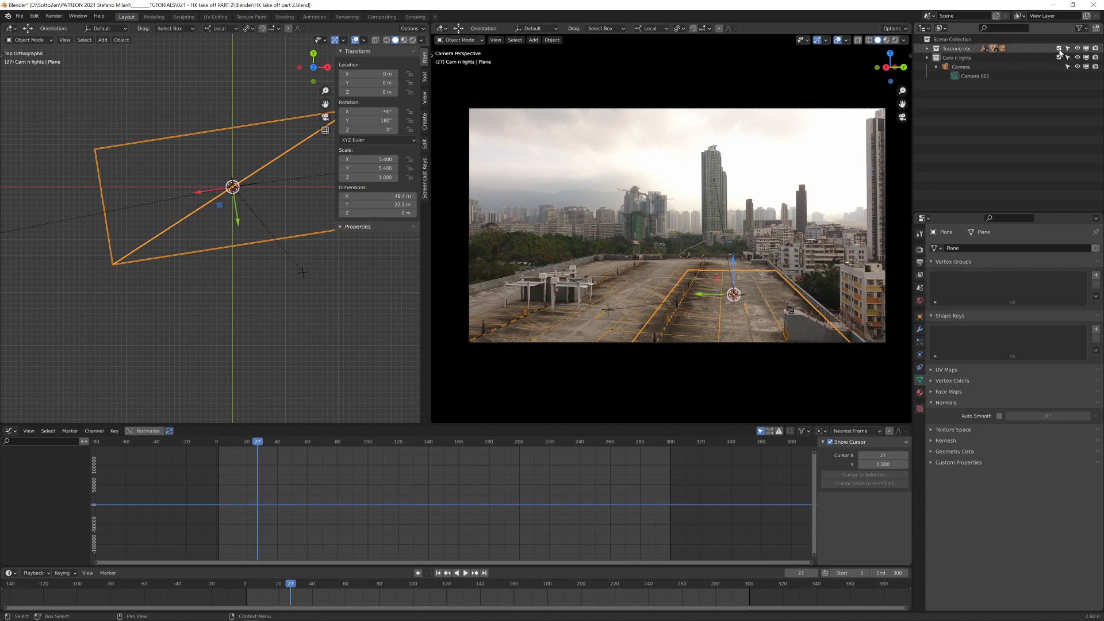
Step: Turn off the Tracking obj collection to view the scene without it, and turn the collection back on
click(1058, 49)
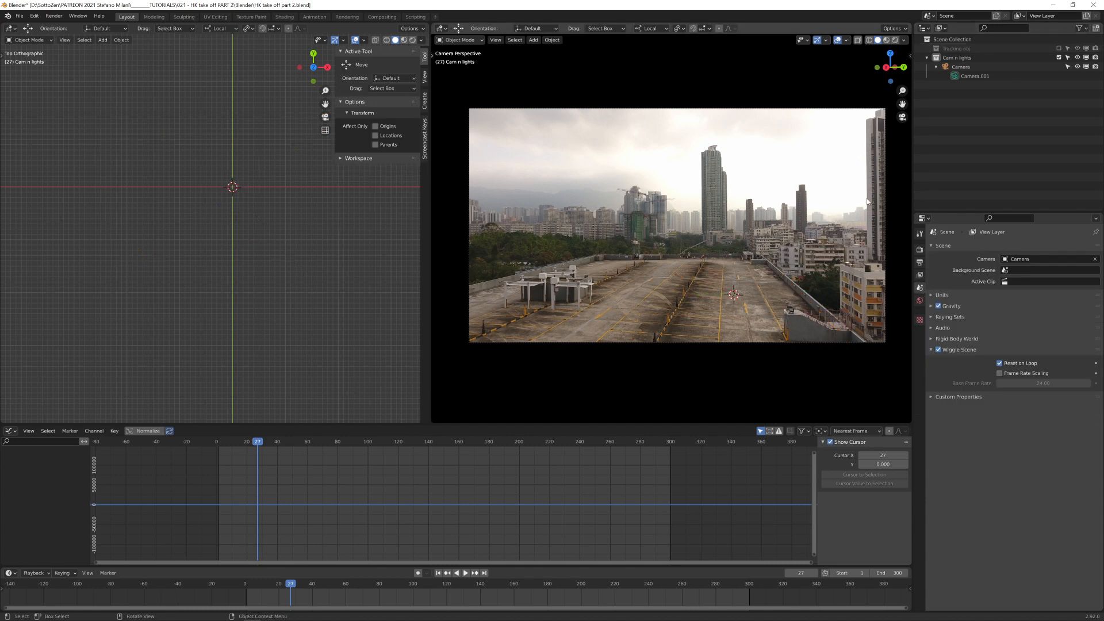
click(1058, 49)
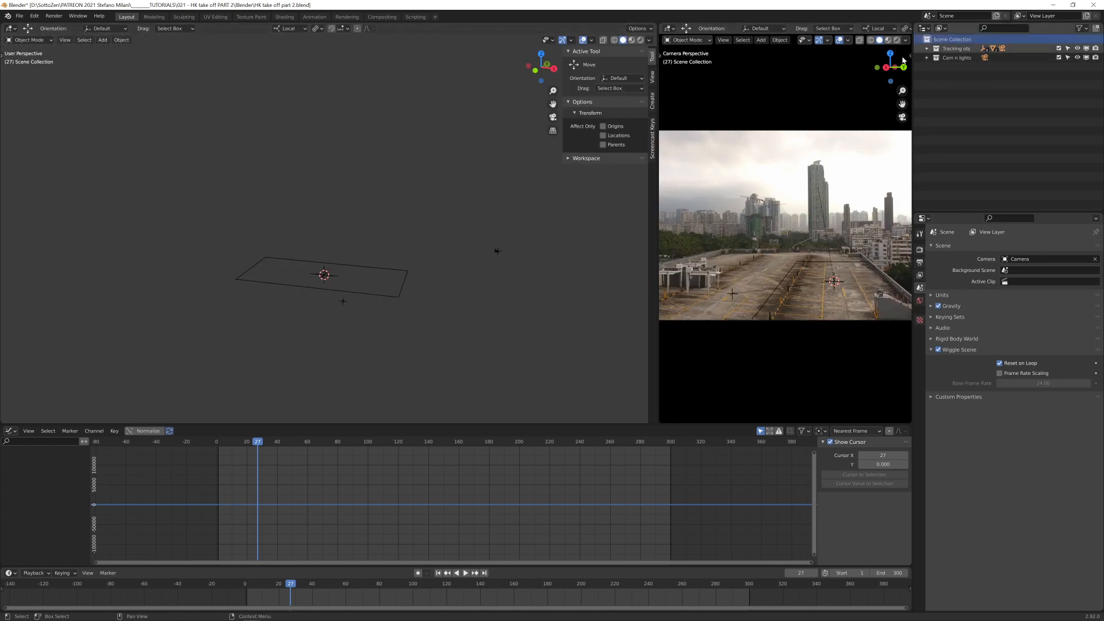
Step: Append the Spaceship collection from the prepared spaceship file and raise the ship about 14 m along Z
click(19, 15)
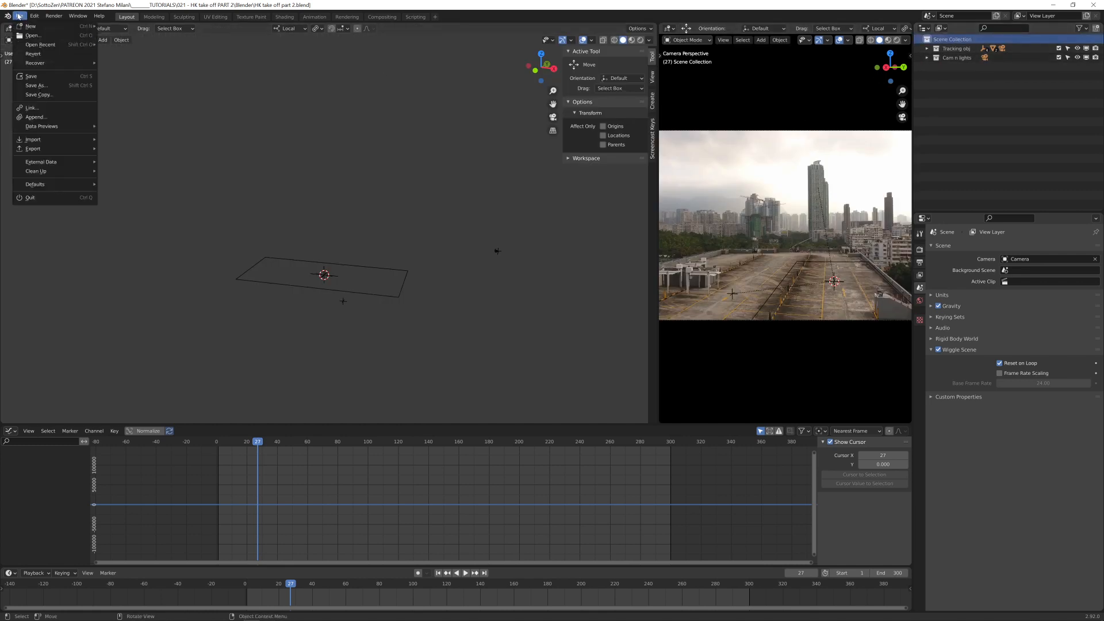
click(35, 117)
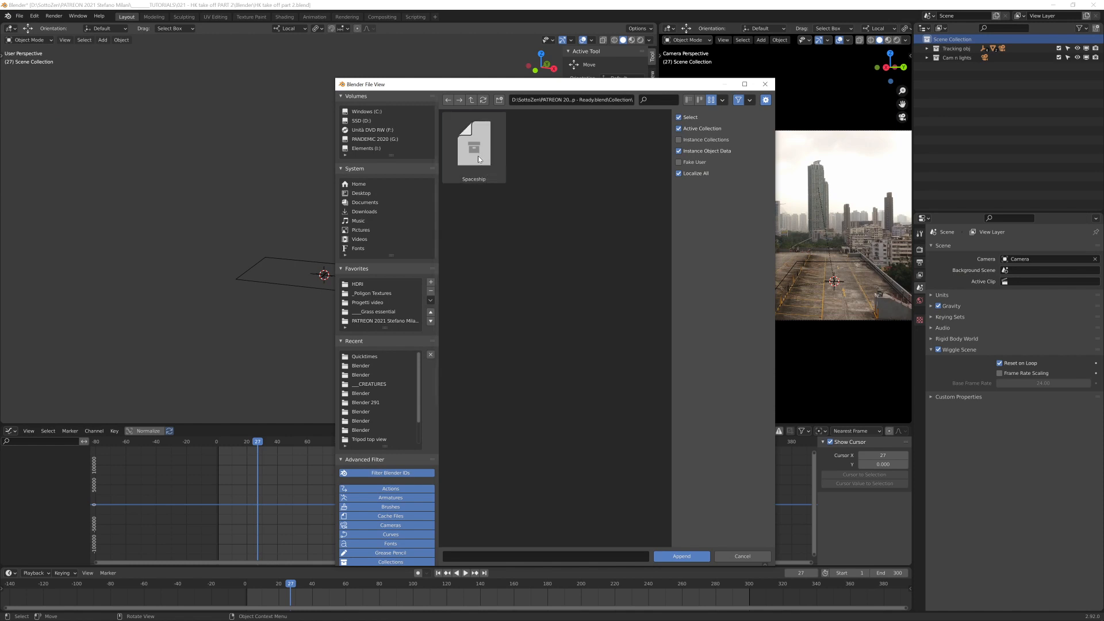
double_click(478, 157)
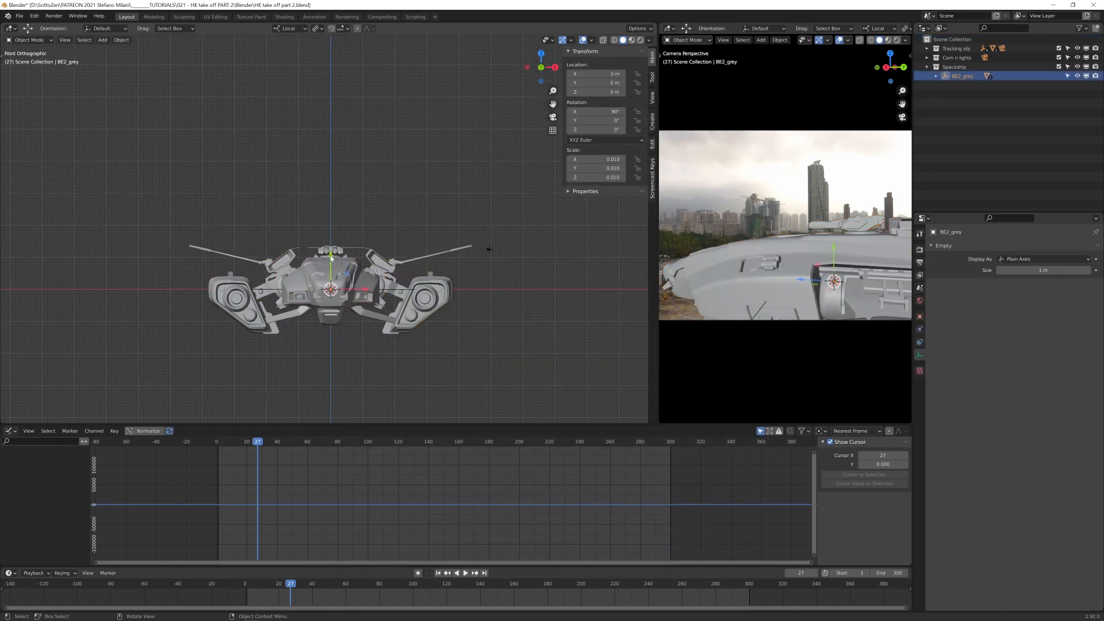
drag(331, 255, 340, 212)
Step: Examine the spaceship's textures in Material Preview shading, and return the viewport to Solid shading
middle_drag(340, 212, 426, 222)
scroll(362, 245, up, 3)
key(z)
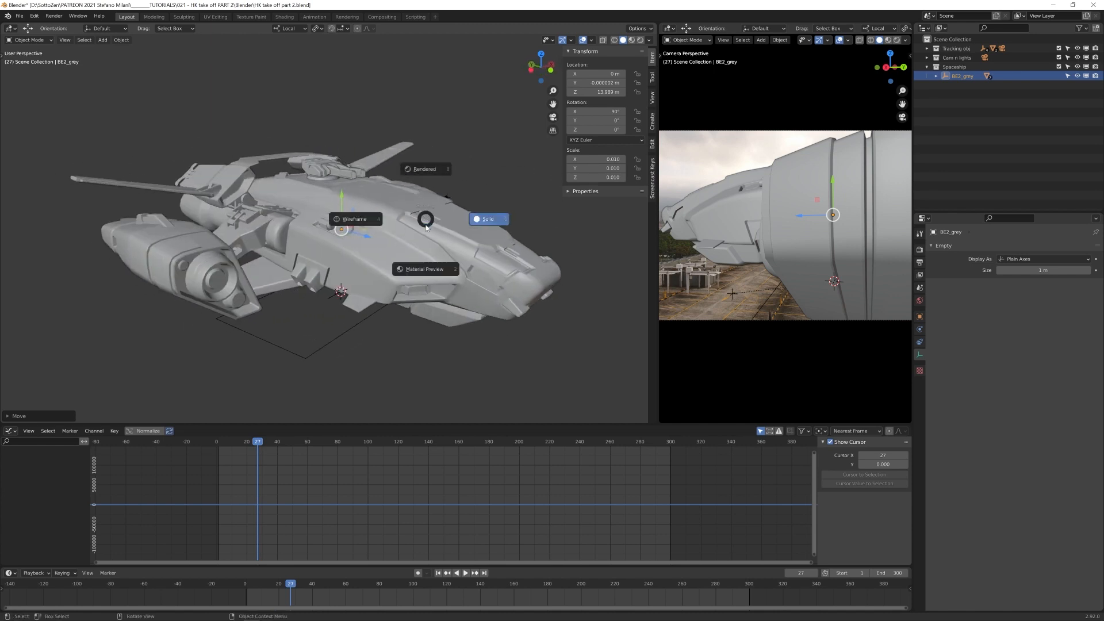
click(429, 270)
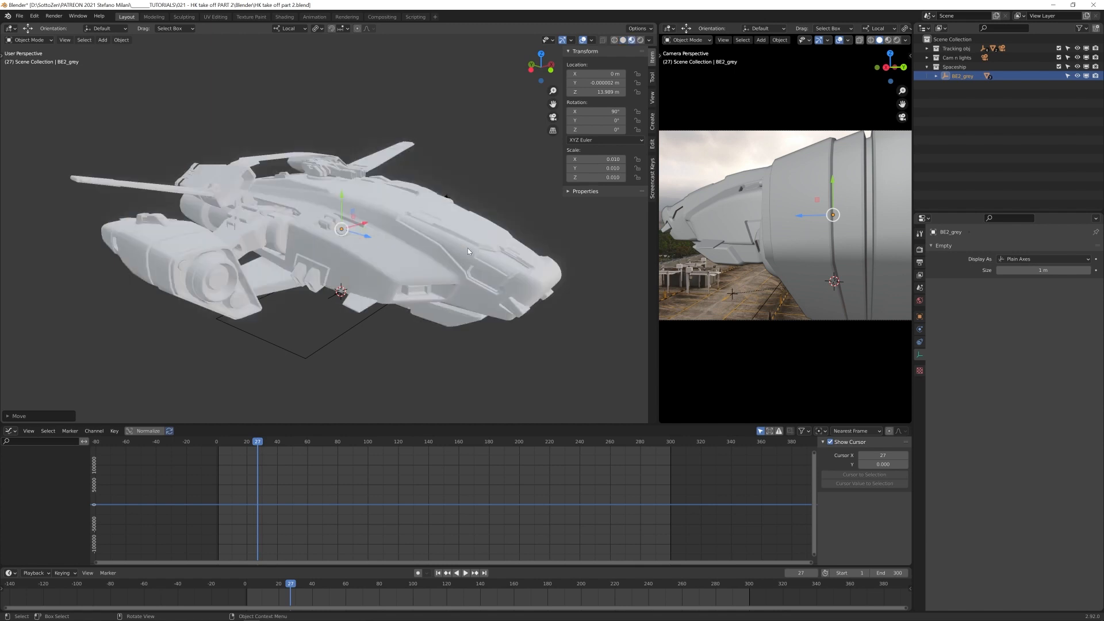
middle_drag(383, 252, 357, 261)
scroll(358, 261, up, 4)
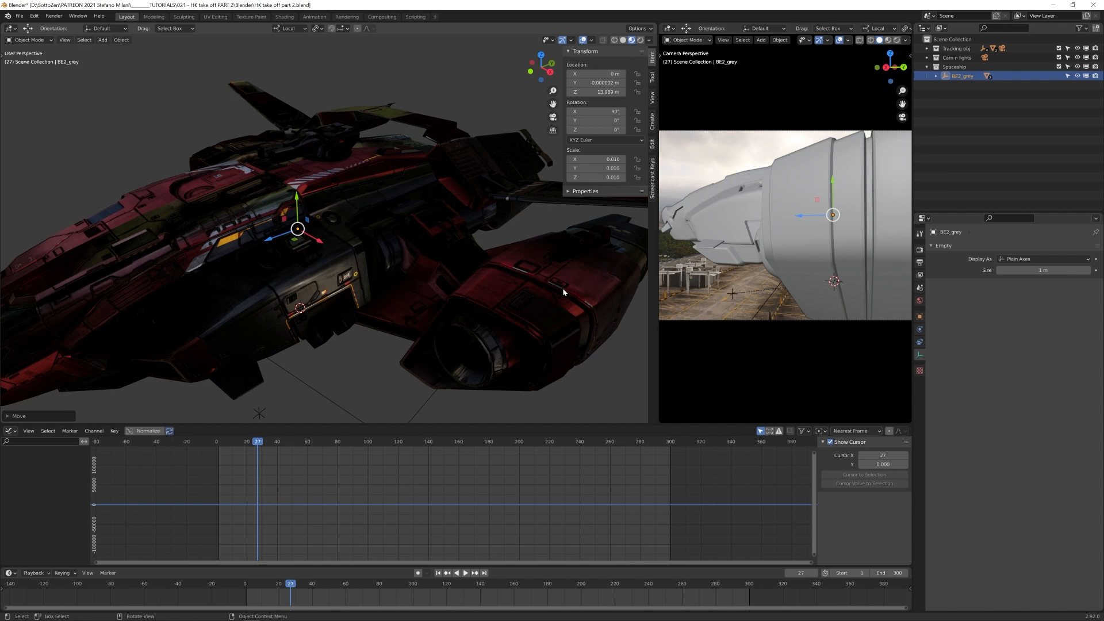
scroll(295, 242, down, 3)
mouse_move(295, 241)
middle_down()
mouse_move(381, 247)
mouse_move(368, 247)
middle_up()
key(z)
click(439, 252)
middle_drag(439, 253, 384, 264)
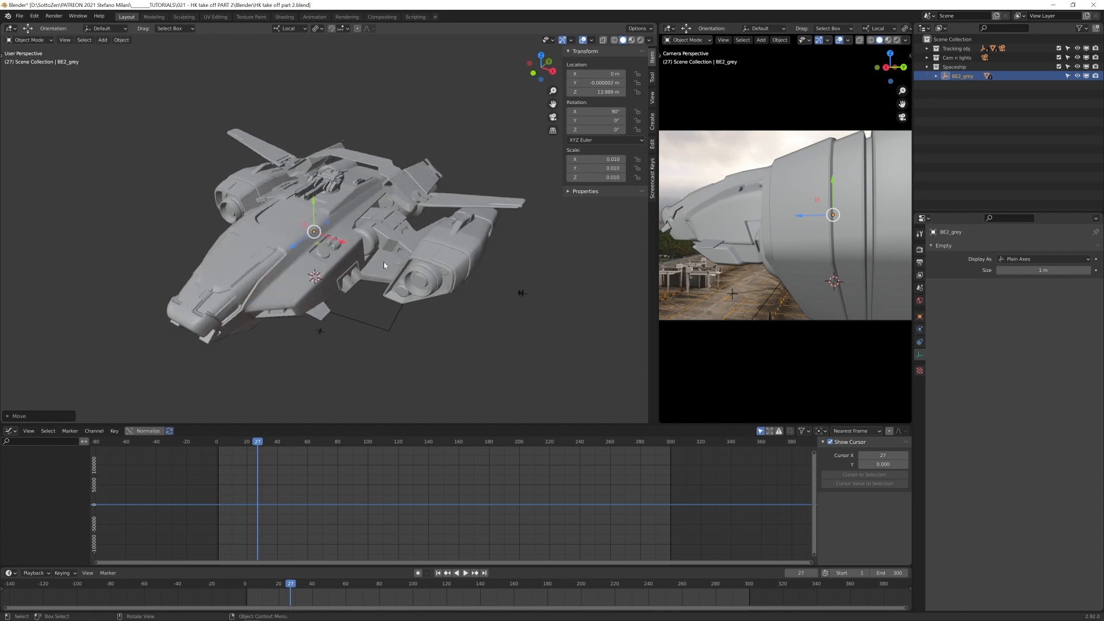
Step: Expand the BE2_grey hierarchy and apply Rotation & Scale to the BE2_grey empty
click(935, 75)
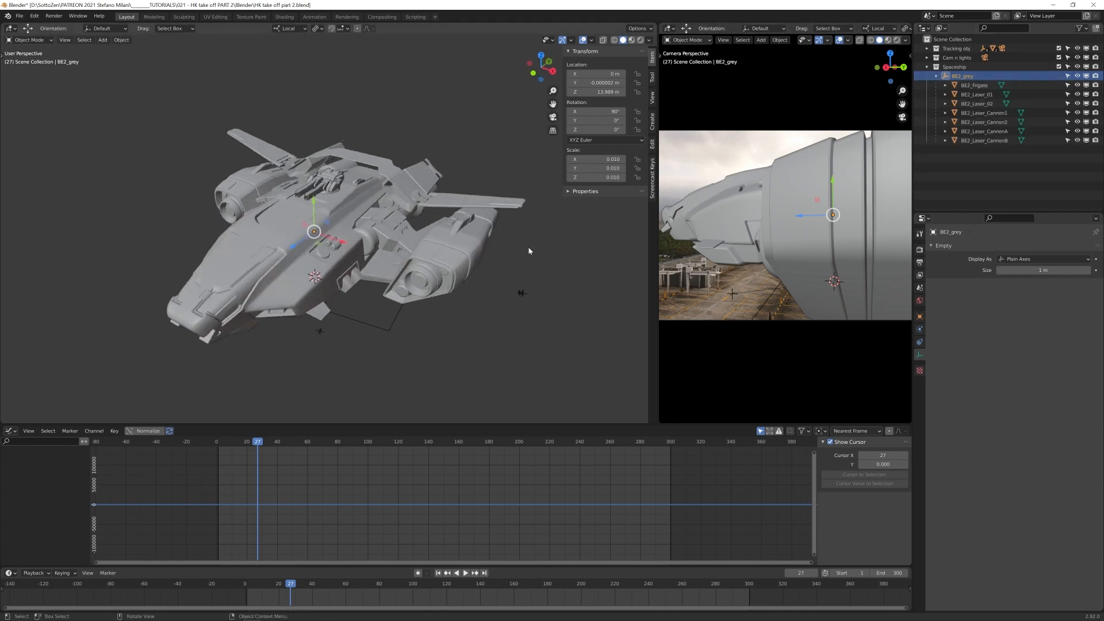
scroll(566, 249, up, 2)
shift+middle_drag(567, 249, 526, 257)
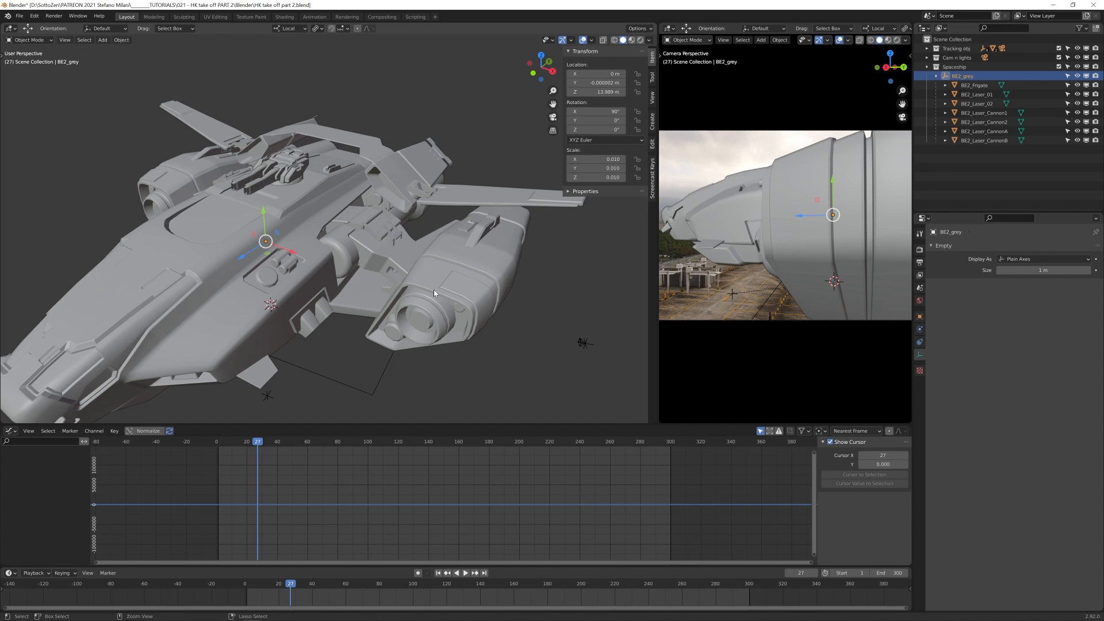
key(ctrl+a)
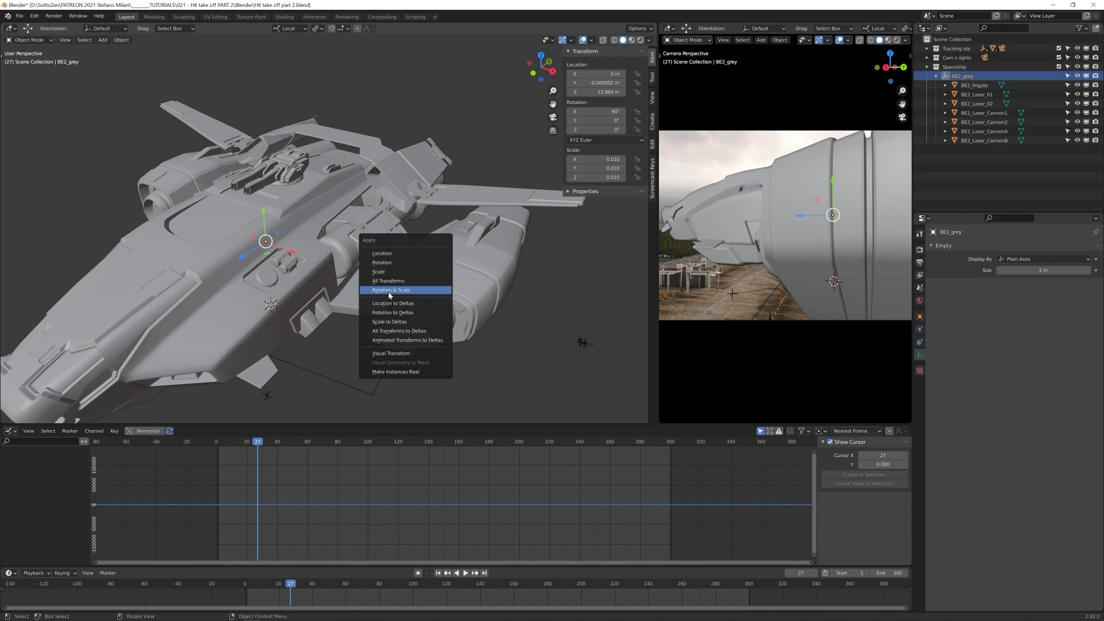
click(408, 291)
middle_drag(445, 267, 395, 275)
scroll(396, 275, up, 3)
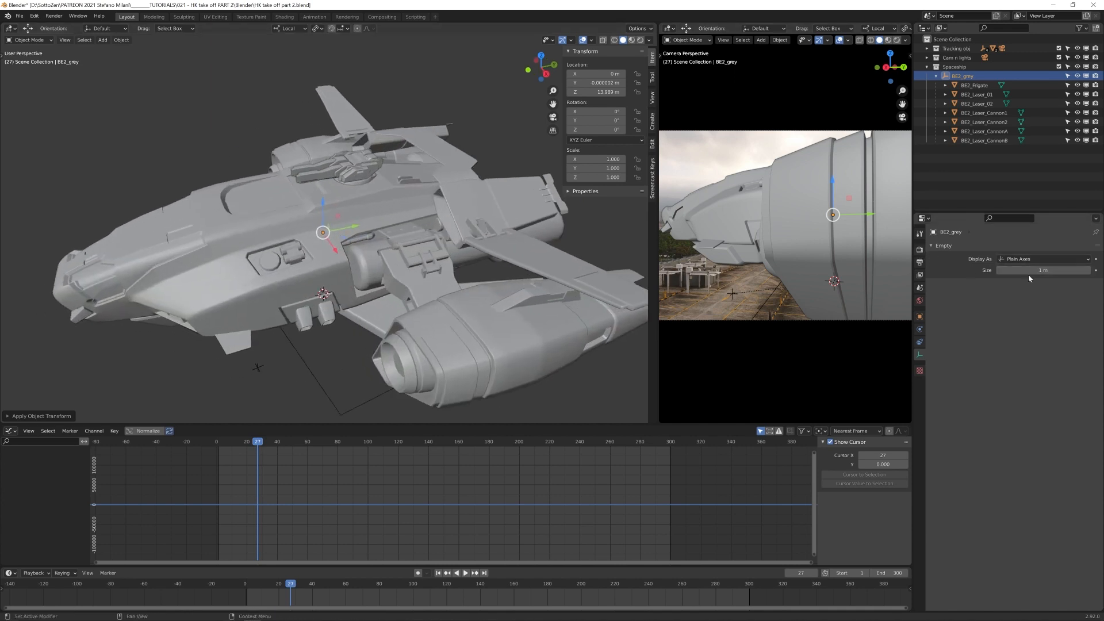
Step: Display the BE2_grey empty as a Sphere and set its size to 20 m
click(1026, 259)
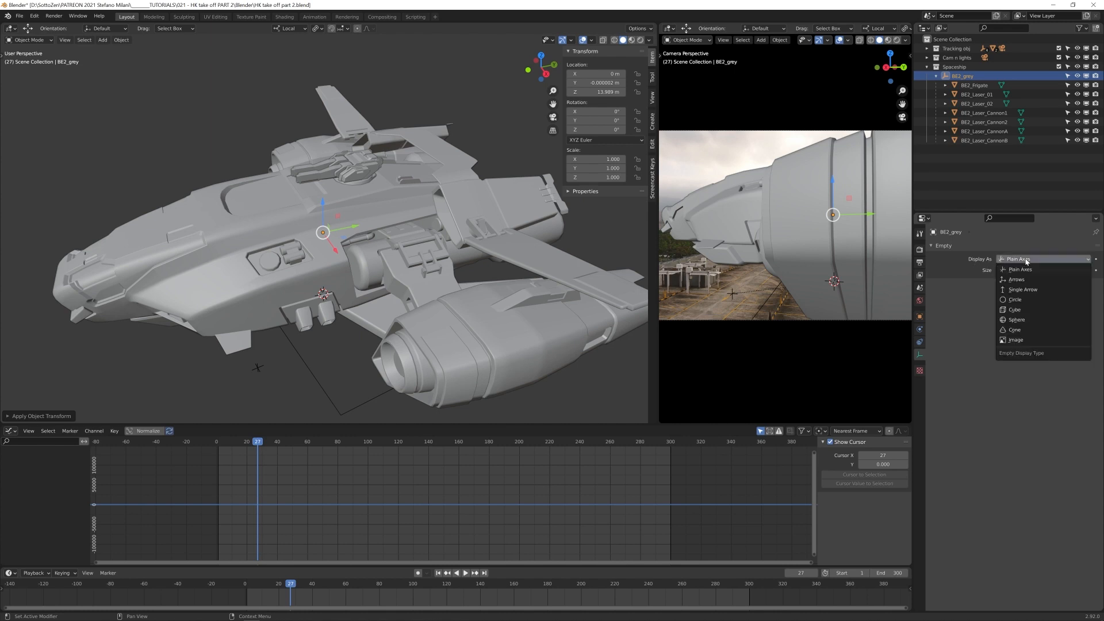
click(1018, 320)
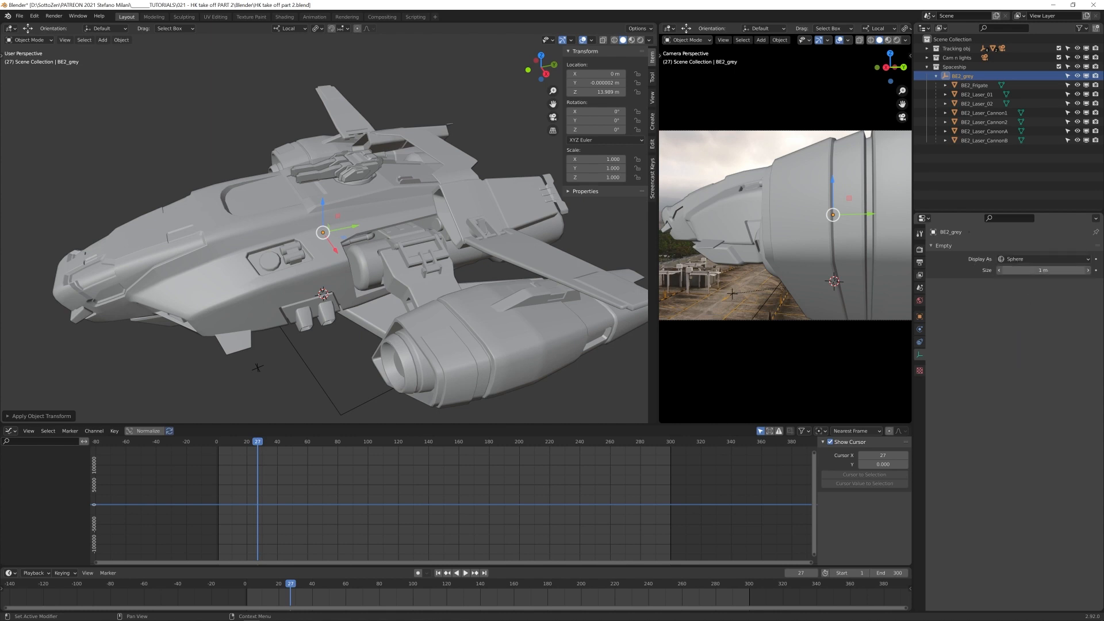
click(1042, 270)
text(20)
key(Return)
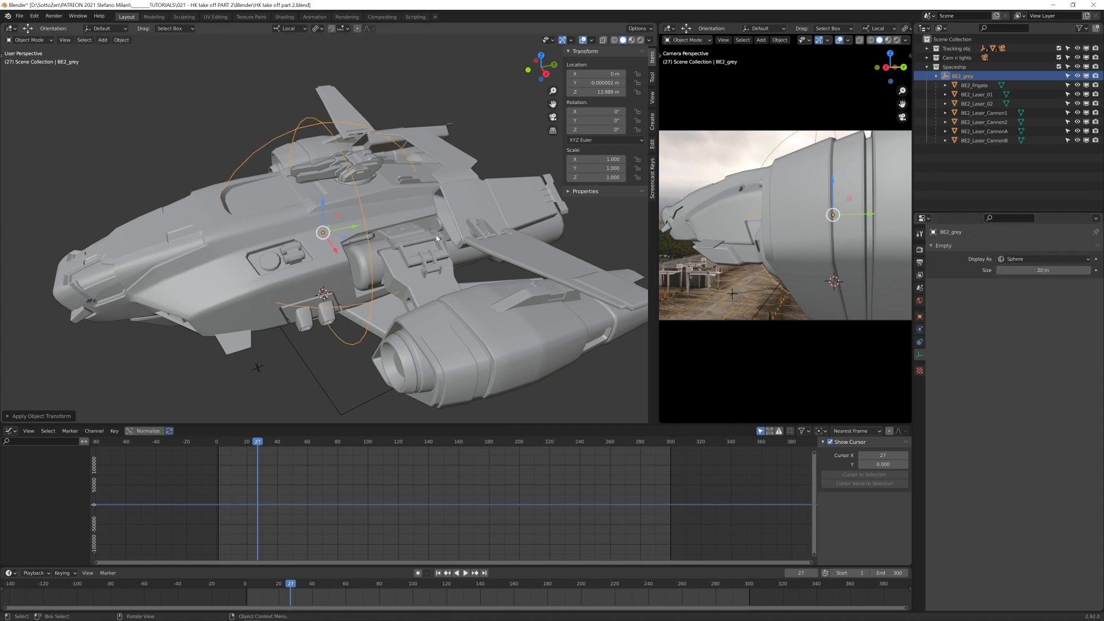
Step: Increase the display size of the ship's spherical control empty to 25 m
scroll(368, 247, down, 3)
middle_drag(367, 246, 328, 249)
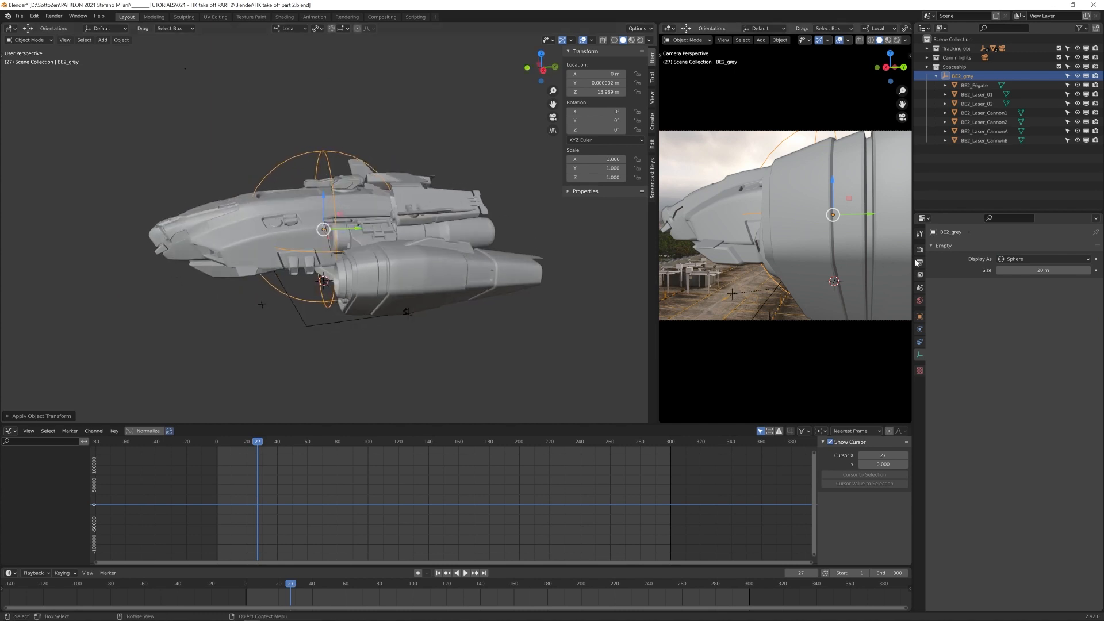
click(1038, 271)
text(25)
key(Return)
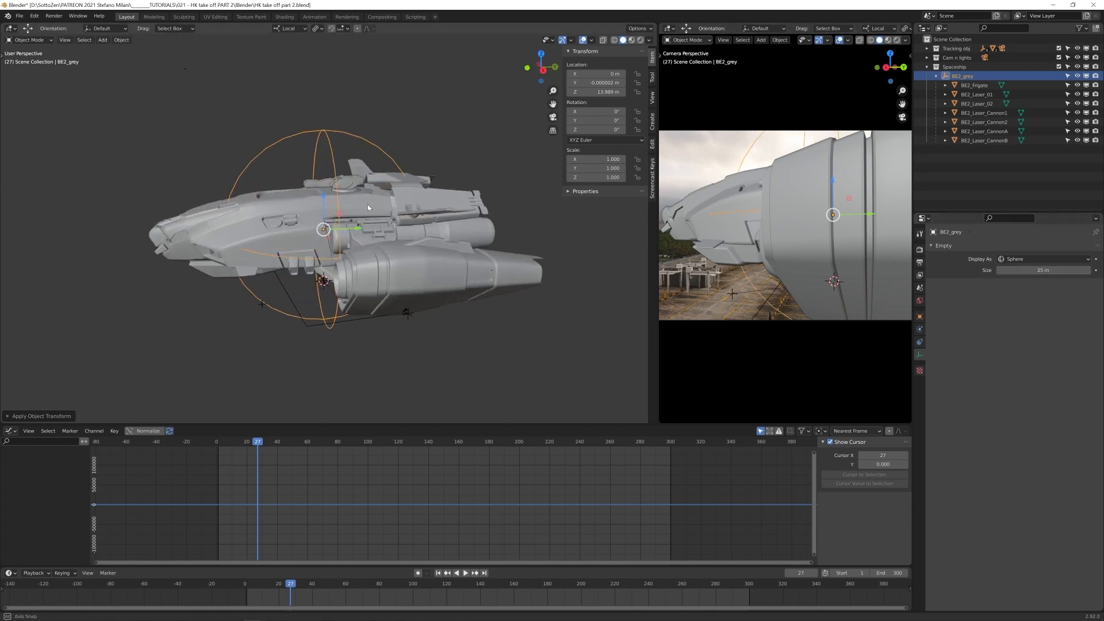
Step: Try a free trackball rotation of the ship through the BE2_grey empty, and clear its rotation
middle_drag(367, 204, 380, 255)
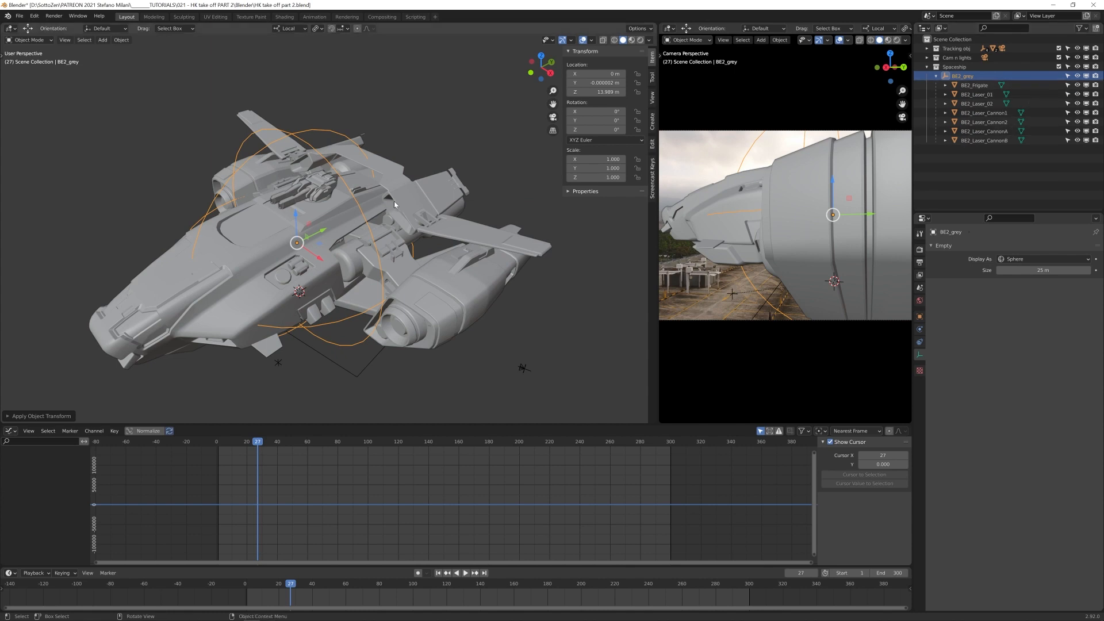
middle_drag(394, 201, 384, 248)
scroll(382, 256, down, 2)
scroll(384, 249, up, 1)
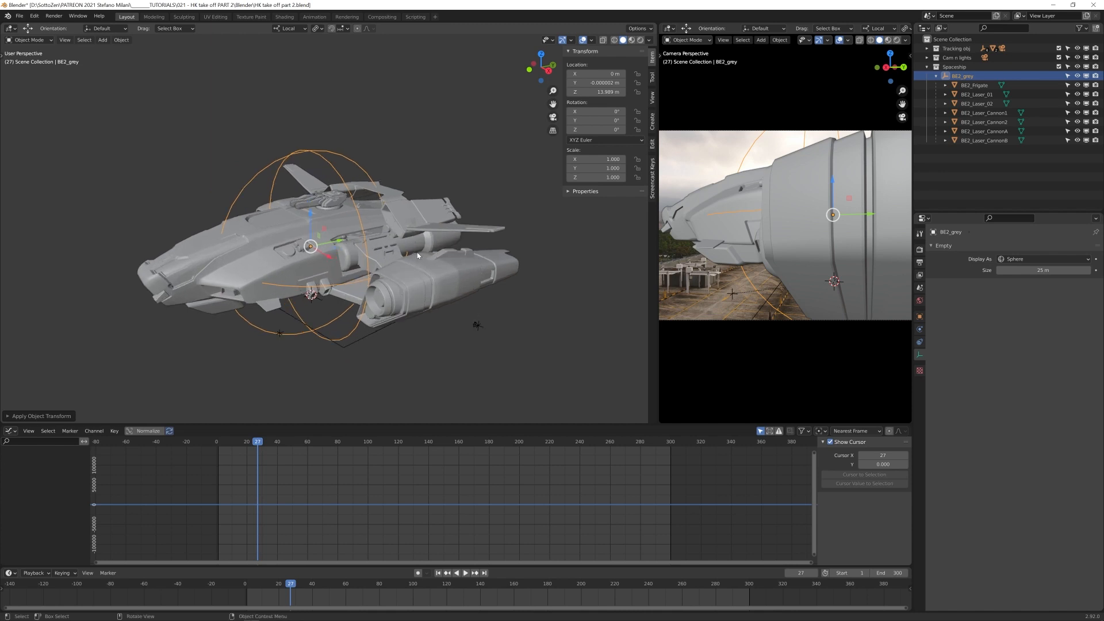
key(r)
key(r)
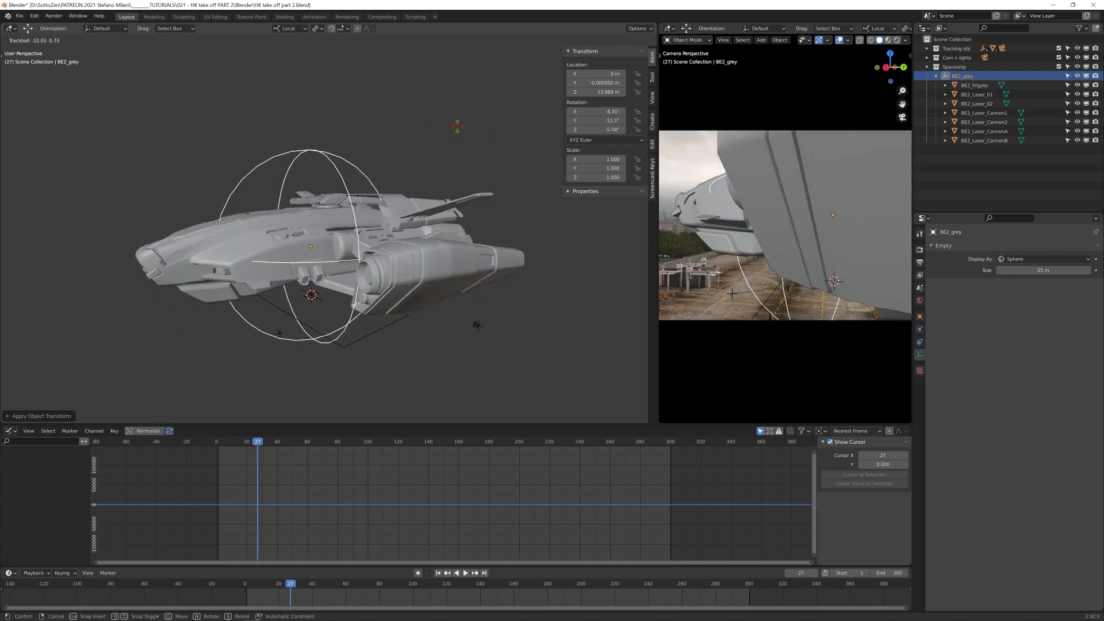
click(351, 176)
middle_drag(412, 216, 381, 211)
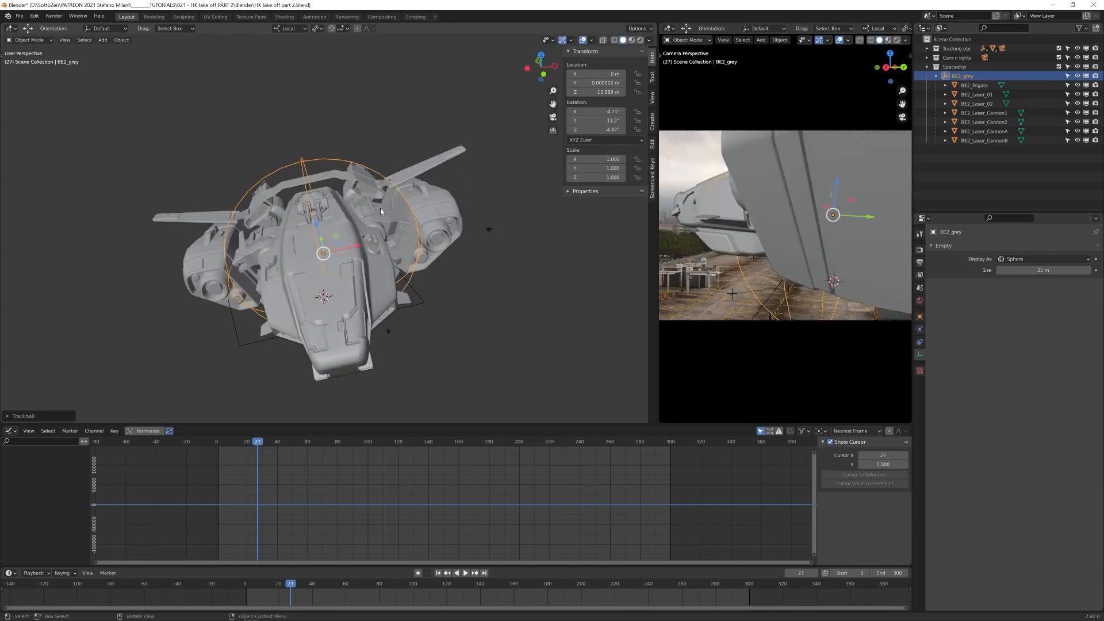
key(alt+r)
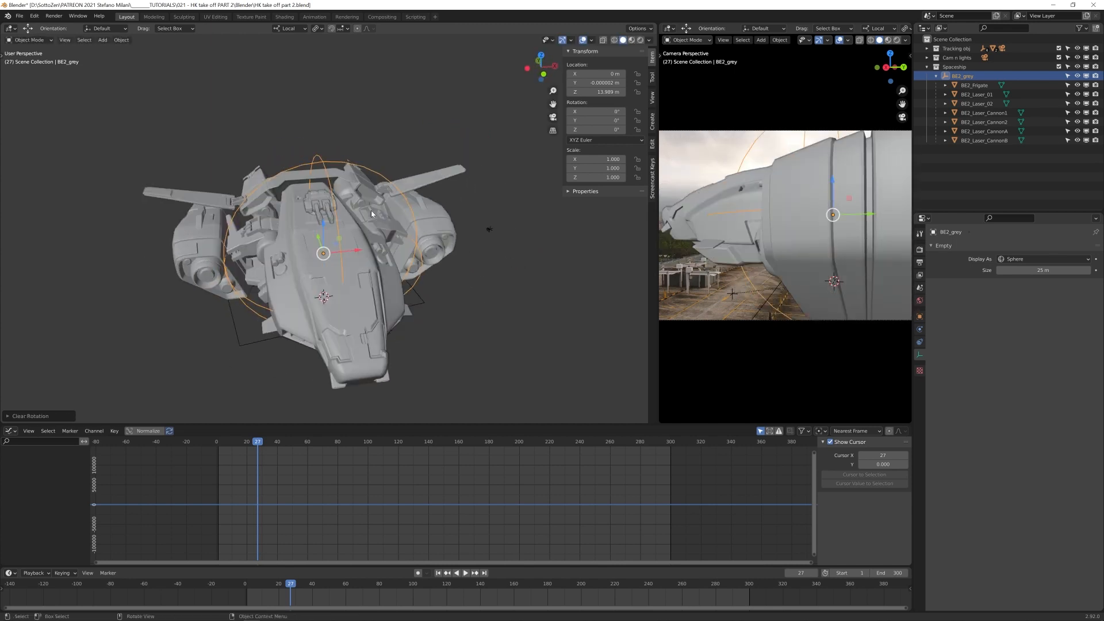
Step: Examine the laser turret on top of the ship up close and identify its separate cannon parts
key(KP_1)
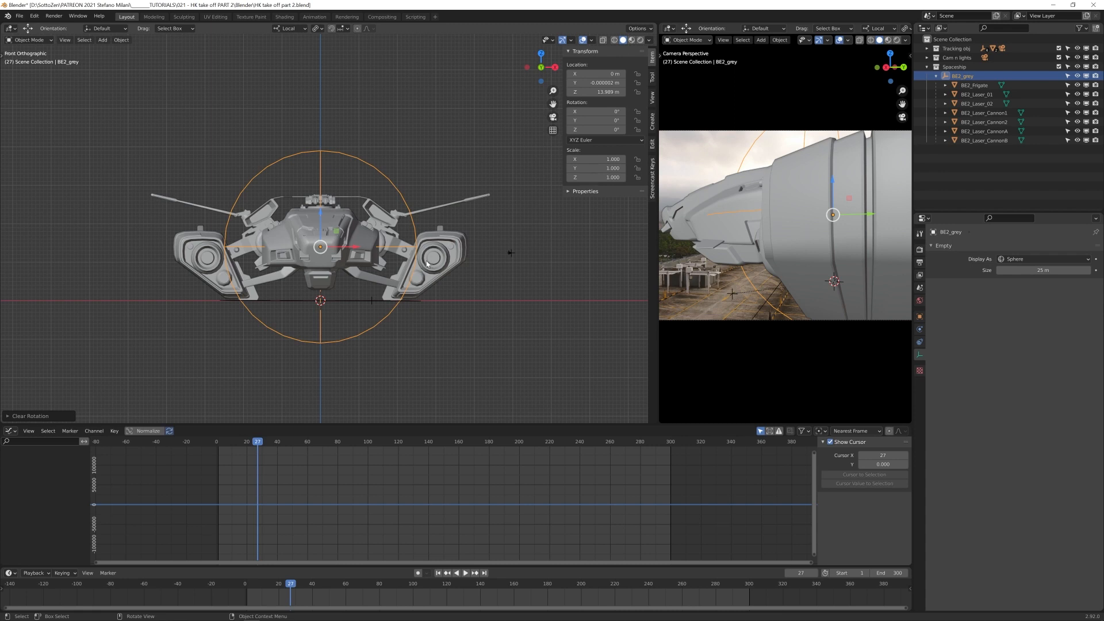
middle_drag(426, 263, 482, 237)
key(KP_3)
scroll(409, 223, up, 2)
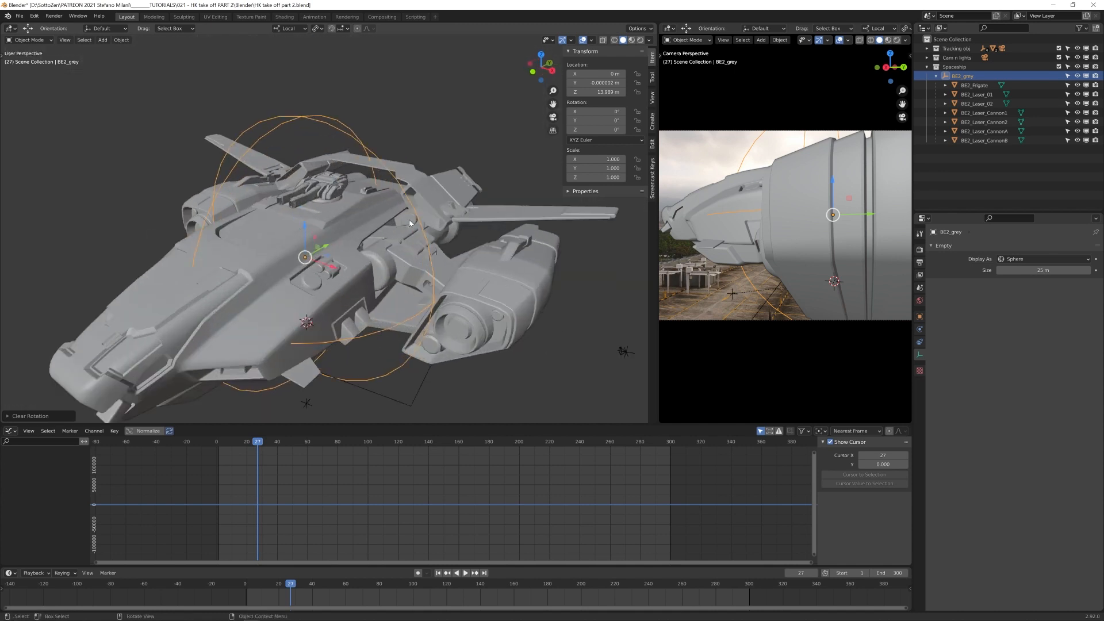
scroll(410, 223, up, 2)
scroll(411, 246, up, 2)
shift+middle_drag(387, 207, 304, 270)
scroll(395, 253, up, 3)
scroll(379, 262, down, 2)
scroll(390, 276, up, 1)
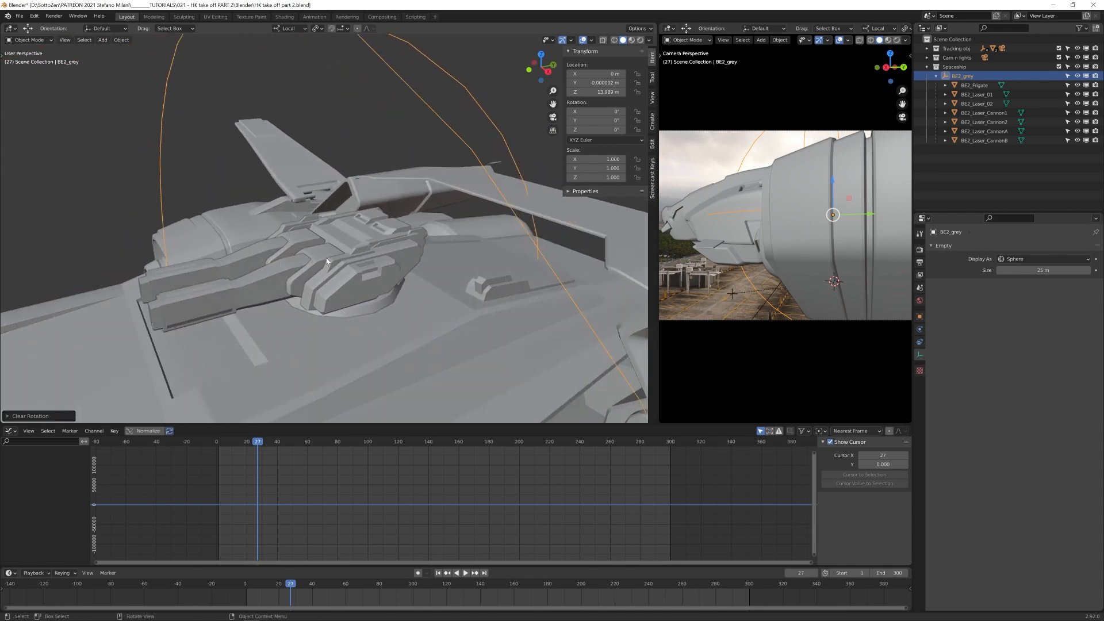
click(325, 257)
click(320, 248)
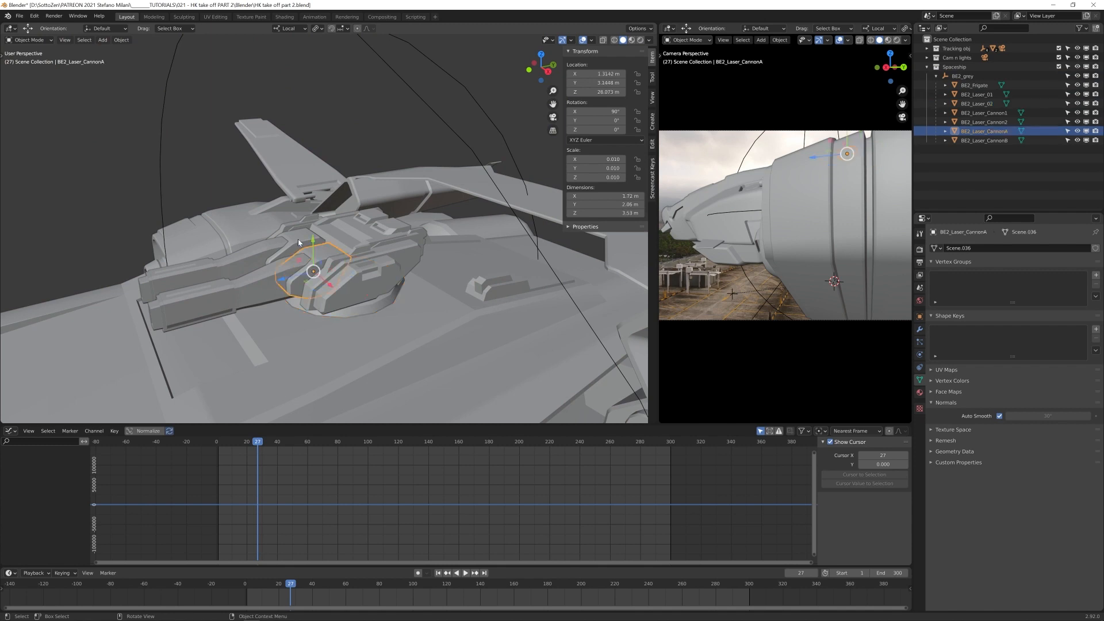
click(303, 237)
click(269, 254)
scroll(319, 288, up, 2)
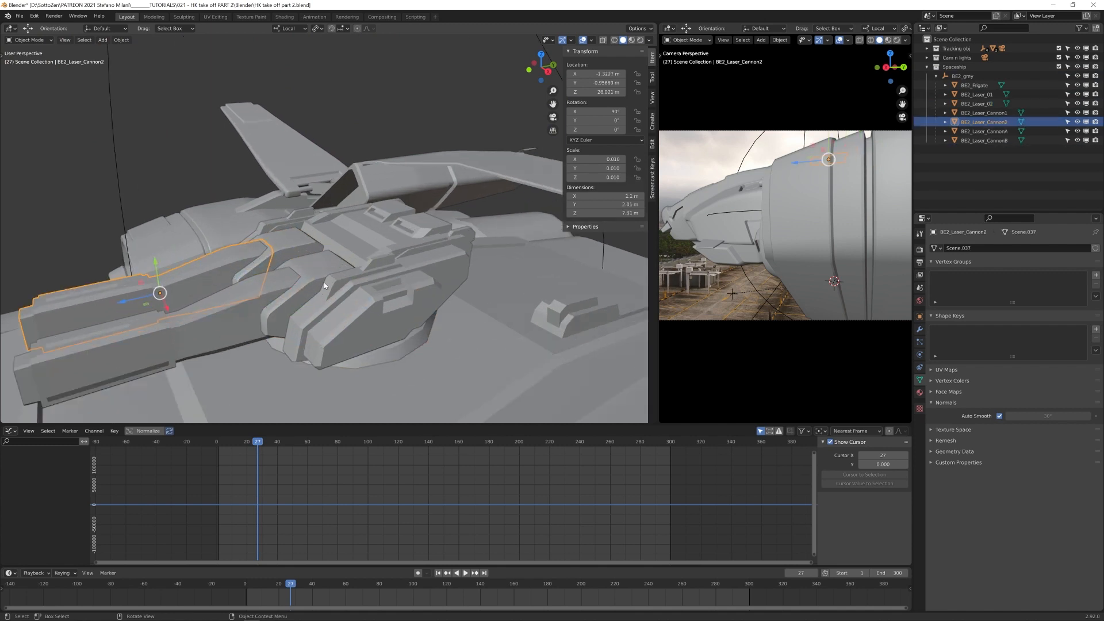
Step: Try rotating BE2_Laser_CannonA about its local X axis, and cancel the rotation
scroll(318, 285, down, 1)
shift+middle_drag(318, 283, 353, 271)
click(361, 254)
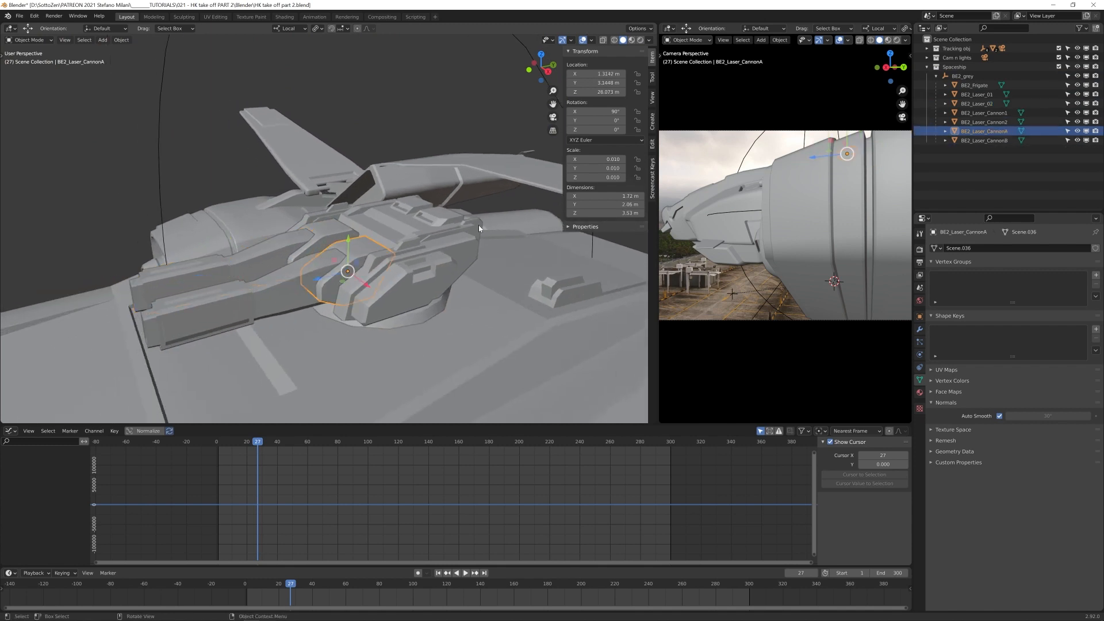
key(r)
key(x)
key(x)
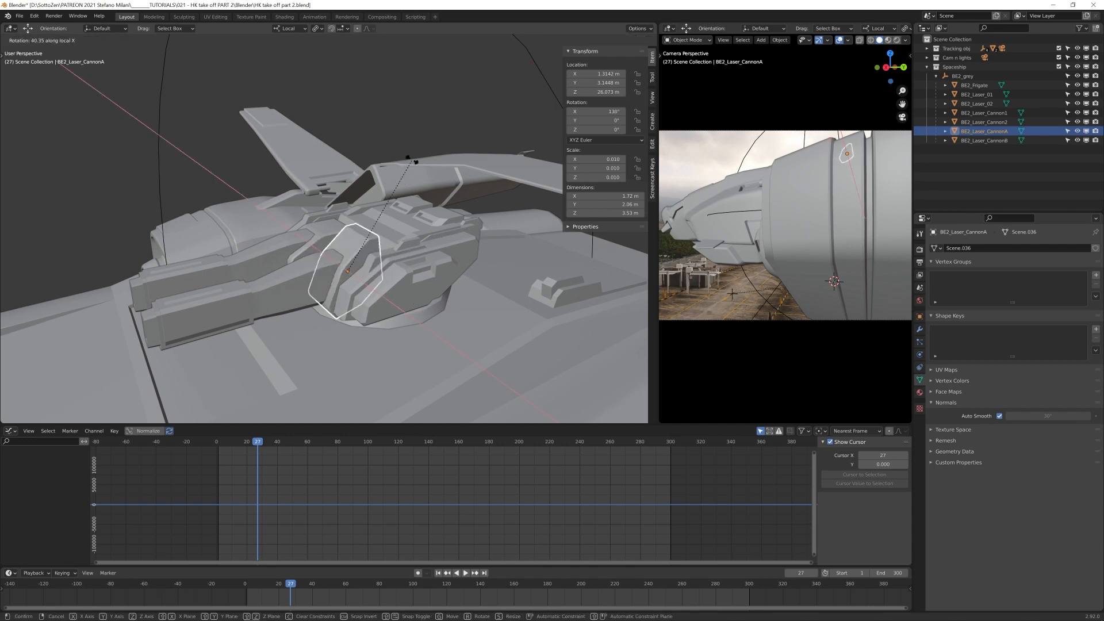
right_click(478, 209)
Step: Parent the BE2_Laser_Cannon1 barrel to its mount, BE2_Laser_CannonA
click(261, 301)
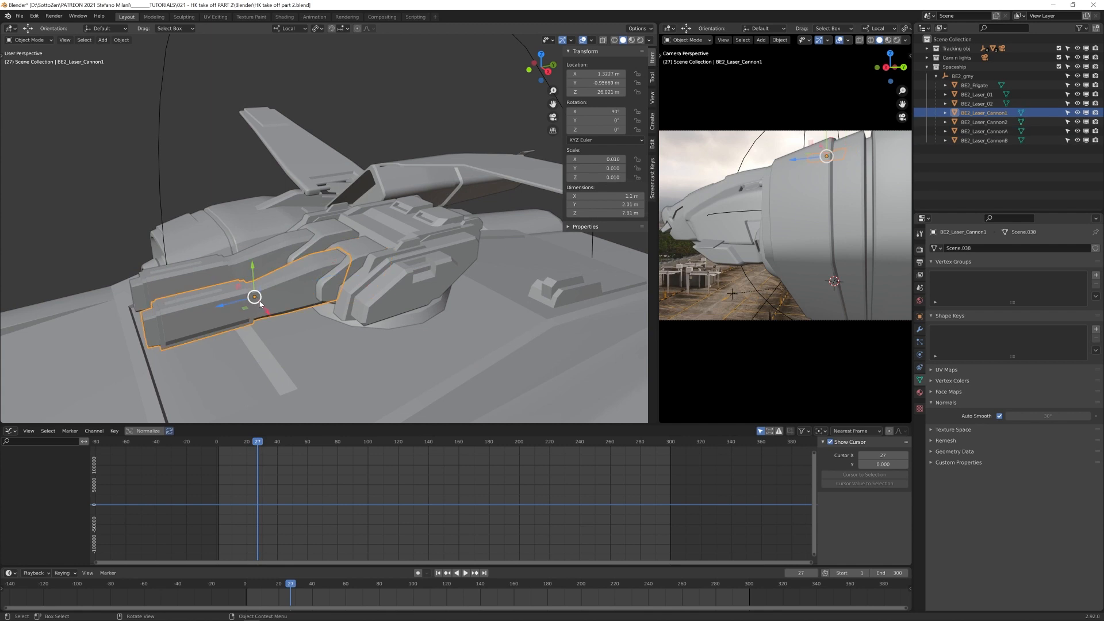
shift+click(362, 244)
key(ctrl+p)
click(362, 244)
Step: Parent the BE2_Laser_Cannon2 barrel to its mount, BE2_Laser_CannonB
click(328, 226)
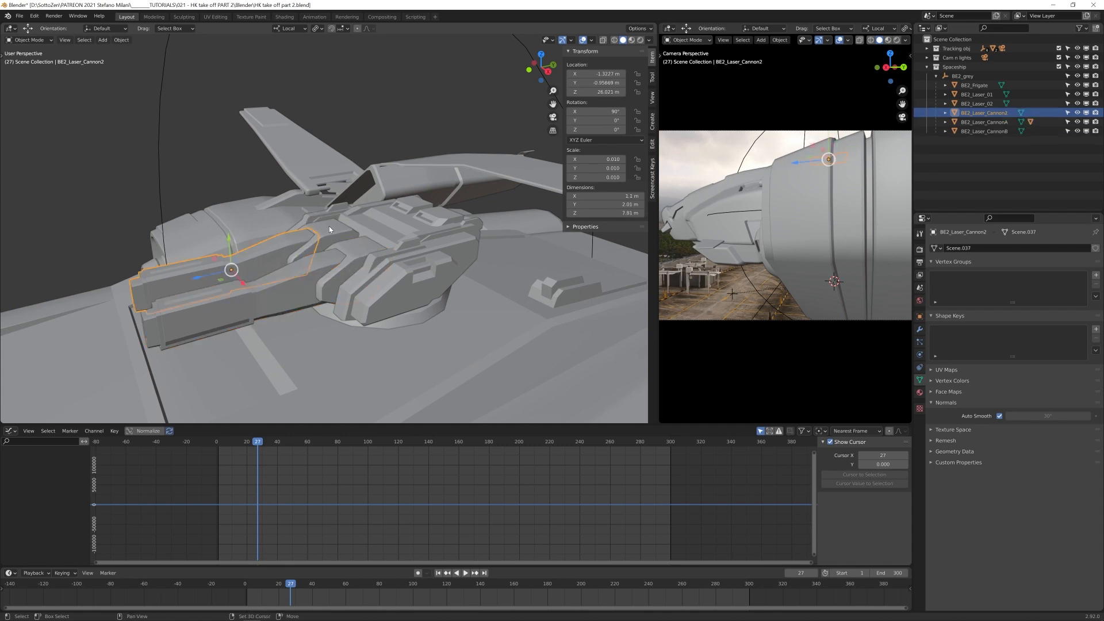
shift+click(329, 226)
key(ctrl+p)
click(329, 227)
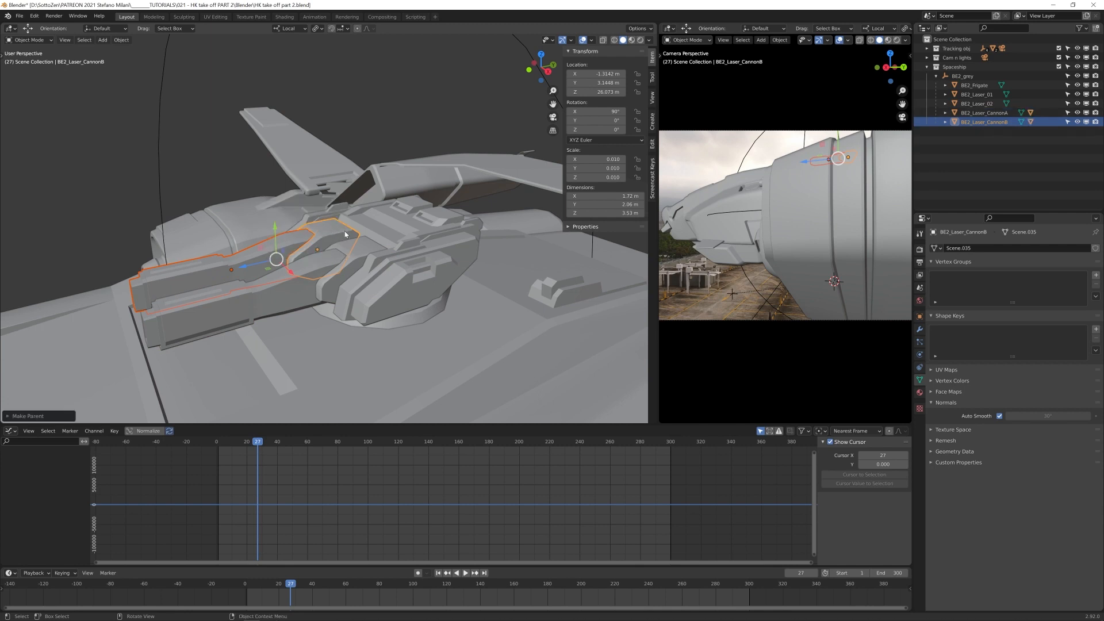
Step: Parent both cannon mounts, BE2_Laser_CannonA and BE2_Laser_CannonB, to the turret body BE2_Laser_01
click(360, 246)
shift+click(336, 228)
shift+click(394, 222)
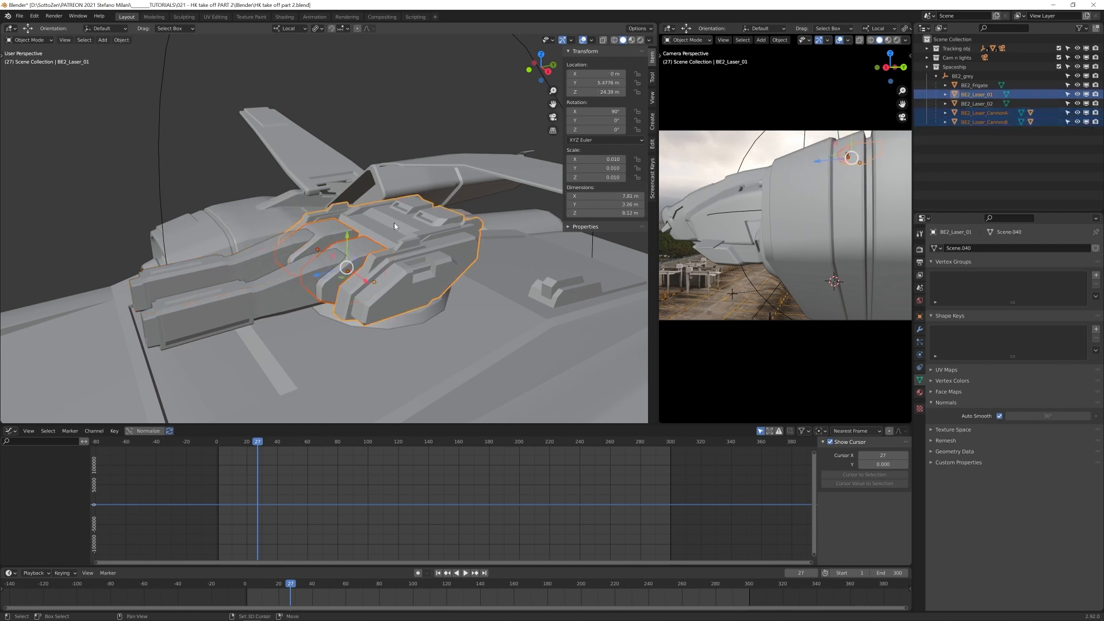
key(ctrl+p)
click(395, 223)
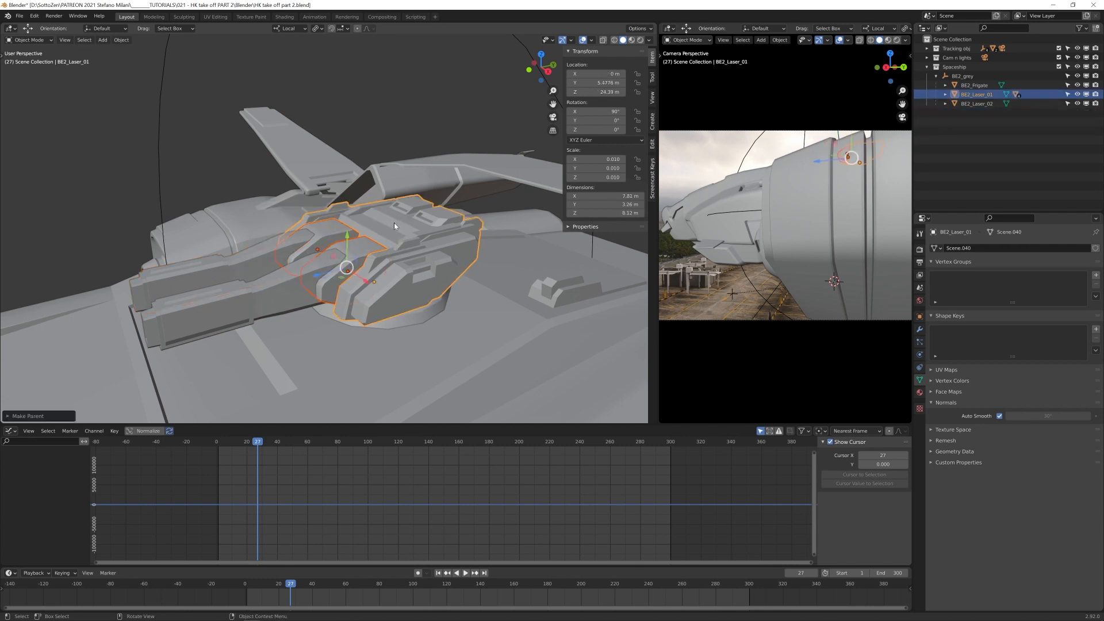
Step: Parent the turret body BE2_Laser_01 to the circular turret base BE2_Laser_02, keeping its transform
click(437, 246)
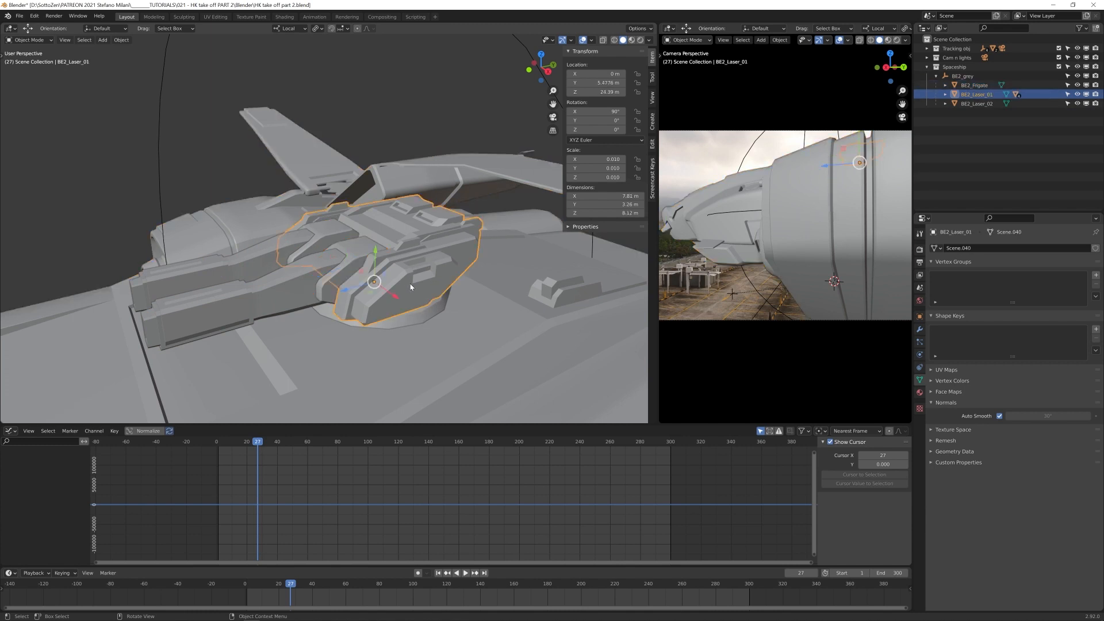
shift+click(415, 316)
key(ctrl+p)
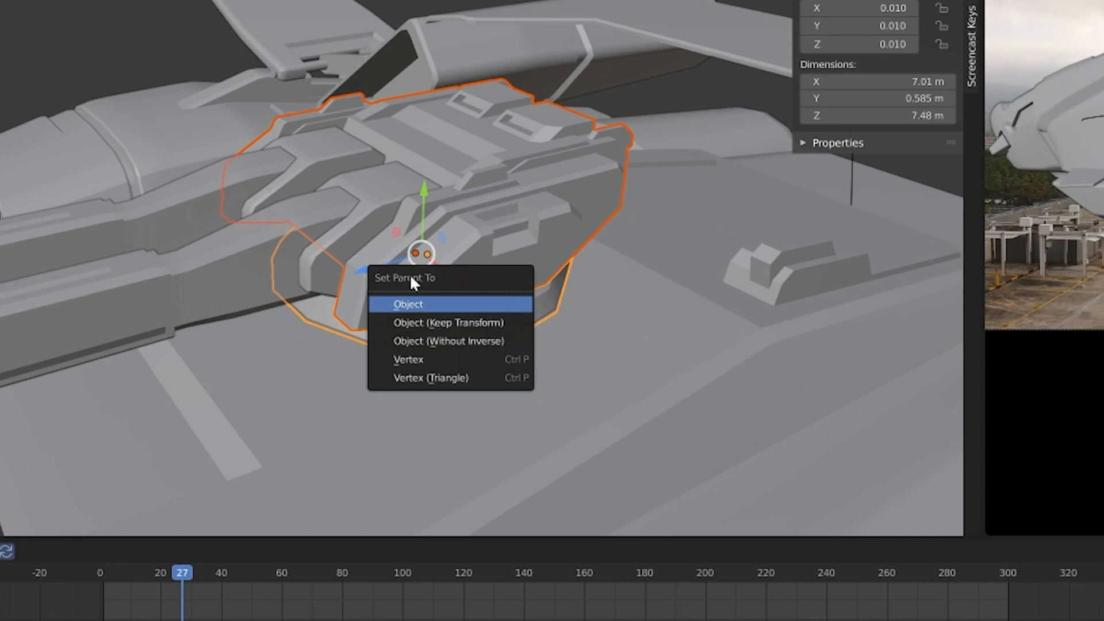
click(481, 323)
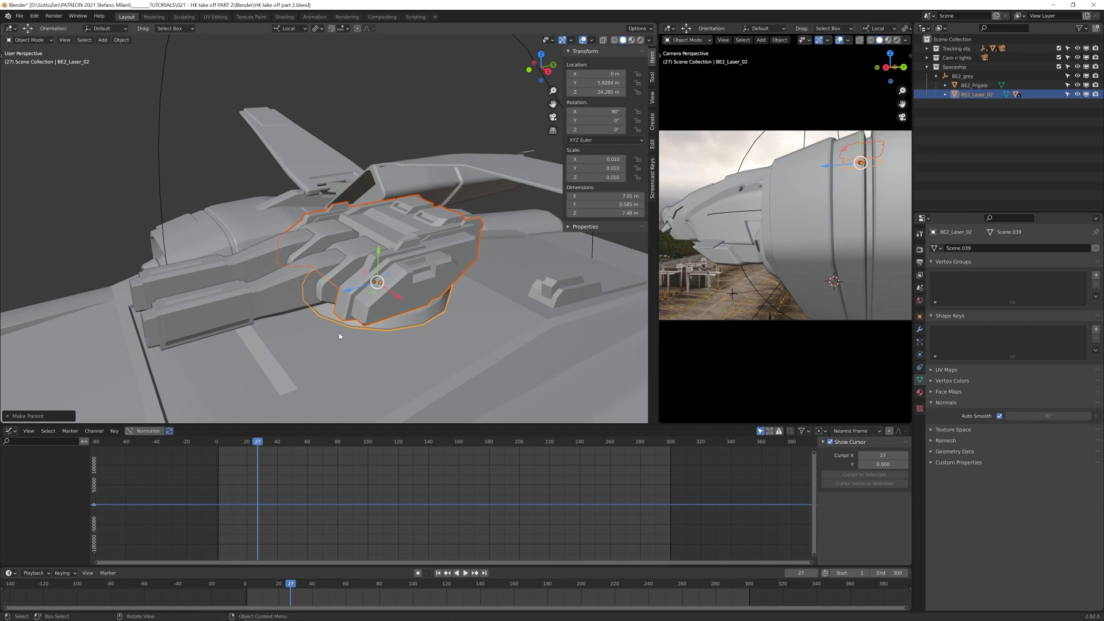
Step: Rotate both cannon mounts, BE2_Laser_CannonA and BE2_Laser_CannonB, by about -23° around their local X axis
scroll(441, 293, down, 3)
mouse_move(442, 293)
middle_down()
mouse_move(370, 295)
mouse_move(435, 281)
middle_up()
scroll(443, 293, up, 2)
scroll(374, 295, up, 2)
click(346, 235)
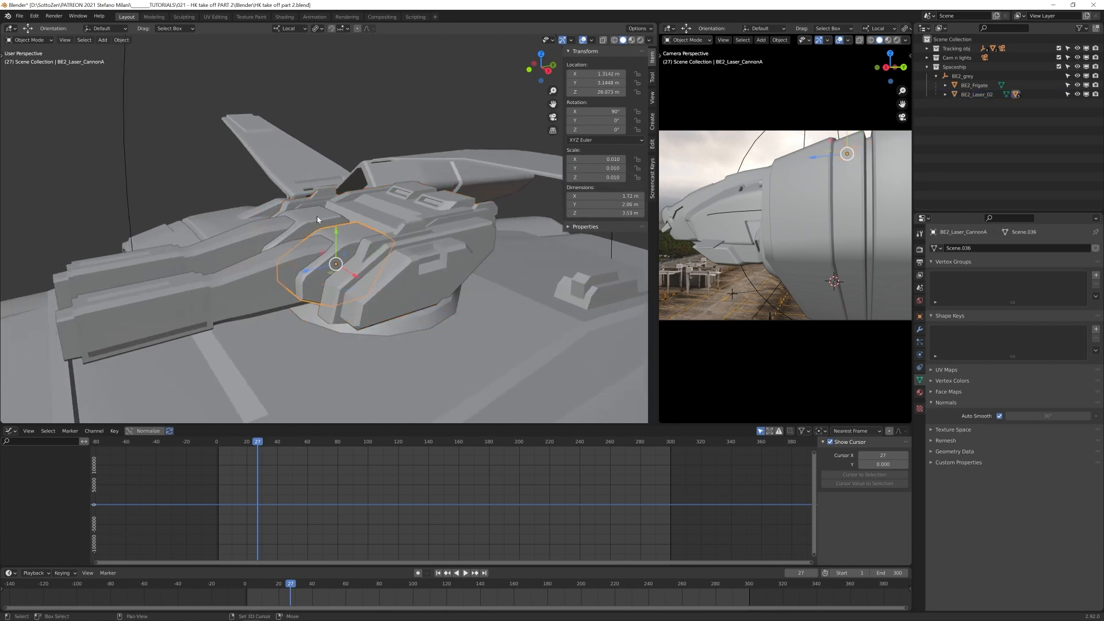
key(r)
key(x)
key(x)
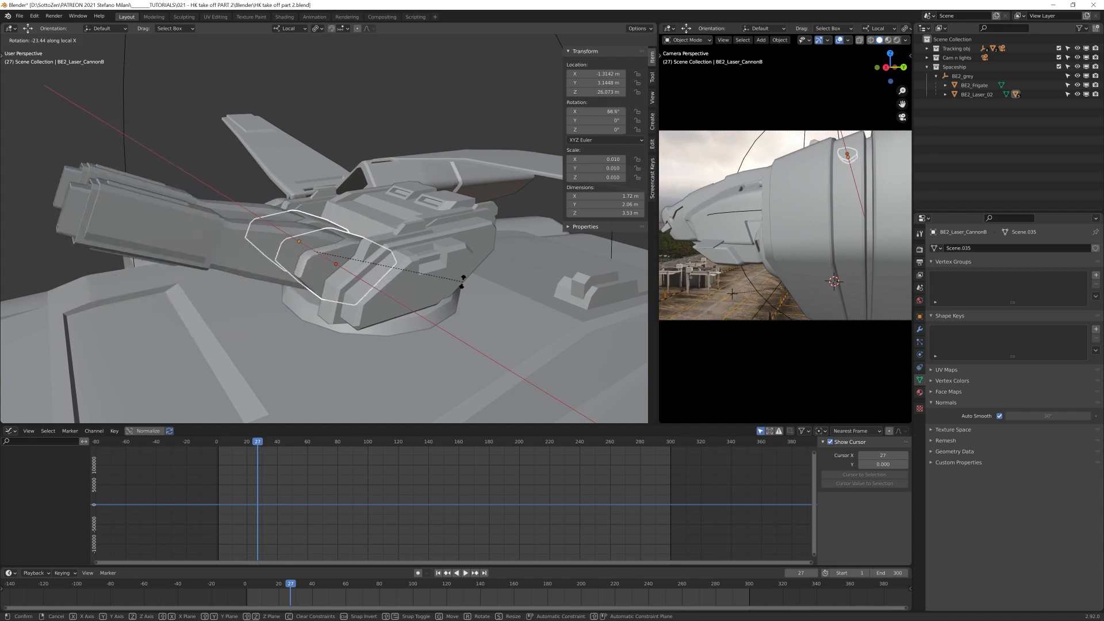
click(404, 290)
Step: Rotate the turret base BE2_Laser_02 around its local Y axis to test the parented turret
click(430, 326)
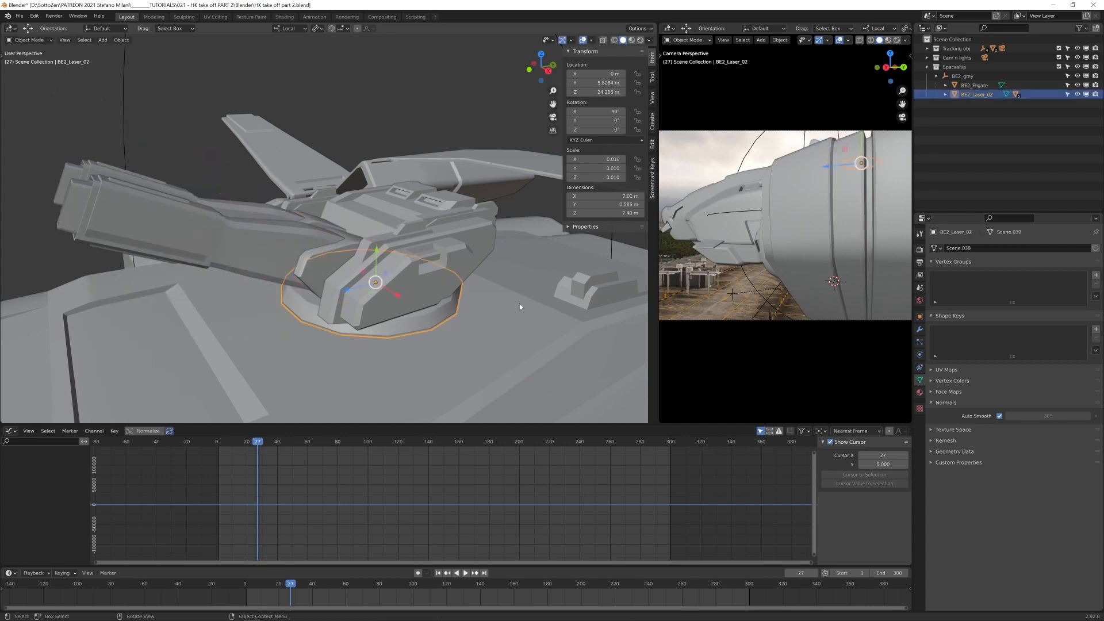
key(r)
key(y)
key(y)
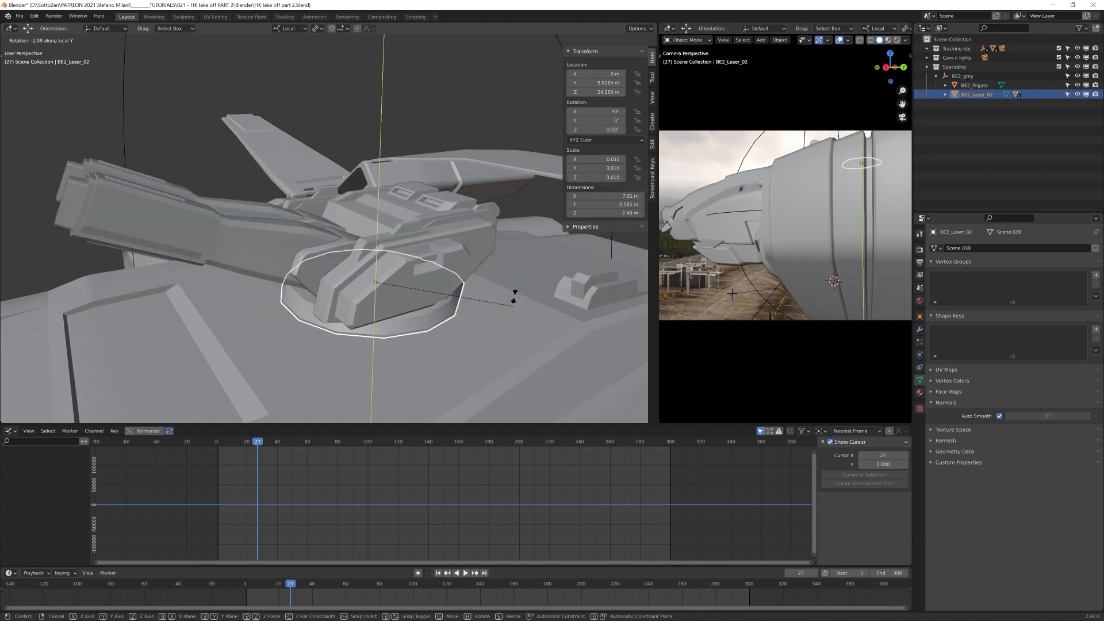
click(525, 265)
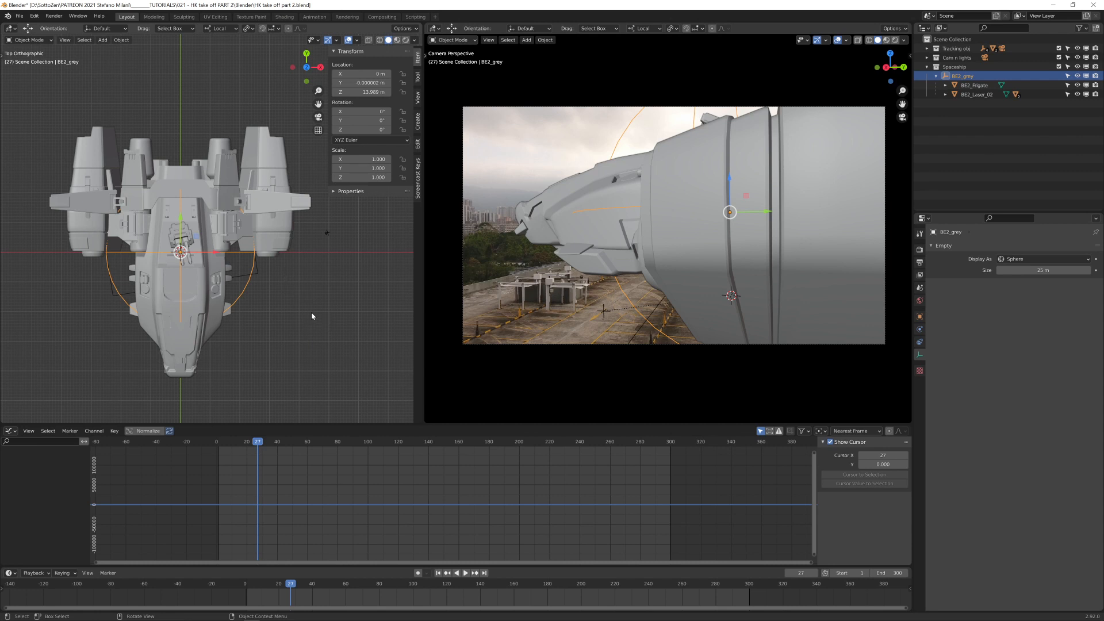
Step: Scale the ship's parent empty BE2_grey down to about 0.255 and select the rooftop reference plane for comparison
key(s)
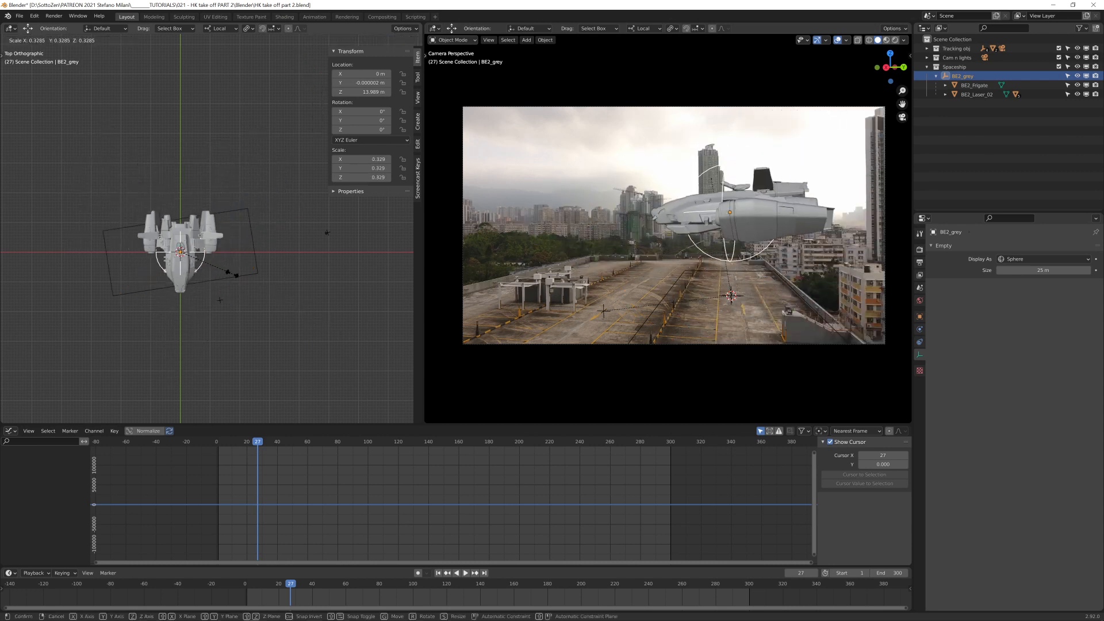
click(223, 271)
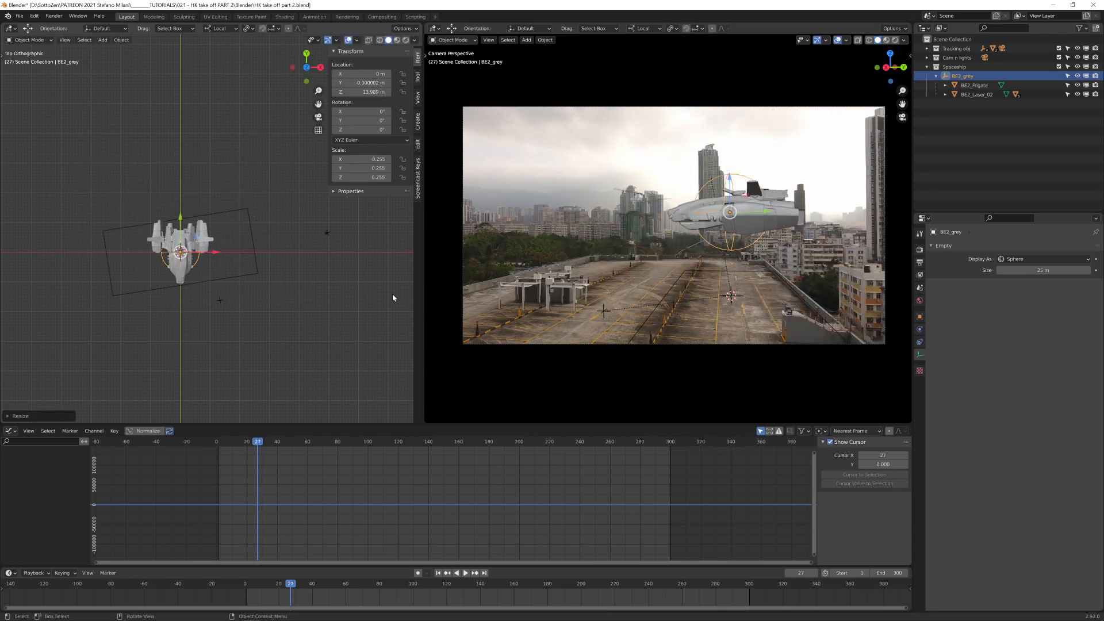
click(250, 222)
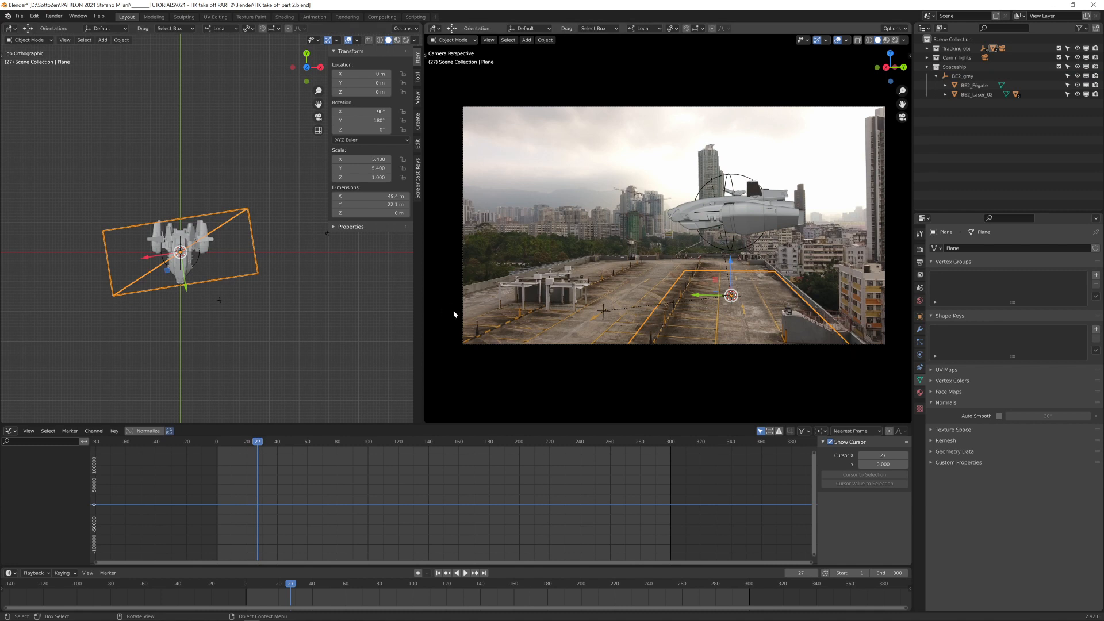
Step: Rotate BE2_grey in the top view so its Z rotation is about 40.9°
click(198, 262)
scroll(222, 298, up, 4)
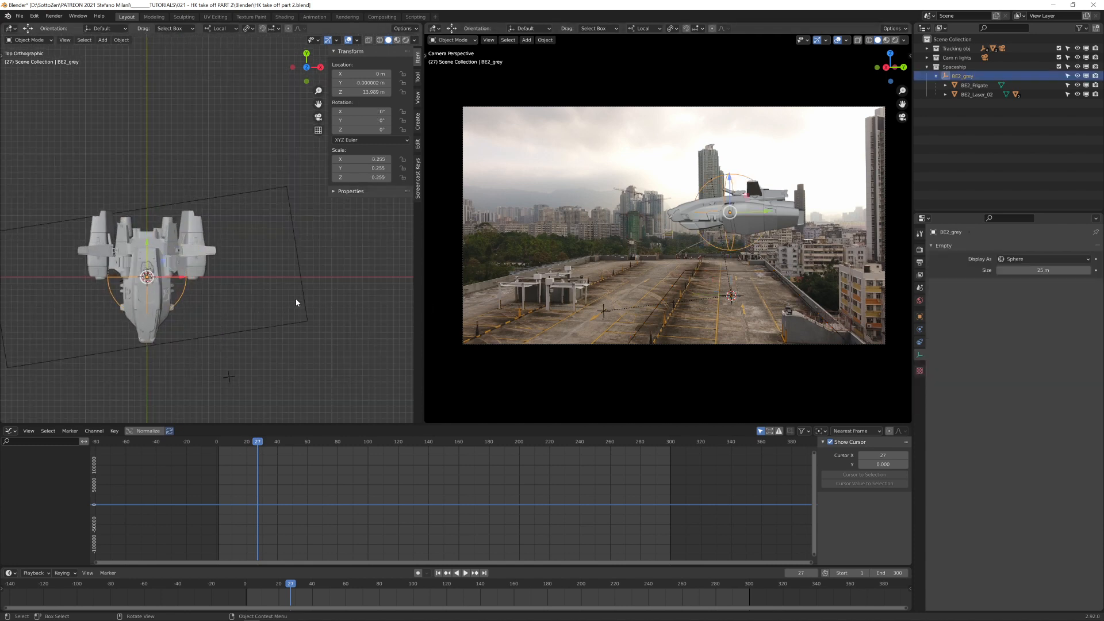
scroll(302, 298, down, 2)
key(r)
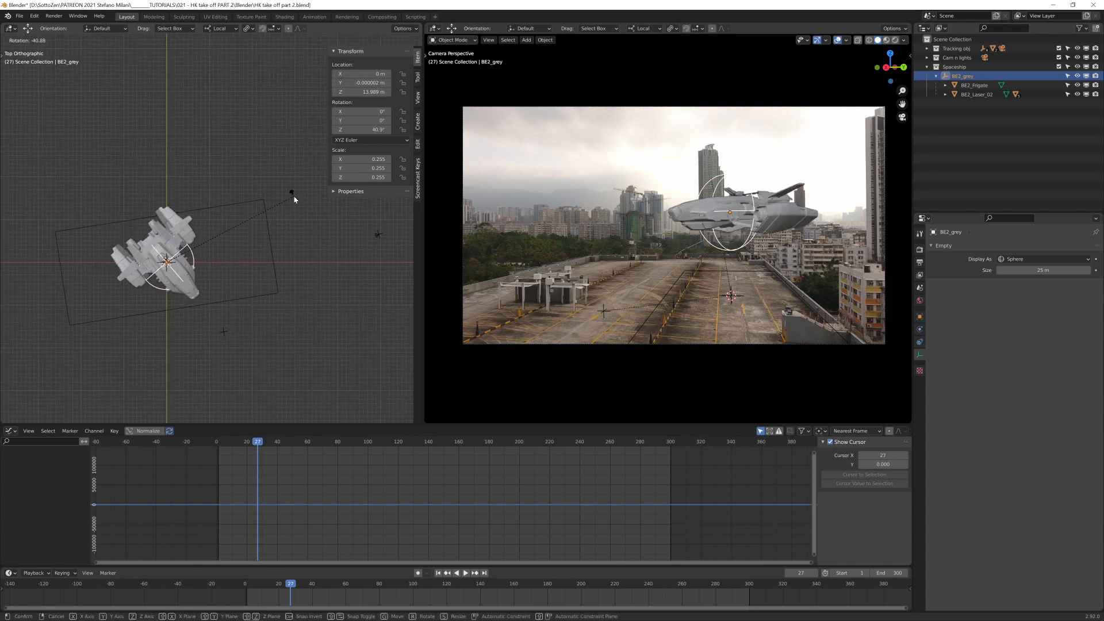
click(291, 199)
Step: Move BE2_grey down and back over the rooftop, to about X -8.26 m, Y -12.16 m, Z 3.44 m
key(KP_1)
scroll(197, 254, up, 2)
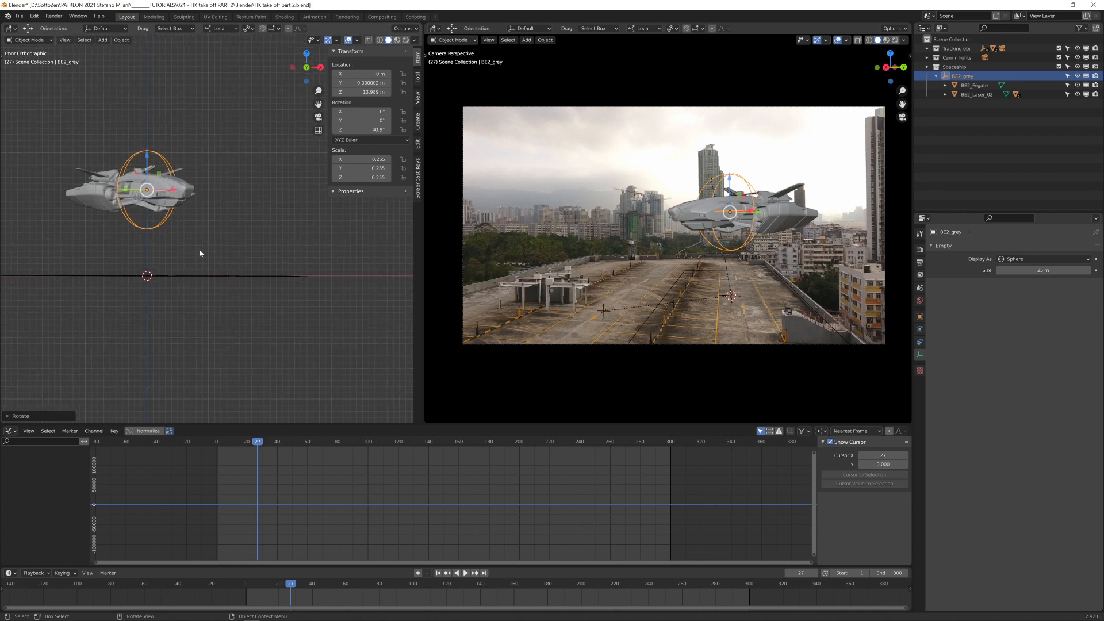
shift+middle_drag(198, 254, 295, 251)
drag(251, 175, 246, 237)
drag(757, 272, 695, 274)
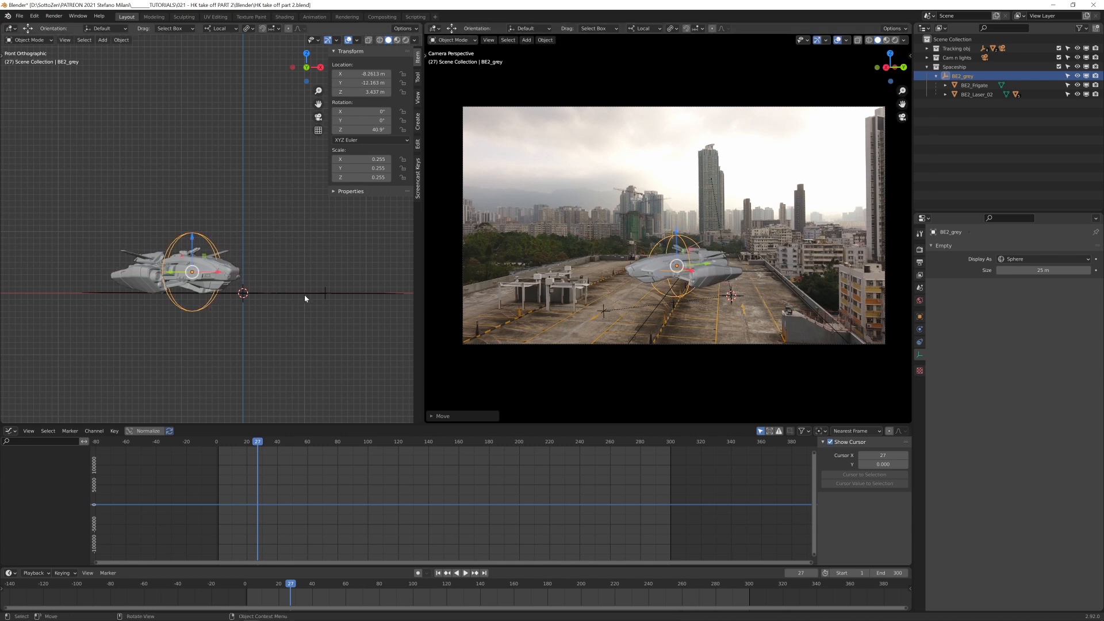
Step: Scale BE2_grey up to about 0.345 and raise it to about Z 4.84 m so it rests on the rooftop
key(s)
click(339, 309)
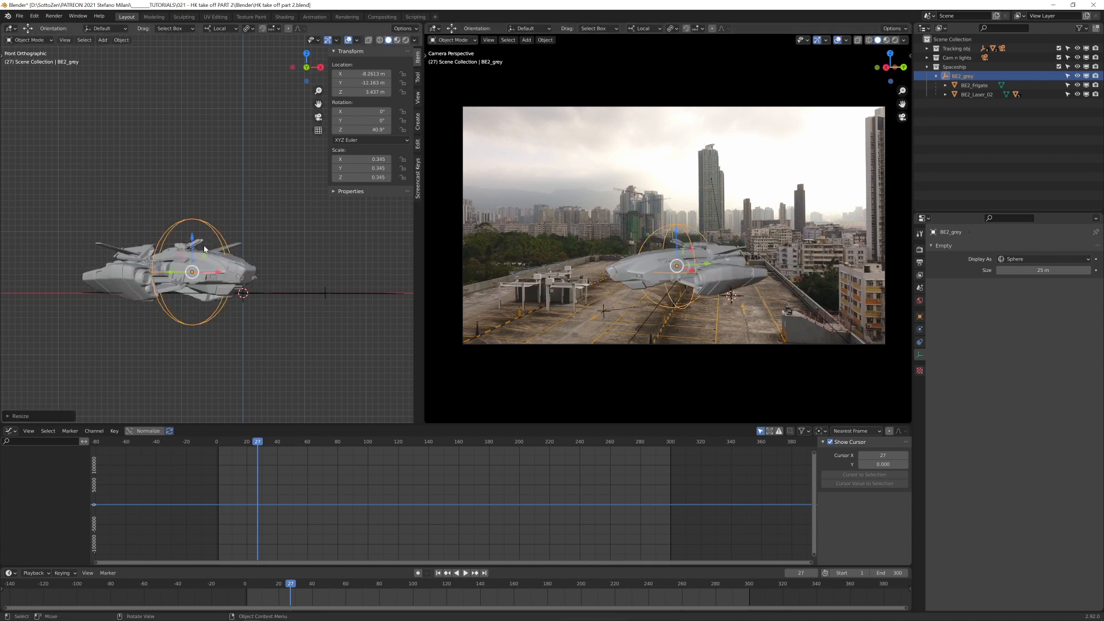
drag(193, 233, 192, 224)
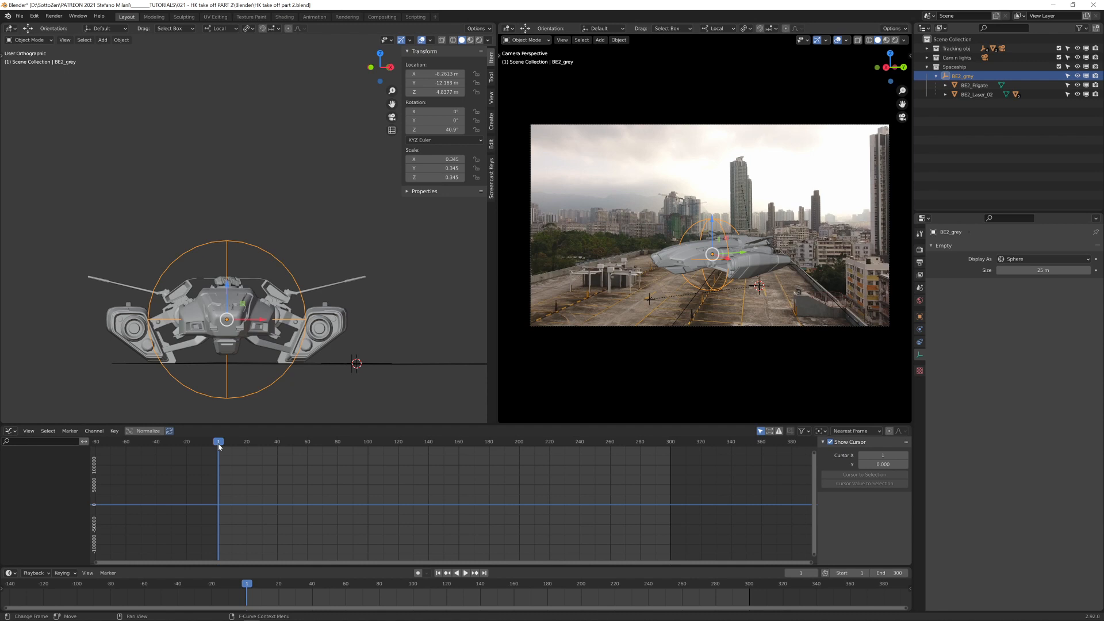
Step: Insert a Location & Rotation keyframe for BE2_grey at frame 1
drag(218, 446, 256, 478)
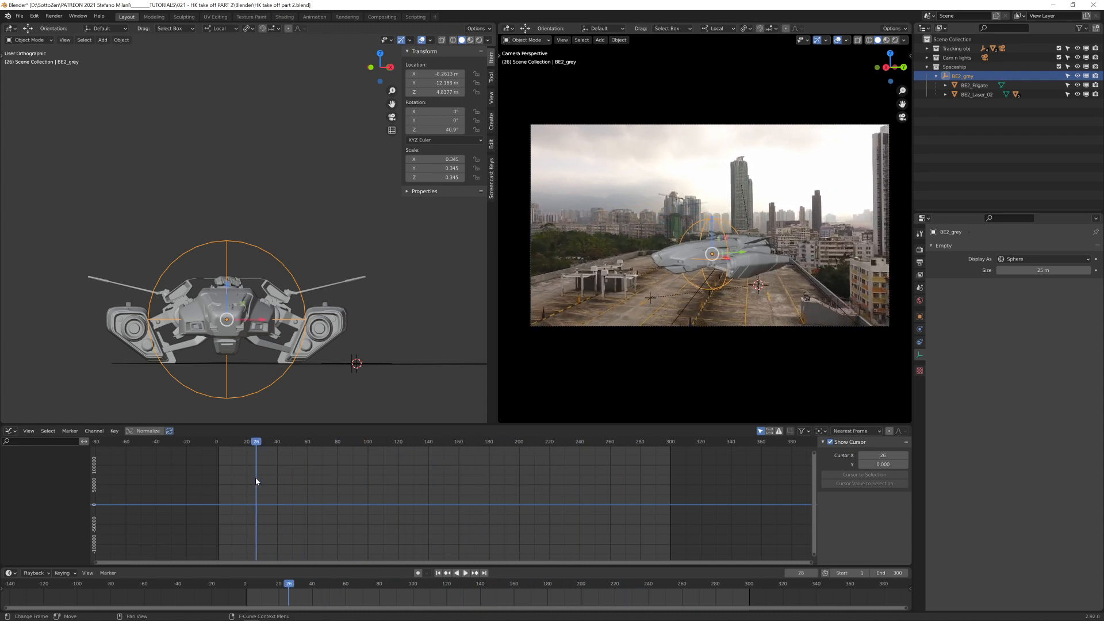
key(shift+Left)
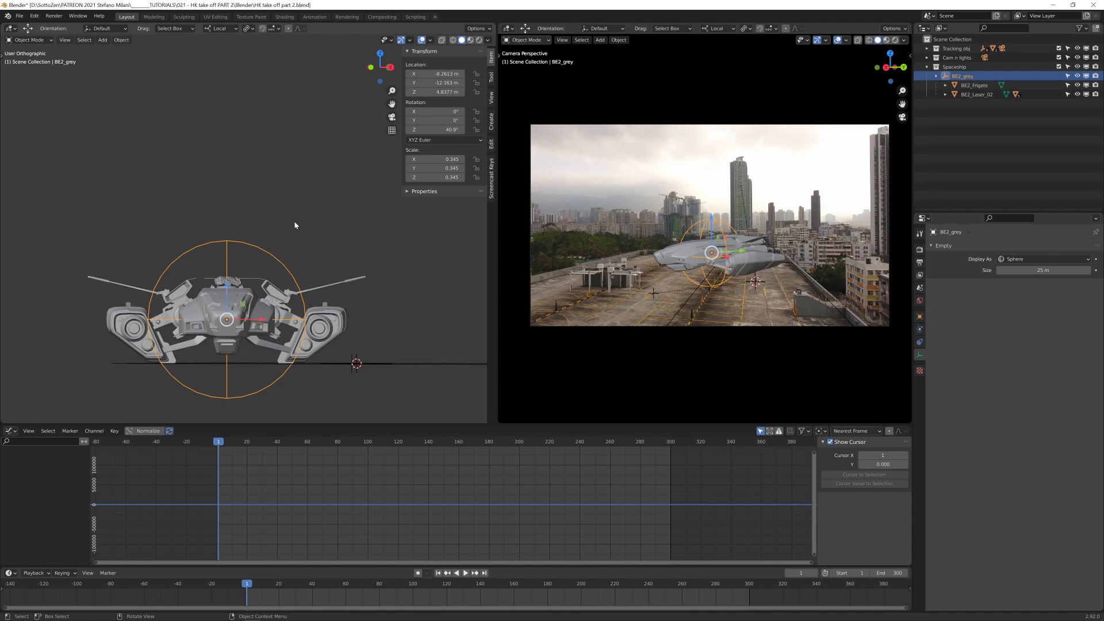
key(i)
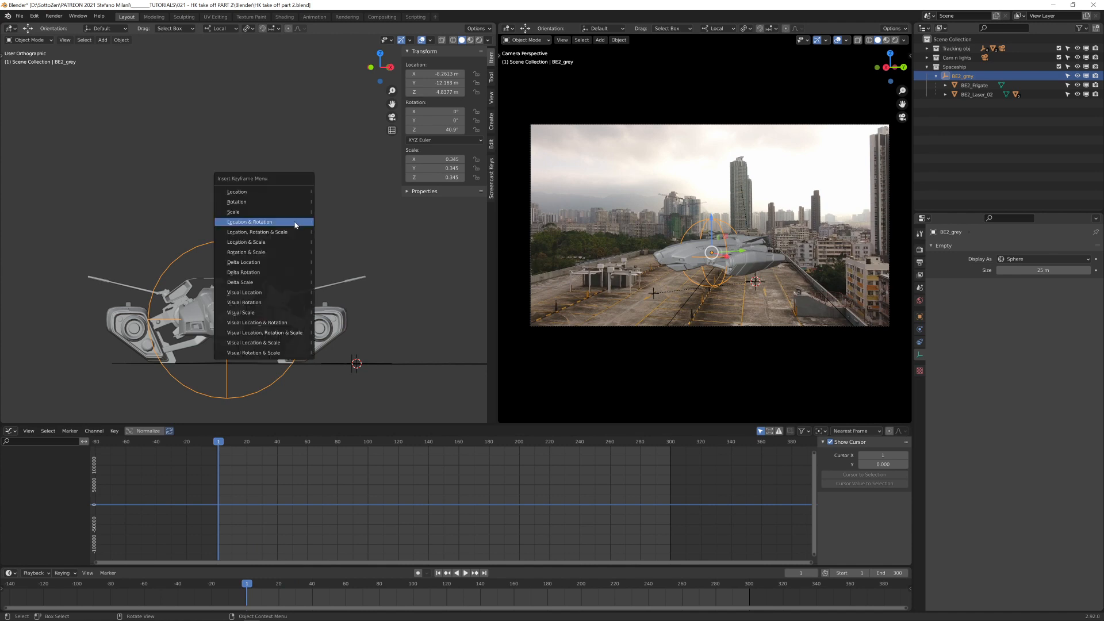
click(258, 224)
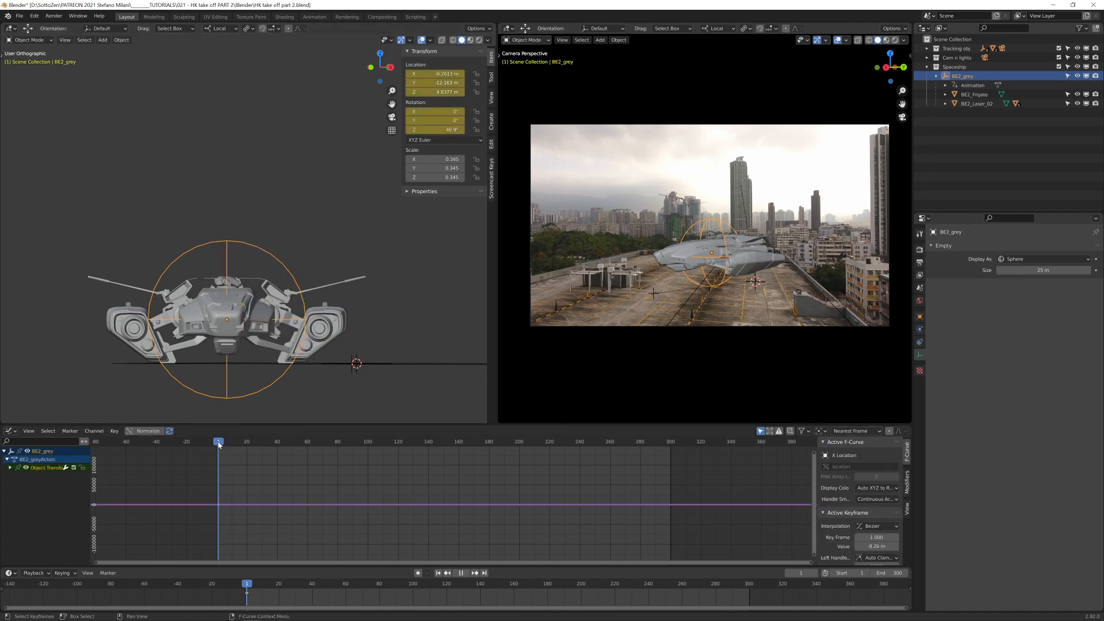
Step: At frame 100, raise BE2_grey to about Z 10.2 m and rotate it around local Z to about 19°
drag(218, 445, 369, 451)
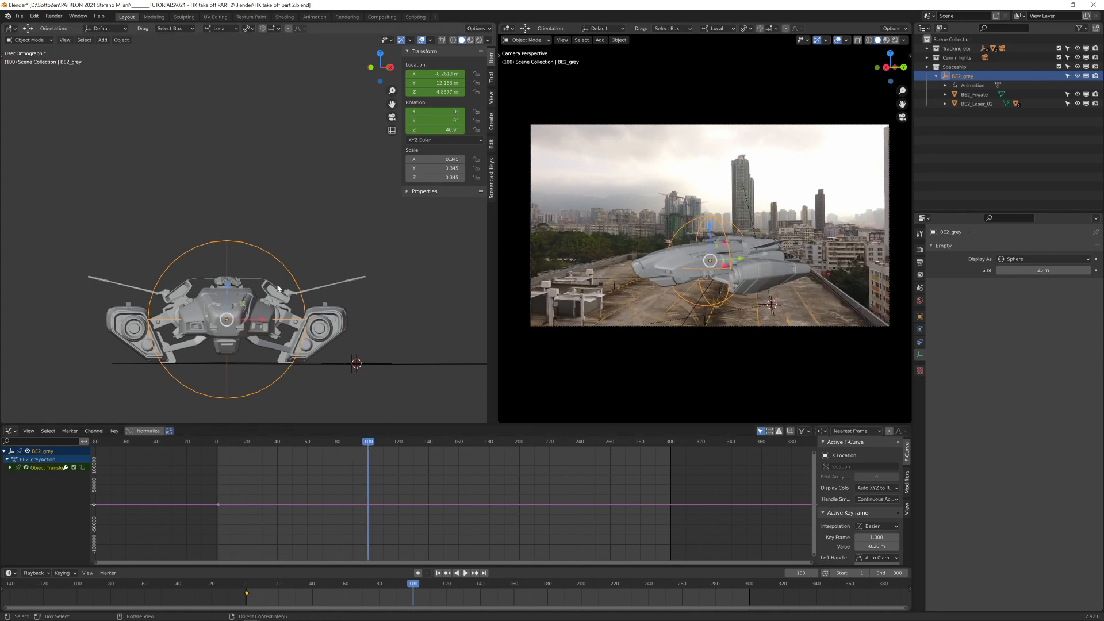
drag(711, 225, 716, 195)
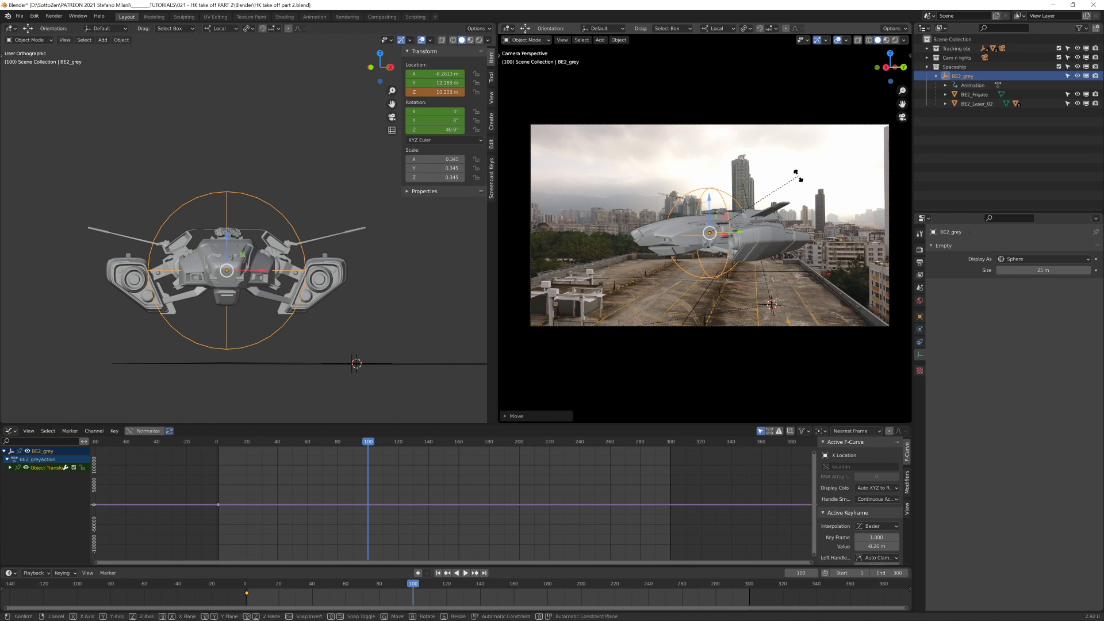
key(z)
key(z)
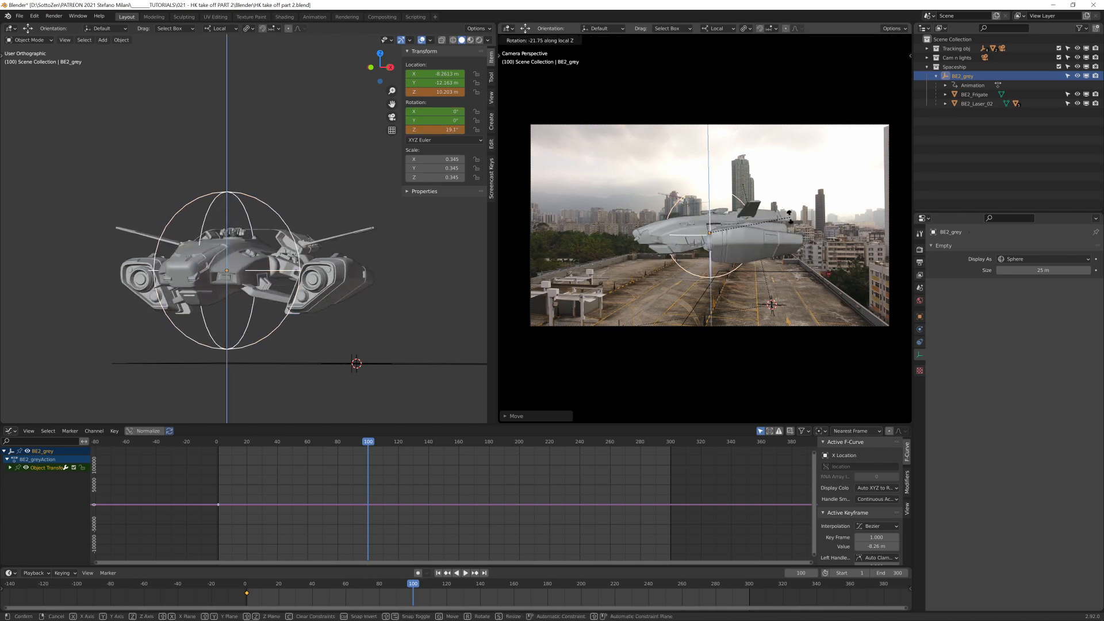
click(808, 179)
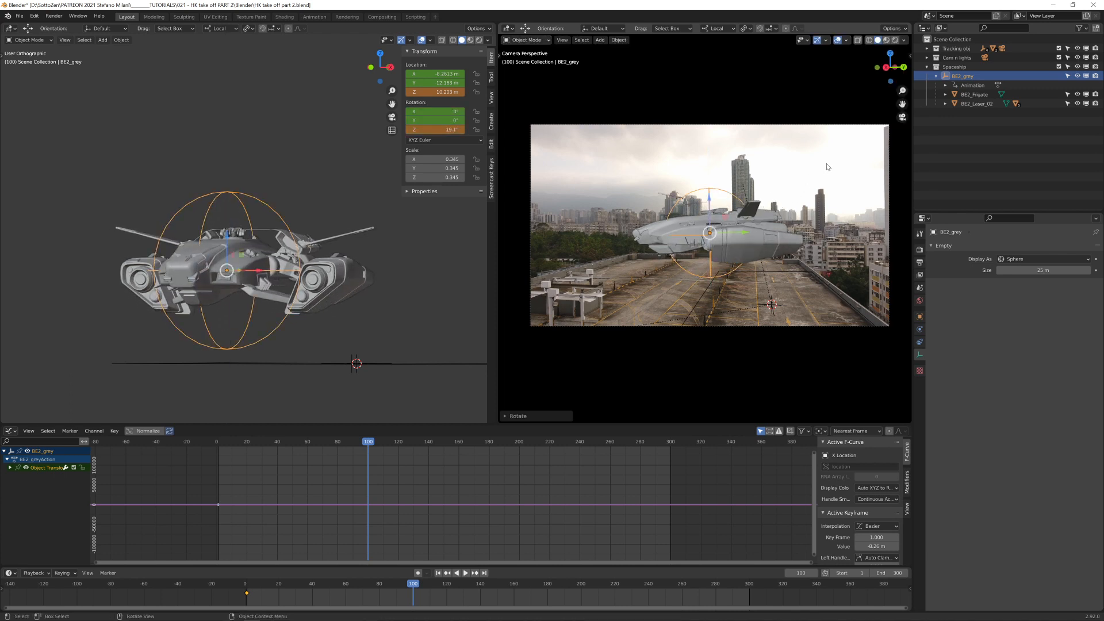
Step: Bank BE2_grey with a trackball rotation to about 17.7° in Y, and insert a Location & Rotation keyframe at frame 100
key(r)
key(r)
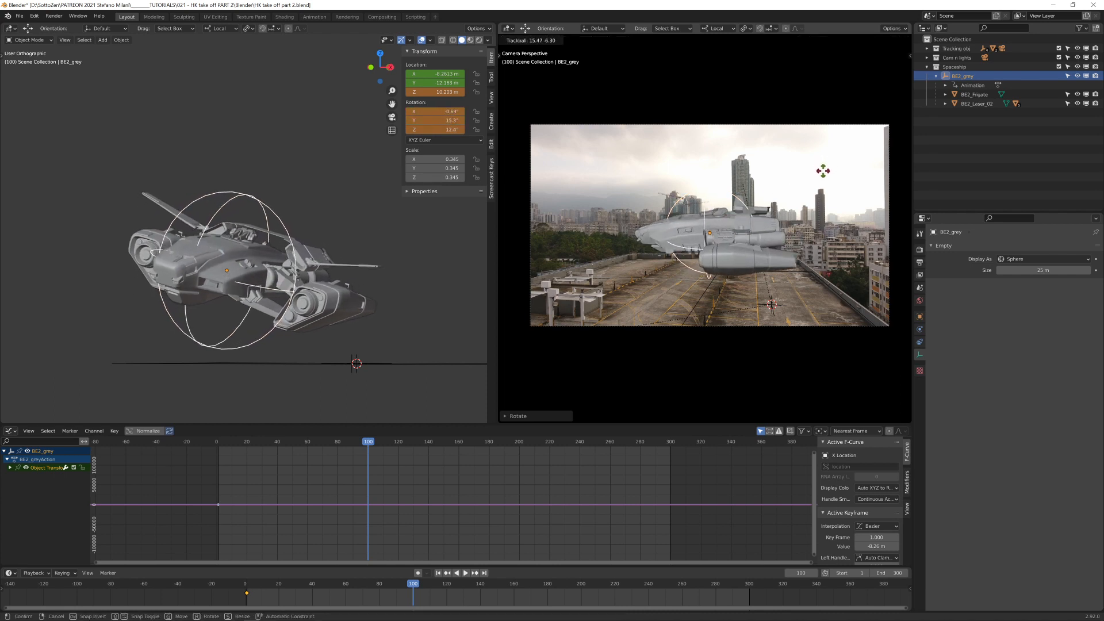
click(822, 172)
key(i)
click(823, 173)
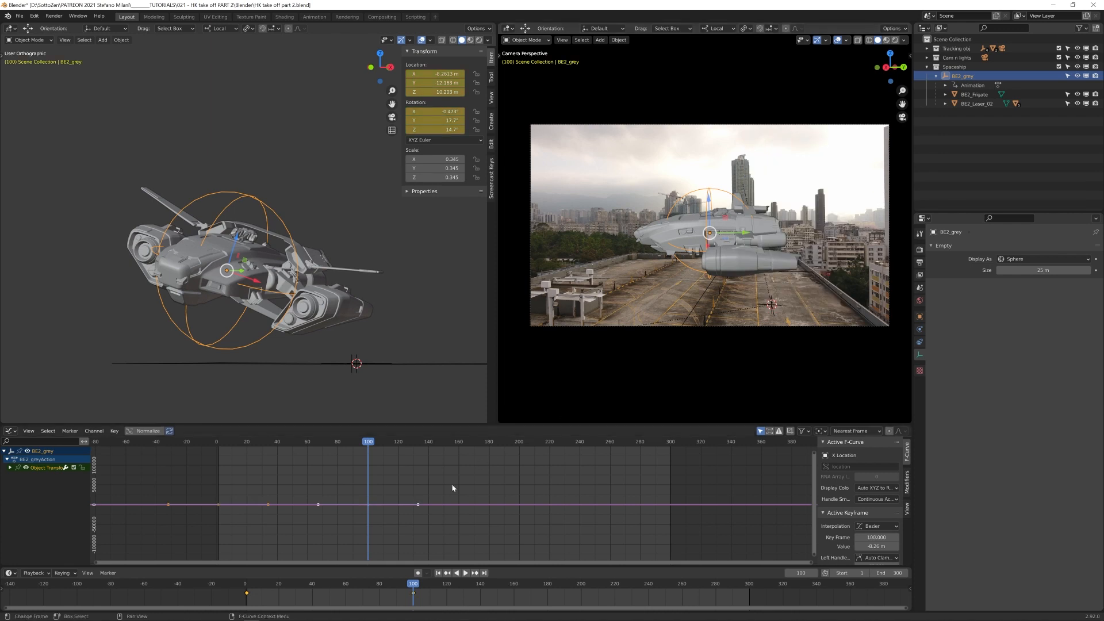
Step: Frame all animation curves in the Graph Editor and play the takeoff from frame 1
key(Home)
key(shift+Left)
key(space)
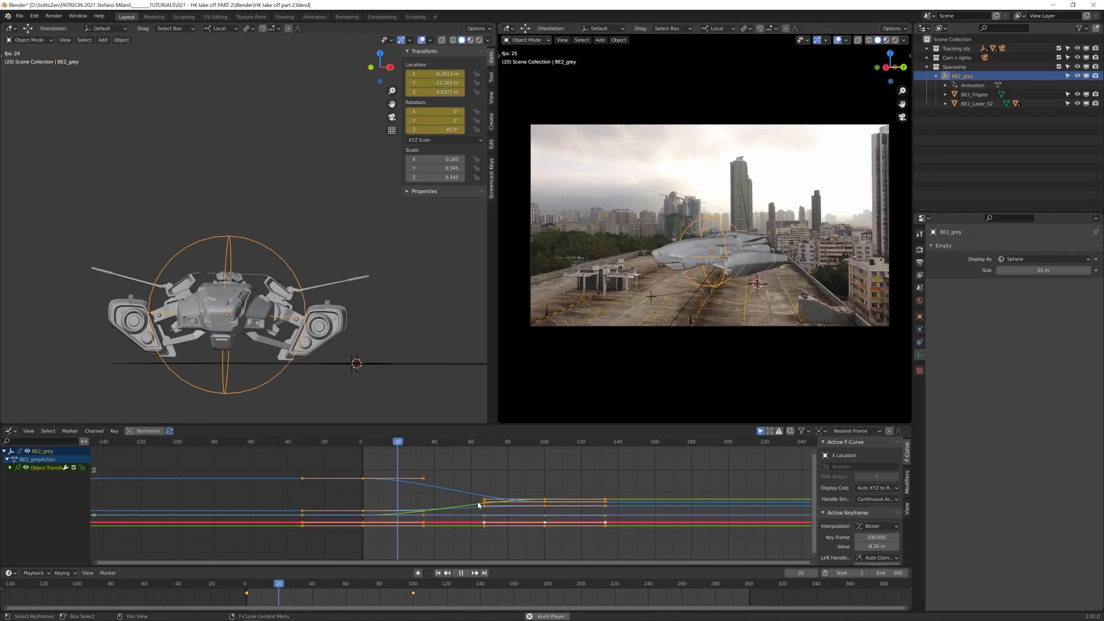
key(space)
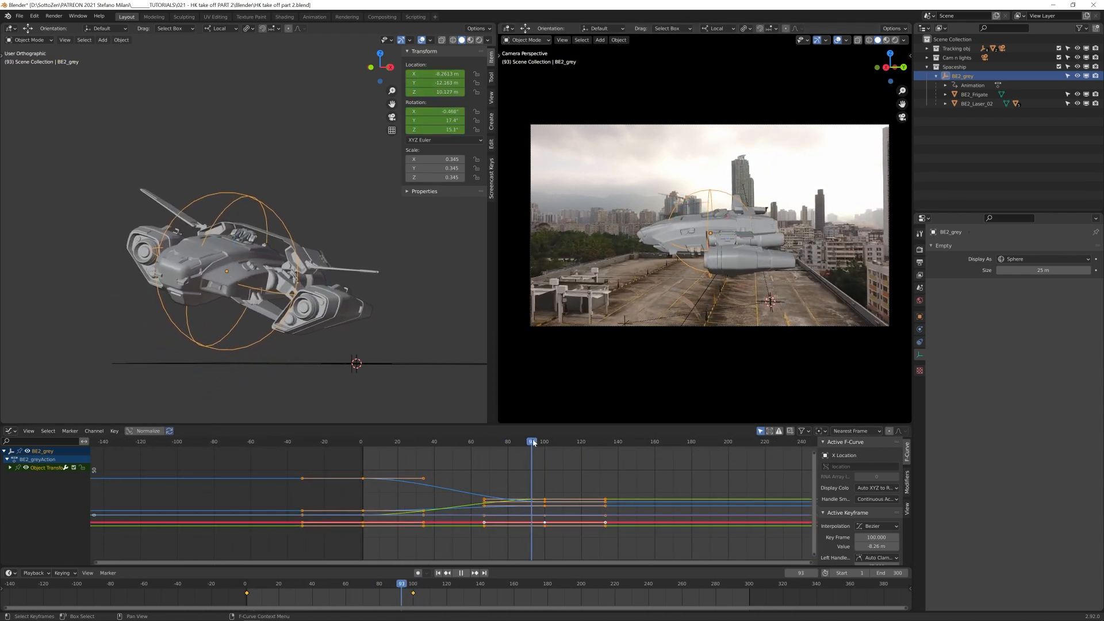
Step: At frame 140, level BE2_grey, turn it around local Z to about -78°, and insert a Location & Rotation keyframe
drag(533, 443, 617, 452)
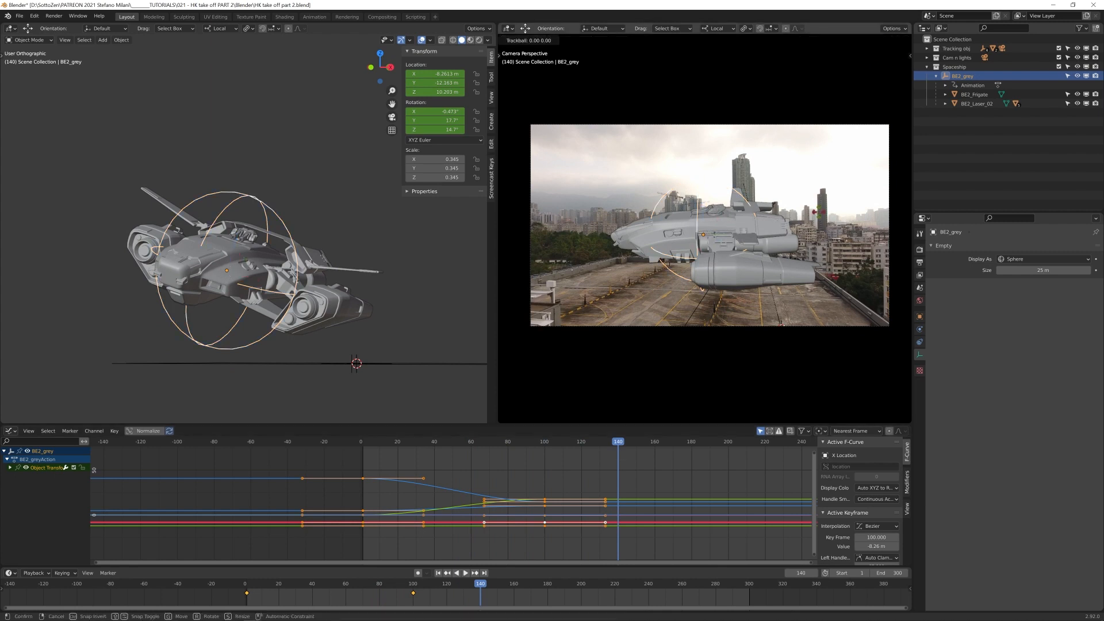
click(812, 203)
key(r)
key(z)
key(z)
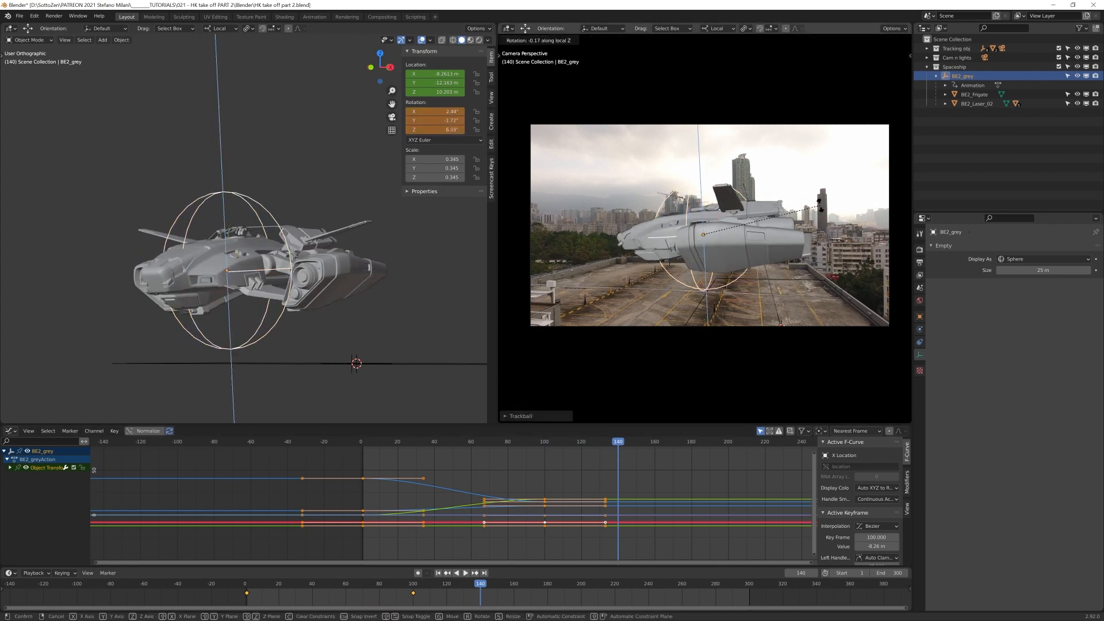
click(770, 242)
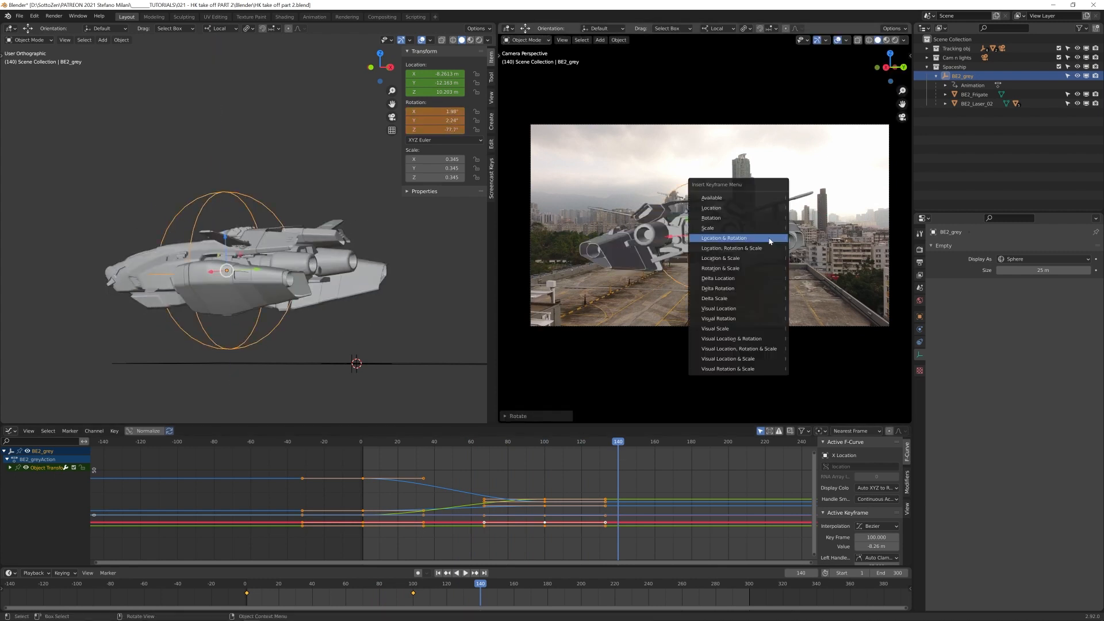
click(770, 242)
Step: Reposition BE2_grey slightly lower at frame 140 and update its Location & Rotation keyframe
key(g)
click(733, 190)
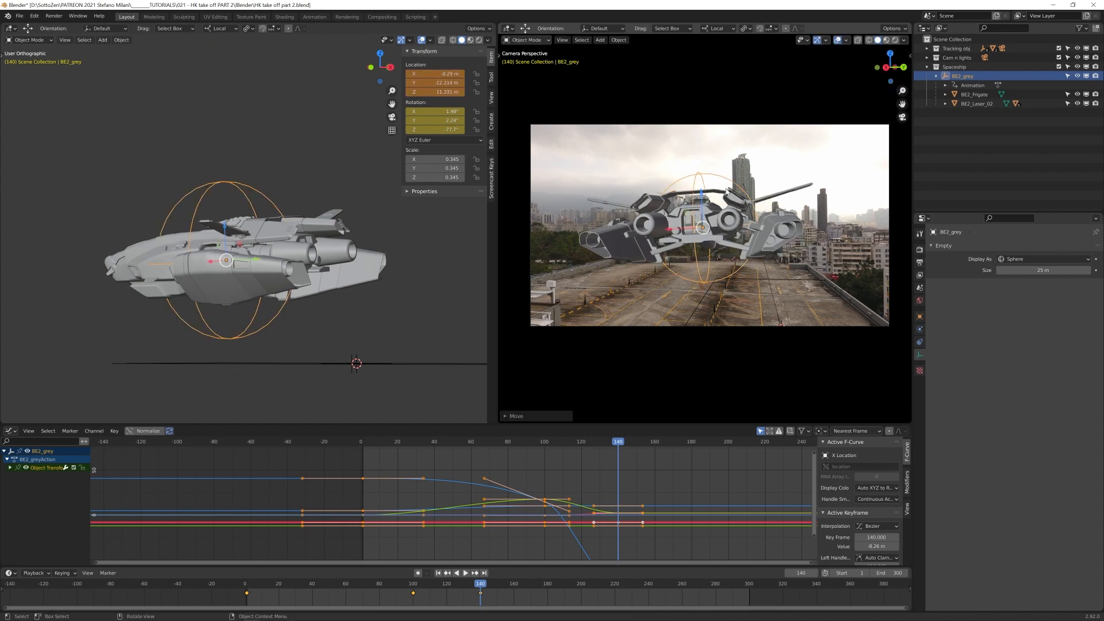
drag(700, 197, 701, 208)
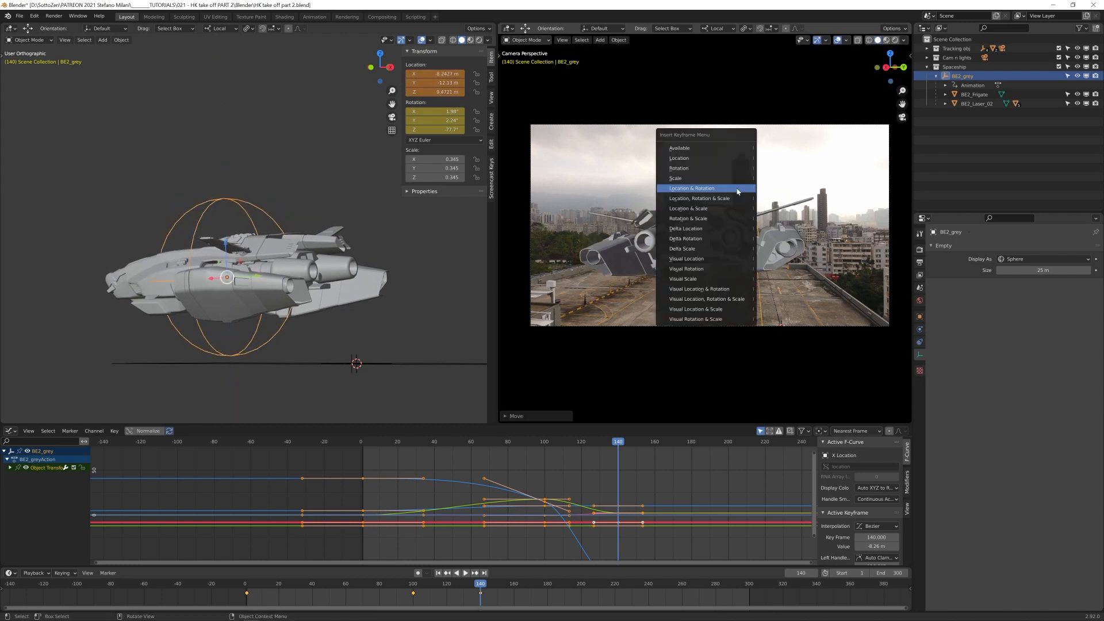
Step: Play the animation from the first frame to review the ship's turn after takeoff
key(shift+Left)
key(space)
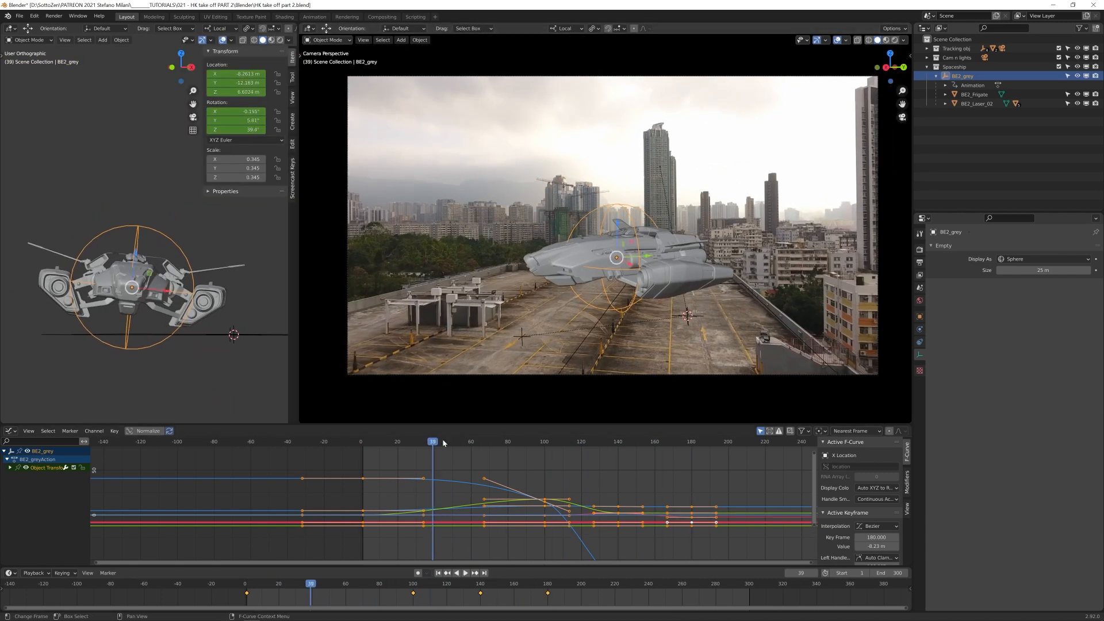
Step: At frame 200, move BE2_grey away to about -295 m in X, rotate it and insert a Location & Rotation keyframe
key(space)
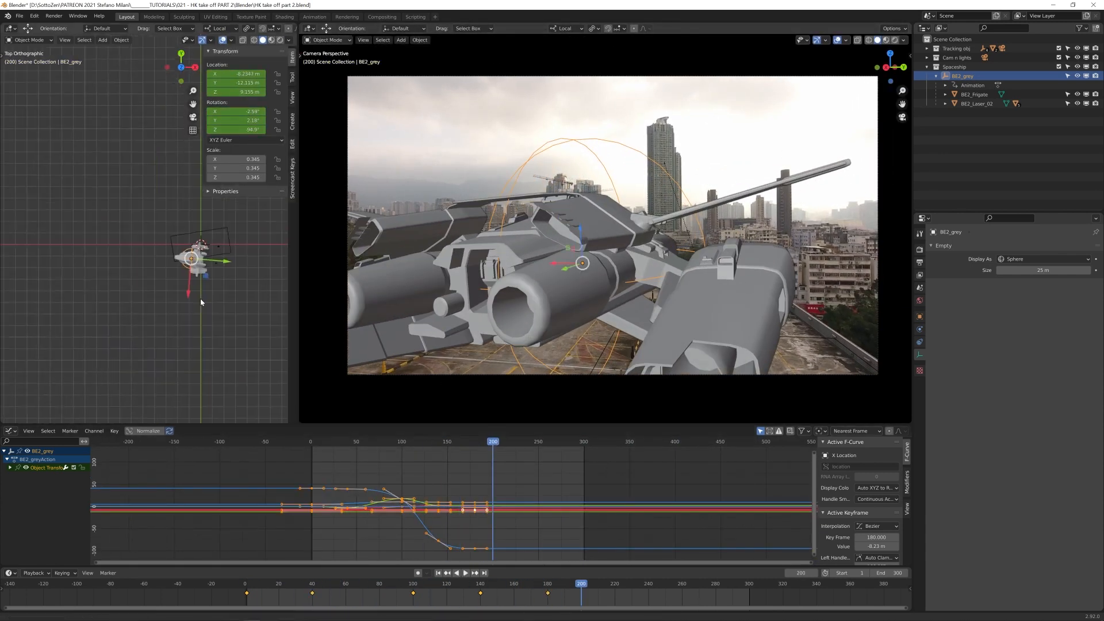
key(g)
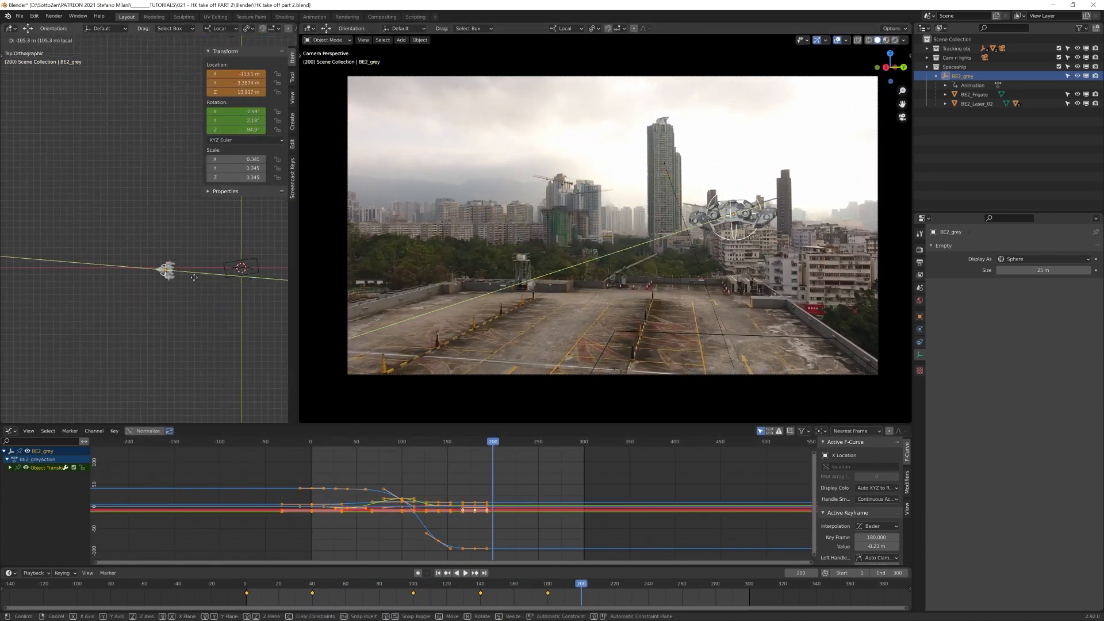
click(803, 144)
key(r)
click(820, 141)
key(i)
click(817, 160)
Step: At frame 240, send BE2_grey farther and higher along its local Y to about -1019 m in X, and insert a Location & Rotation keyframe
mouse_move(661, 440)
mouse_down()
mouse_move(619, 441)
mouse_move(679, 442)
mouse_move(666, 447)
mouse_up()
key(s)
click(739, 441)
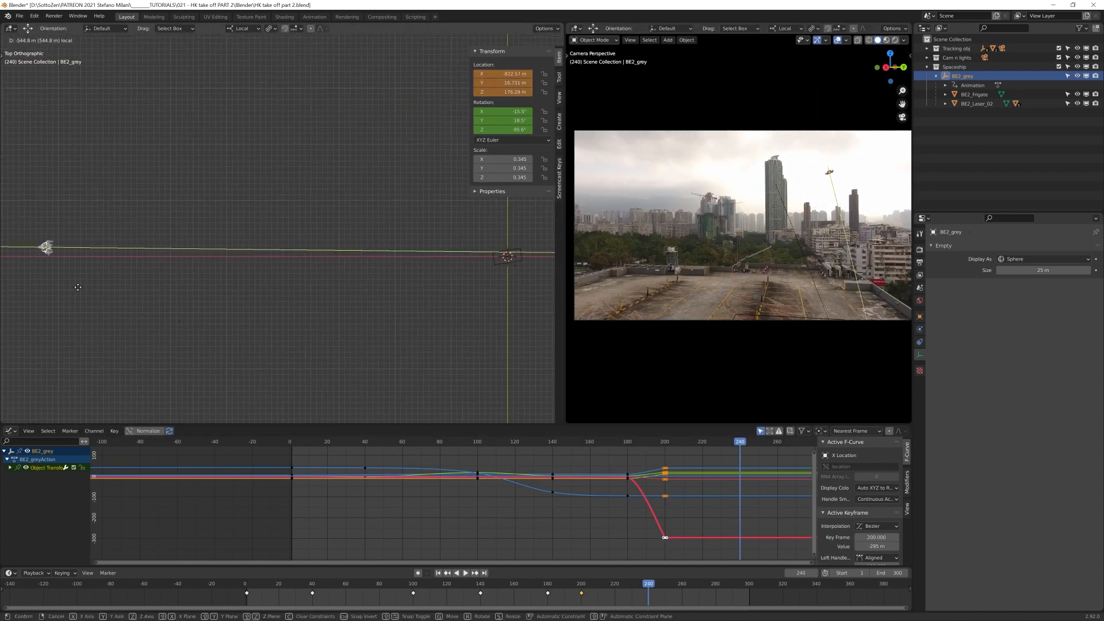
key(g)
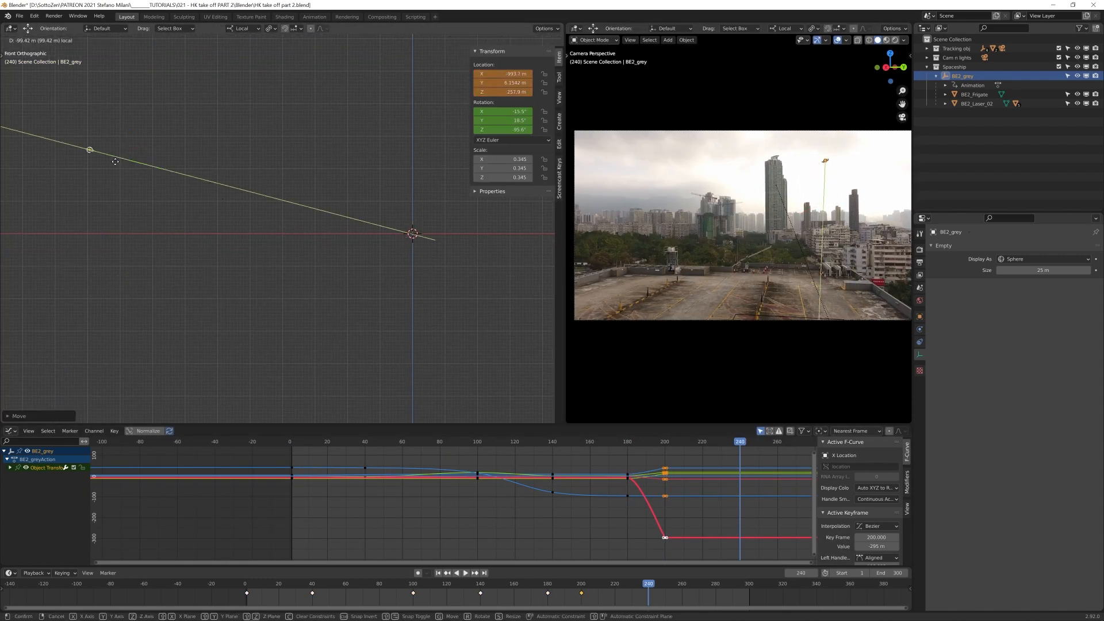
click(535, 455)
key(i)
Step: Isolate the ship's X Location curve in the enlarged Graph Editor and delete its frame 200 keyframe
key(ctrl+space)
click(10, 65)
drag(17, 82, 17, 115)
key(Home)
click(811, 215)
key(Delete)
Step: Clean out the frame 200 keyframes on the Y and Z Location curves and play the flyaway
click(17, 82)
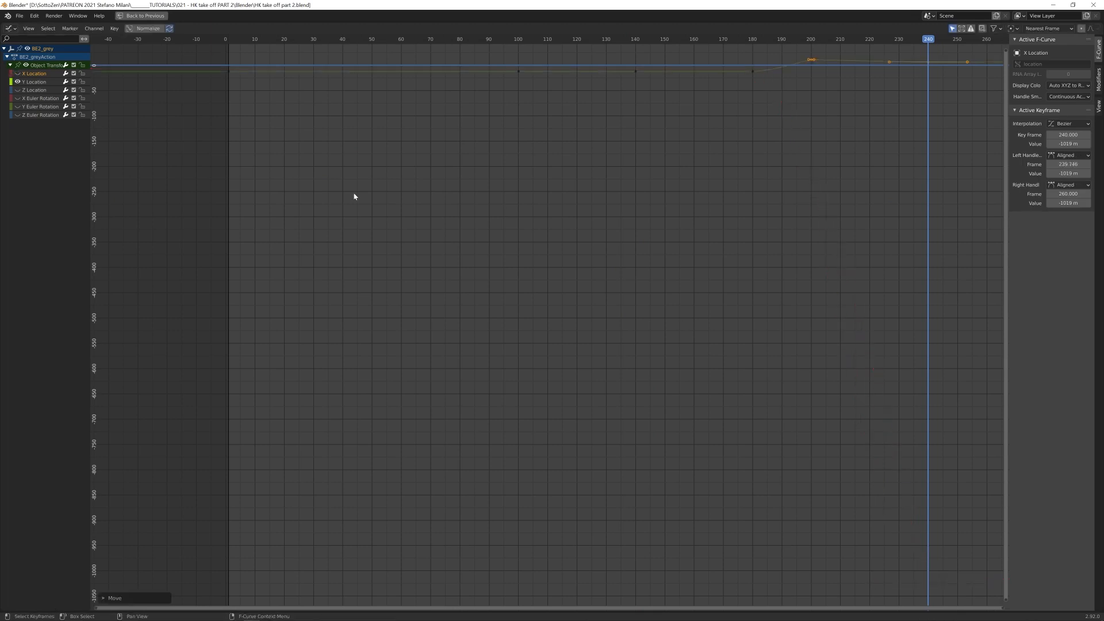
key(Home)
click(828, 266)
click(800, 173)
click(17, 90)
key(Home)
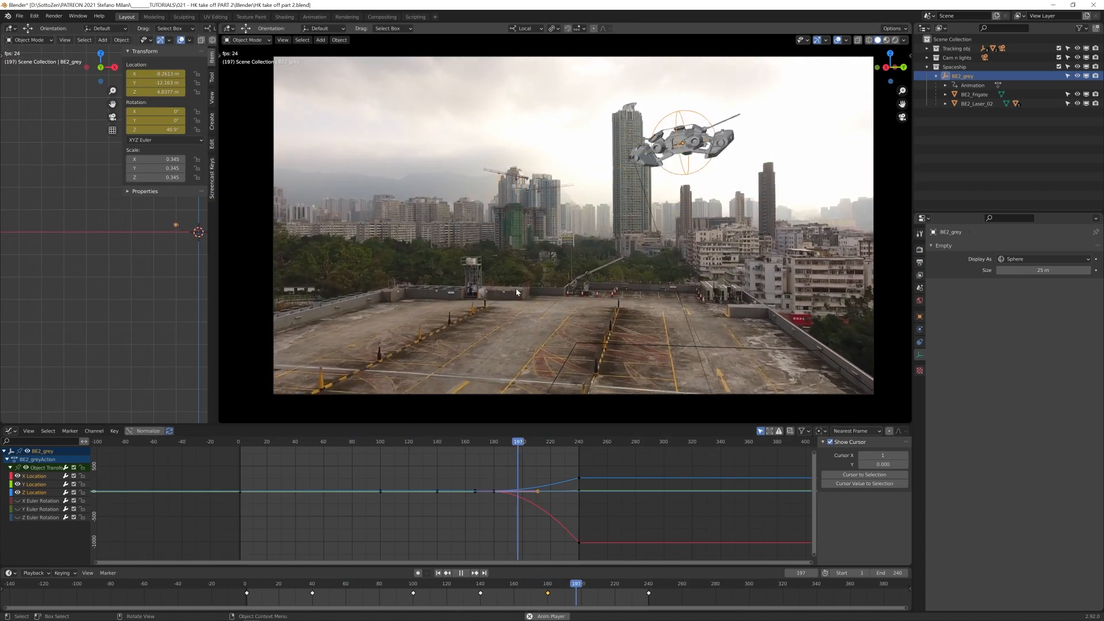
key(space)
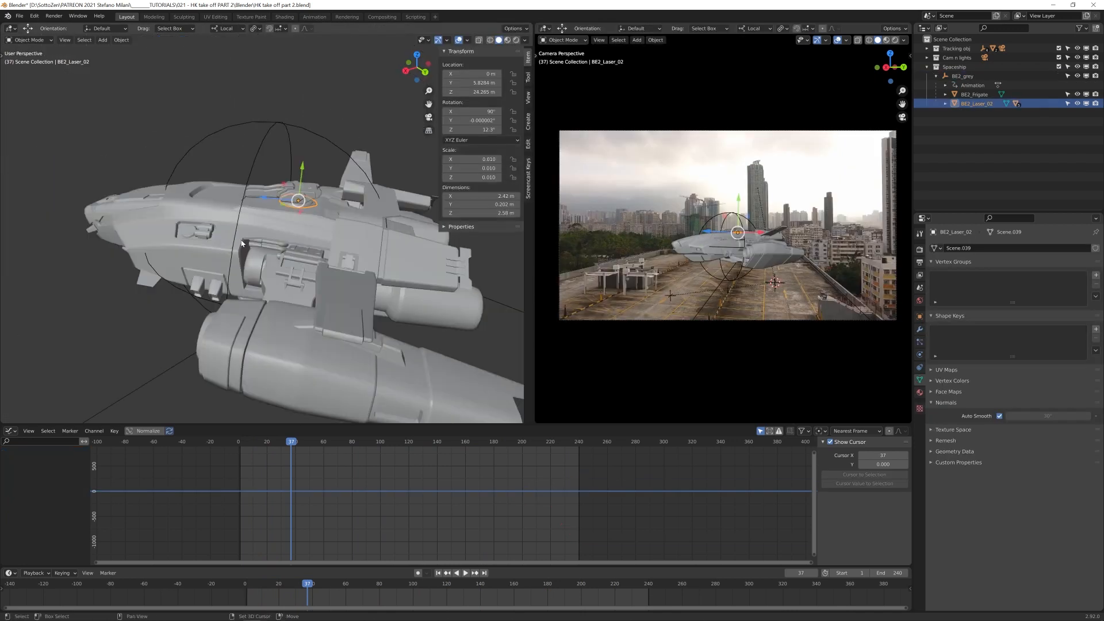
Step: At frame 1, turn the BE2_Laser_02 turret about its local Y axis in the enlarged camera view and insert a Rotation keyframe
middle_drag(265, 253, 297, 258)
scroll(297, 259, up, 3)
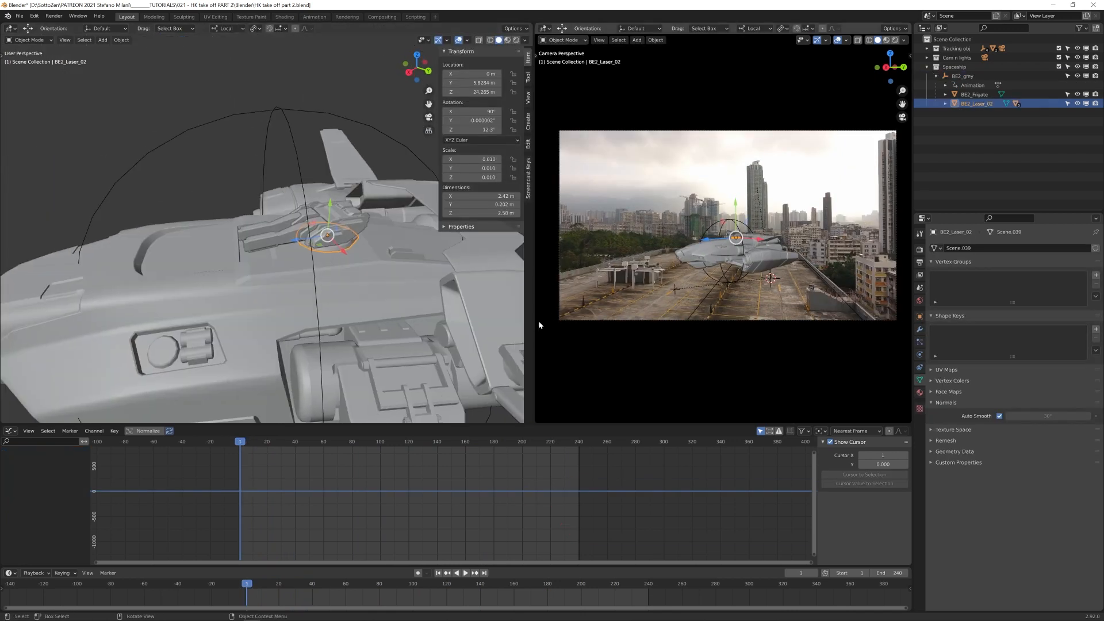
drag(532, 320, 282, 321)
key(ctrl+alt+space)
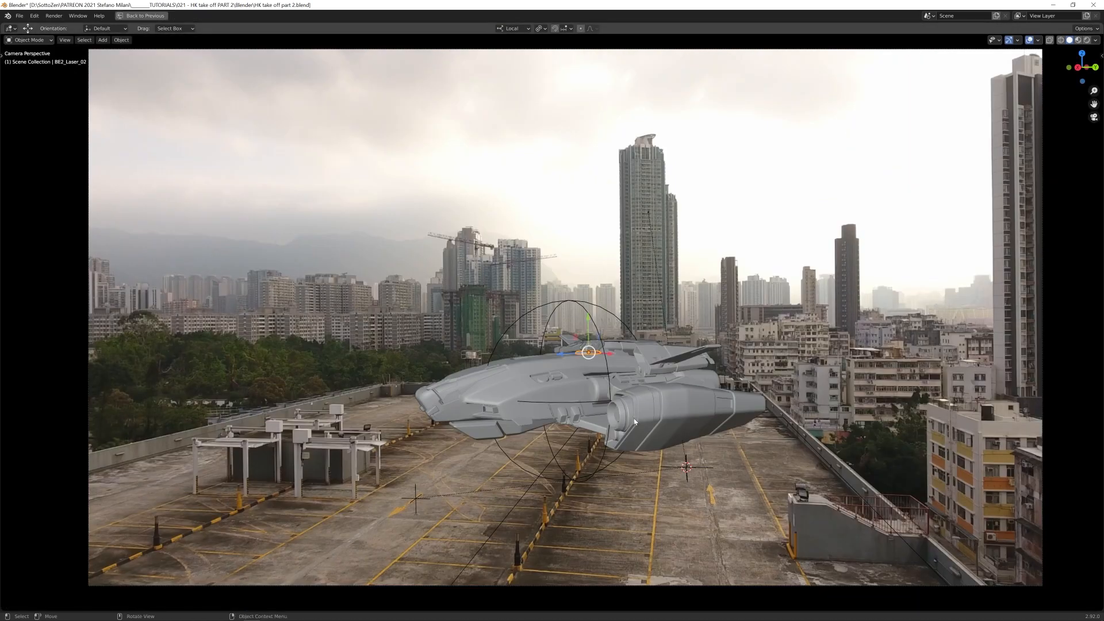
key(r)
key(y)
key(y)
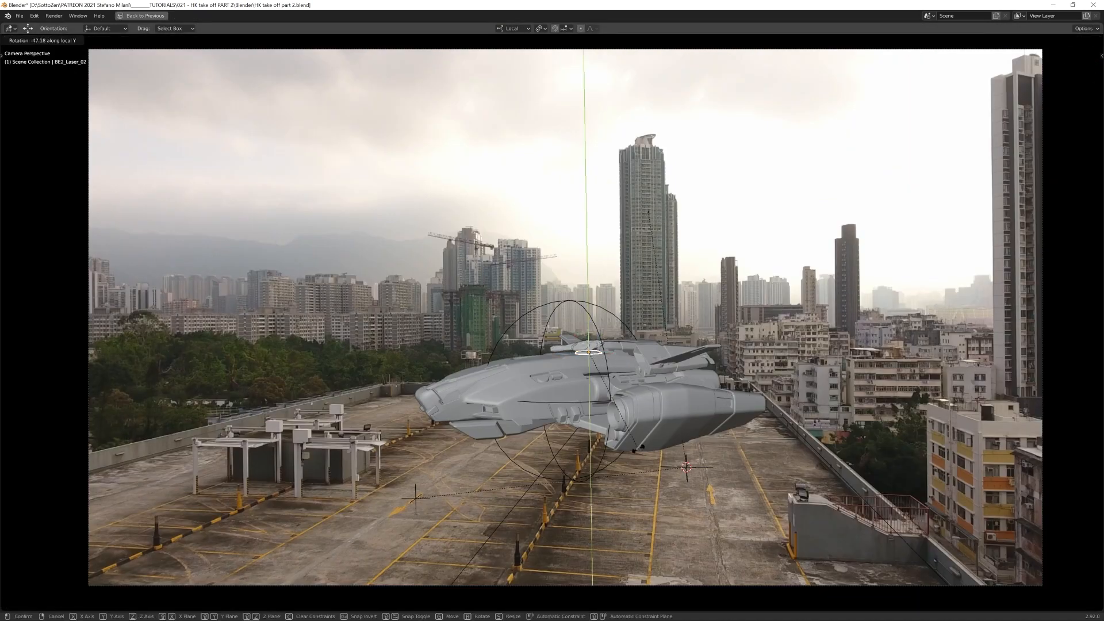
click(691, 436)
key(i)
click(692, 437)
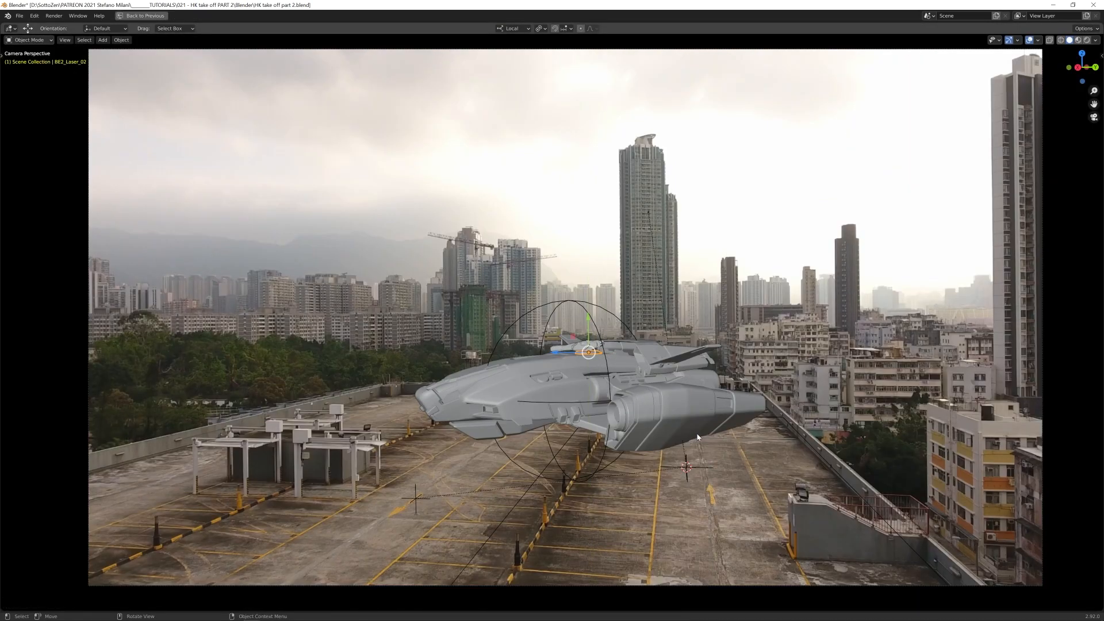
Step: At frame 37, rotate BE2_Laser_02 about its local Y axis, insert a Rotation keyframe and play the following frames
key(space)
key(space)
key(r)
key(y)
key(y)
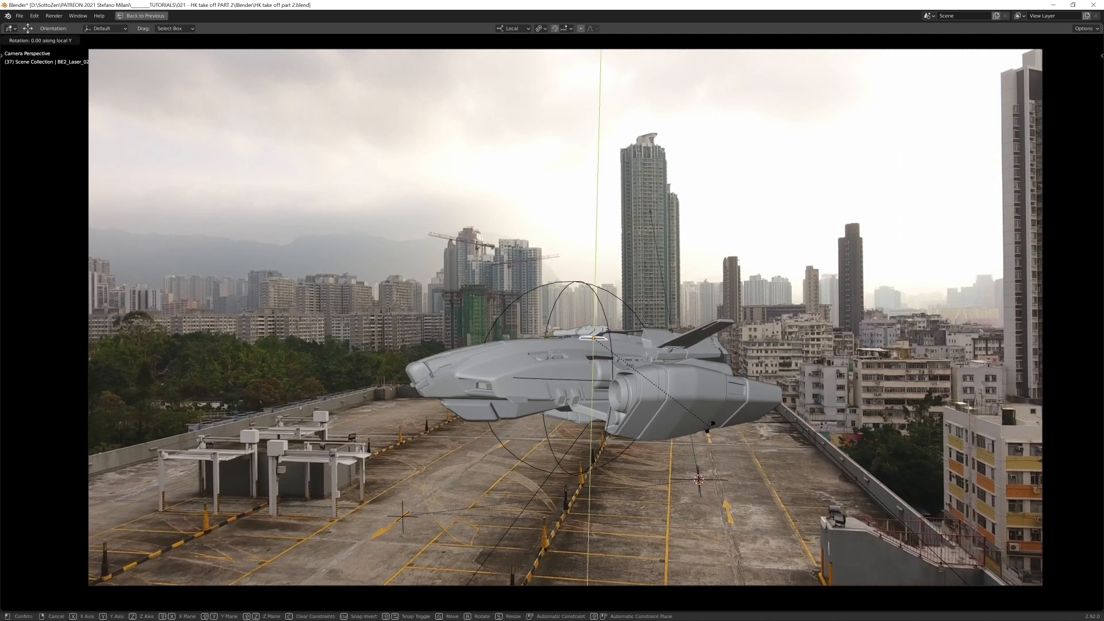
click(684, 422)
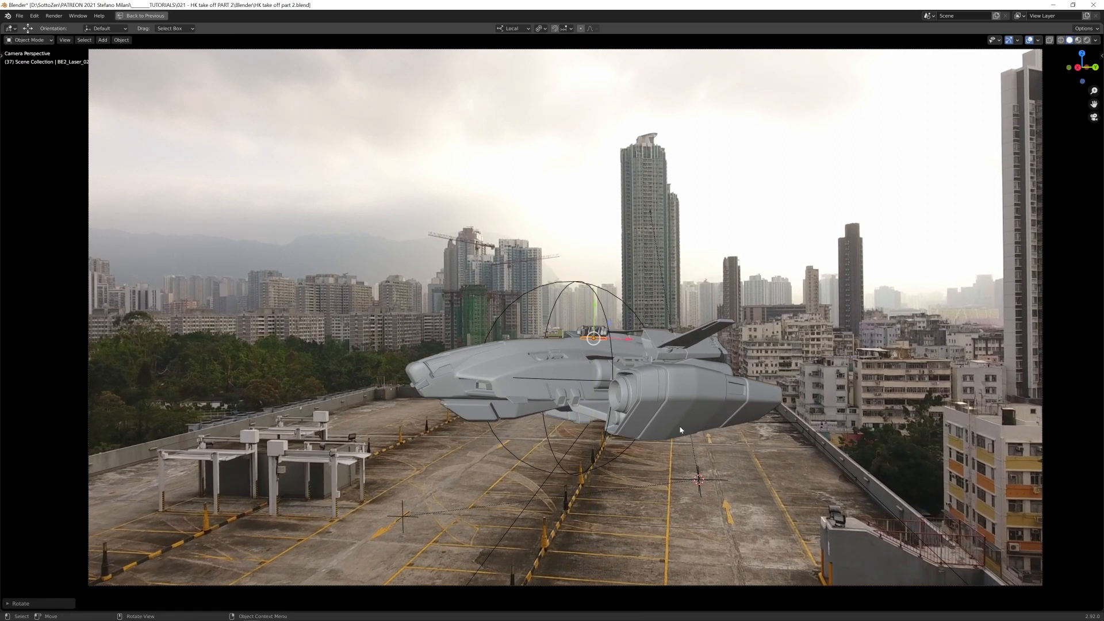
key(i)
click(684, 421)
key(space)
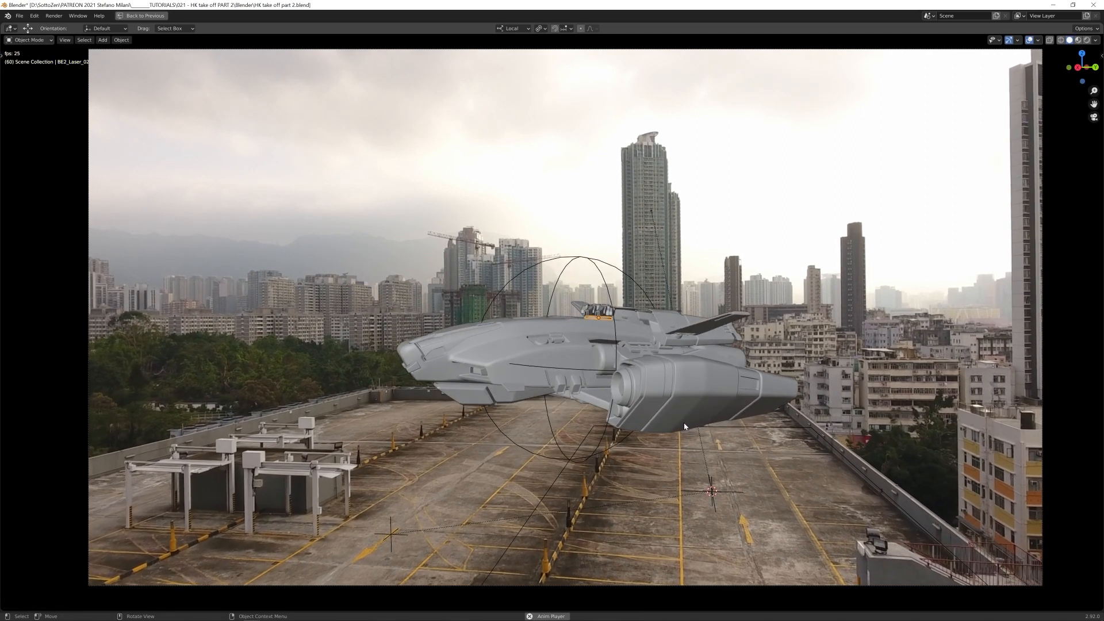
key(space)
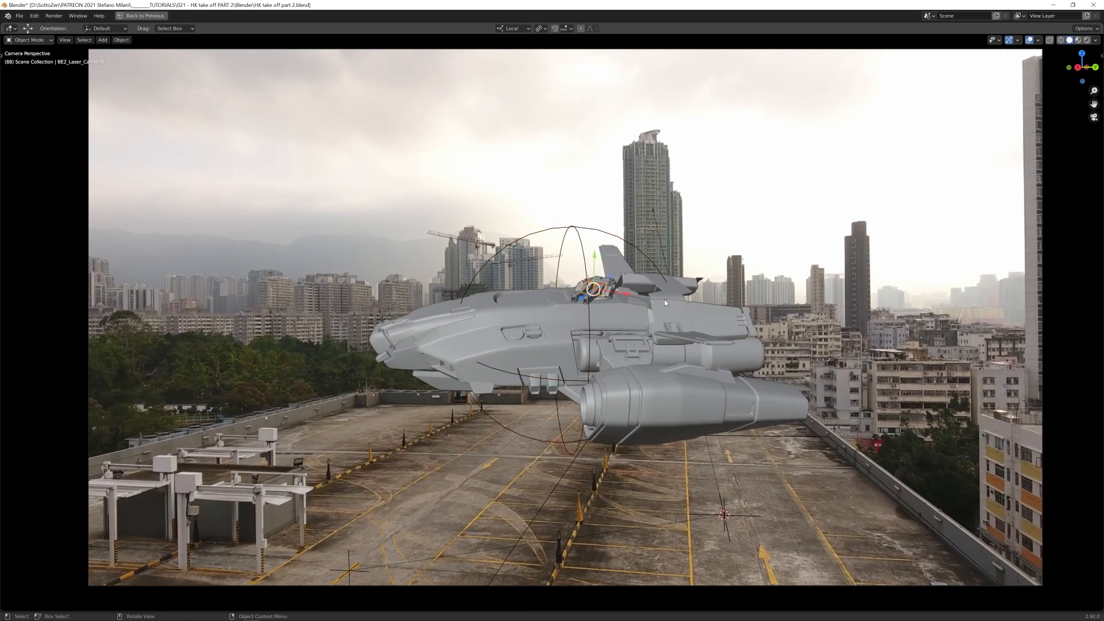
Step: At frame 88, tilt the laser cannons about 7.6° around local X, insert a keyframe and return to the first frame
key(r)
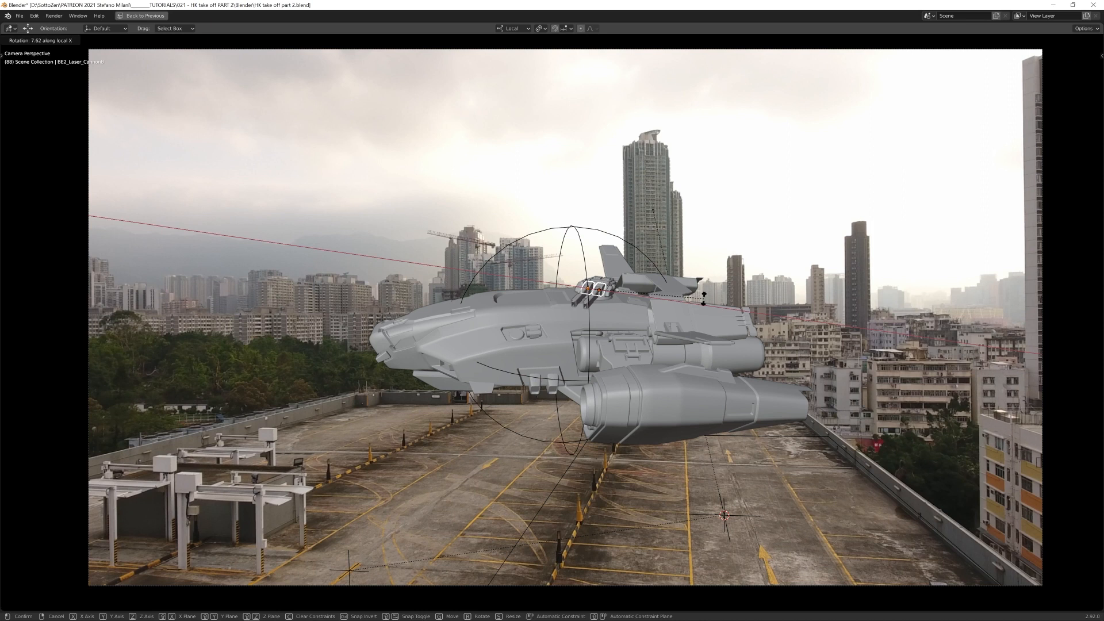
click(704, 298)
key(i)
click(702, 298)
key(shift+Left)
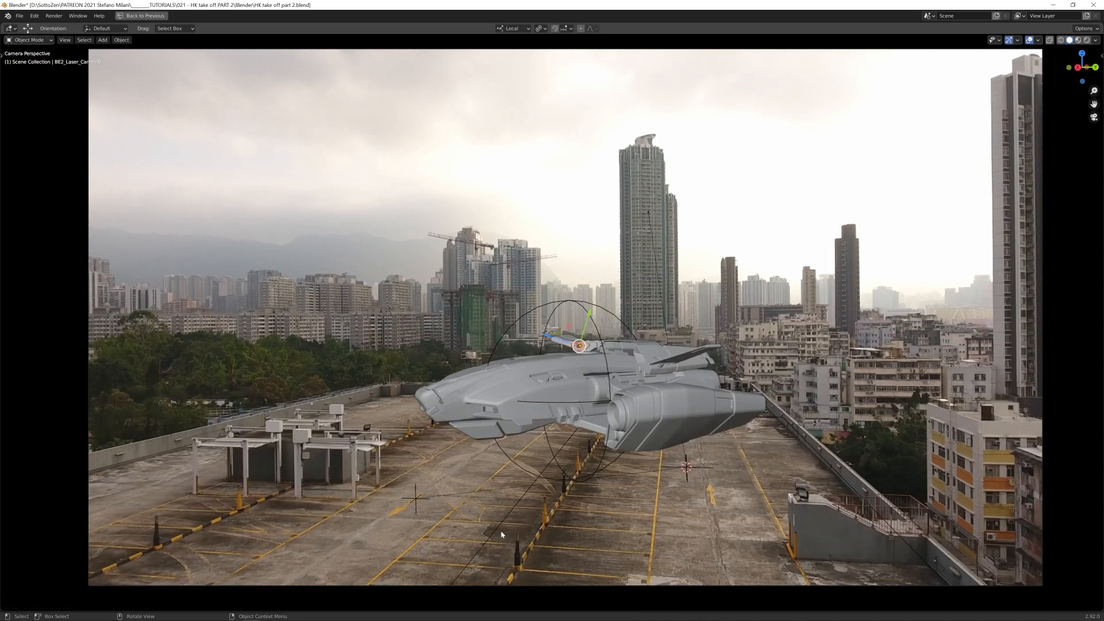
Step: At frame 92, shift the two laser cannon barrels slightly for the recoil and insert a Location keyframe
key(space)
key(space)
key(ctrl+space)
key(Right)
key(Right)
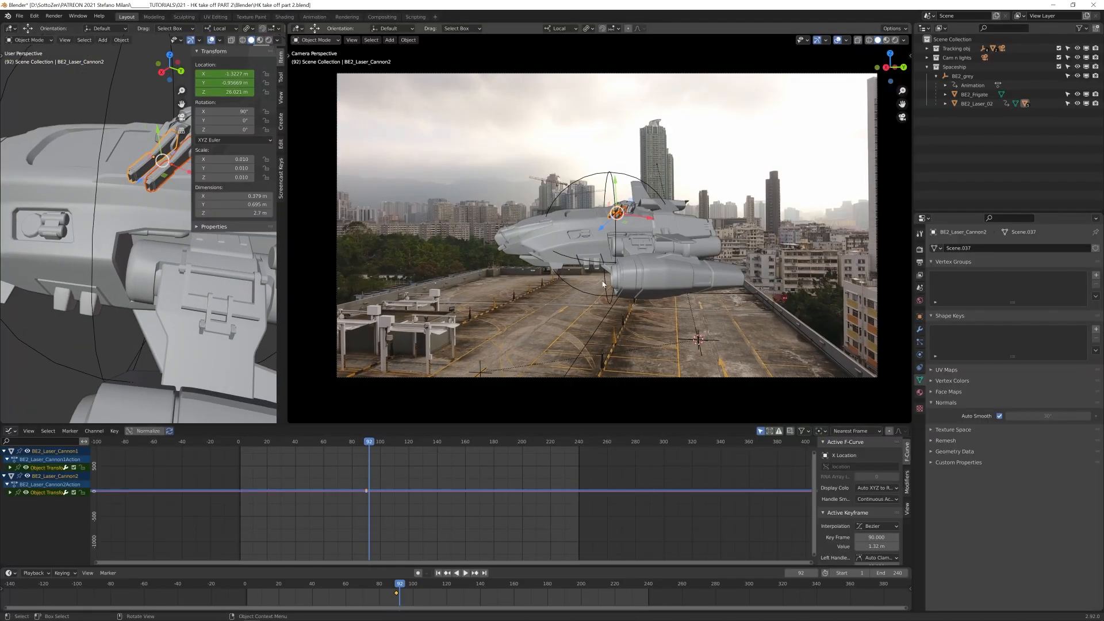
drag(601, 228, 604, 223)
key(i)
click(600, 233)
Step: Copy the cannons' resting Location keyframe and paste it at frame 95 to complete the recoil
key(Home)
key(ctrl+c)
key(Right)
key(Right)
key(Right)
key(ctrl+v)
Step: Play the frames around the shot to review the recoil of both laser cannons
click(167, 172)
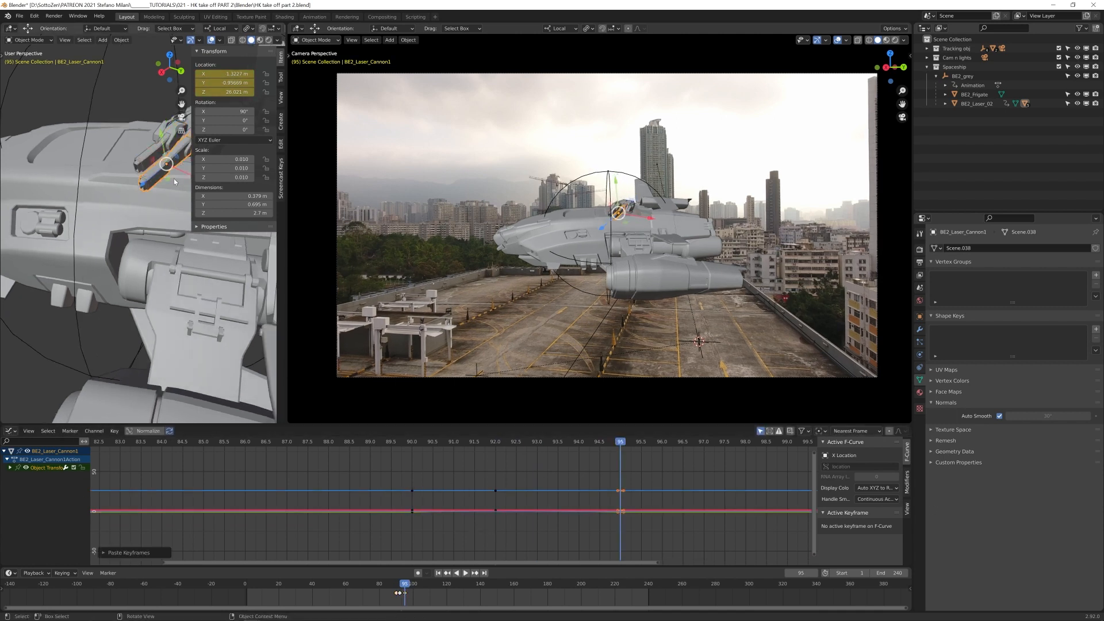
click(207, 444)
key(space)
scroll(242, 454, down, 15)
click(256, 446)
key(space)
shift+click(164, 158)
click(547, 442)
Step: At frame 100, rotate the BE2_Laser_02 turret, insert a Rotation keyframe and play the turret animation
click(135, 185)
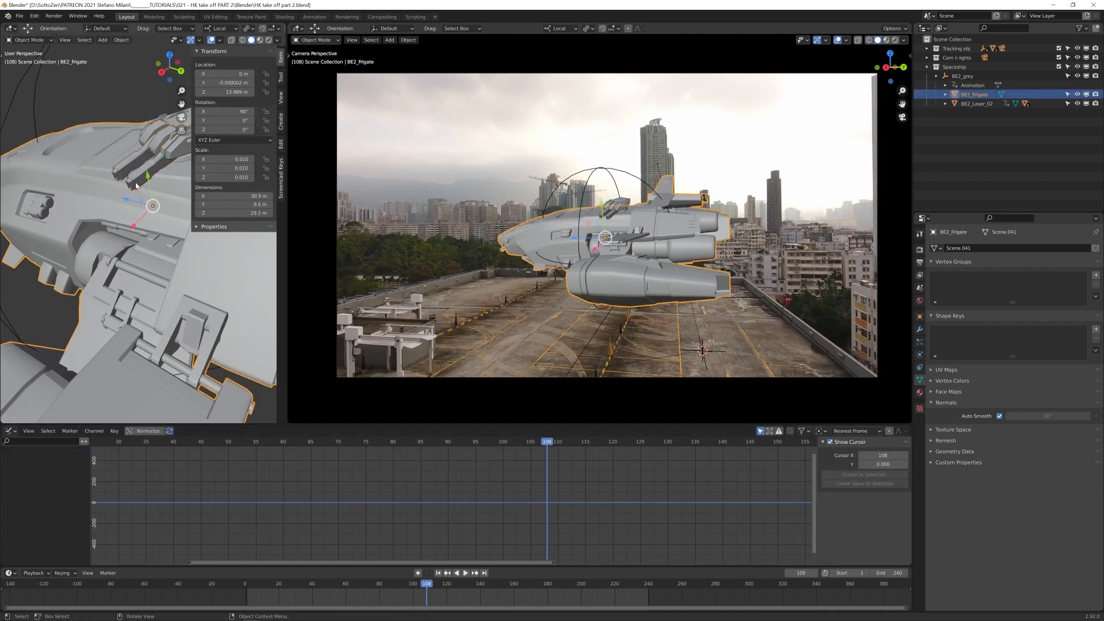
click(134, 180)
click(503, 442)
key(space)
click(175, 141)
key(r)
key(i)
click(196, 443)
key(space)
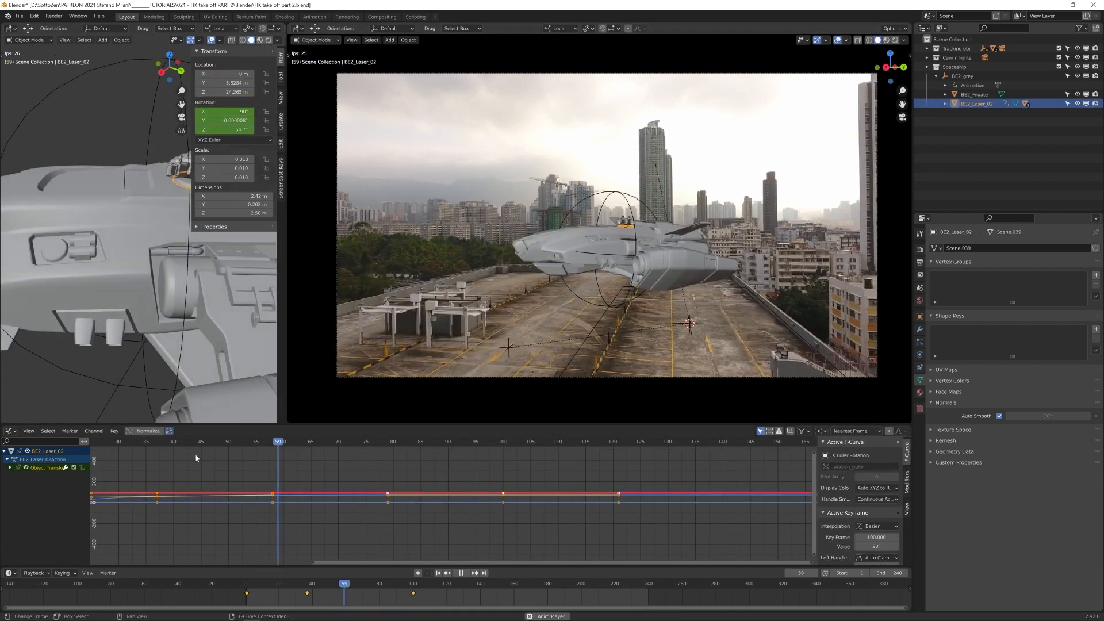
Step: Readjust the turret's rotation at frame 100, update its keyframe, and add another Rotation keyframe at frame 110
click(502, 442)
key(r)
key(i)
key(space)
click(558, 442)
key(i)
Step: At frame 120, rotate BE2_Laser_02 about its local Y axis, insert a Rotation keyframe and play the result
click(612, 442)
key(r)
key(y)
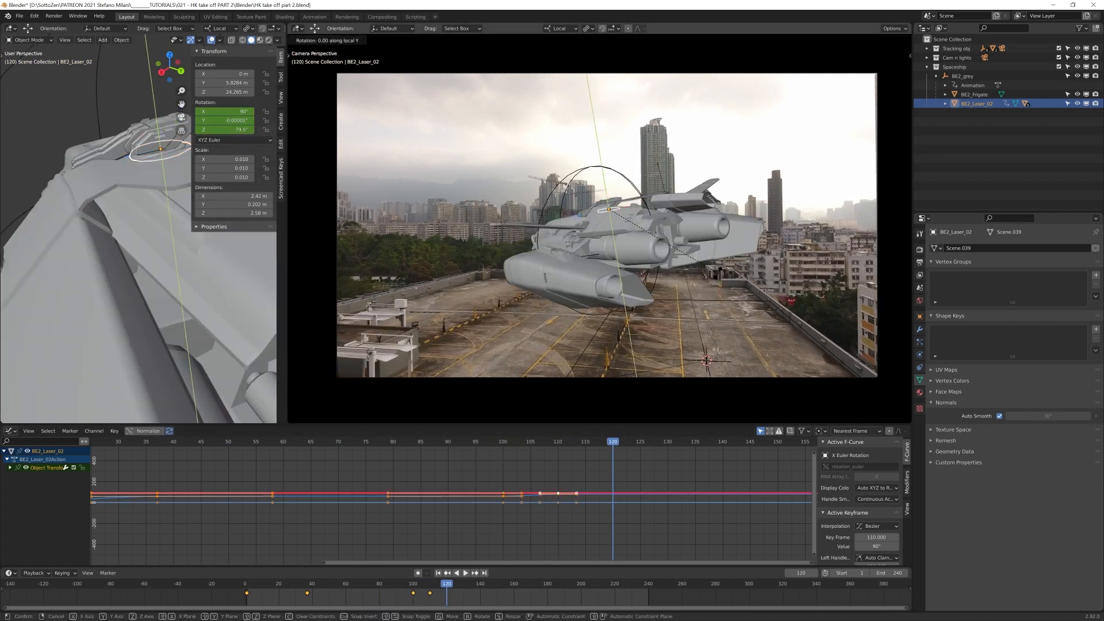
key(i)
click(328, 443)
key(space)
key(space)
Step: Move the turret's frame 120 keyframes to frame 126 and play back the slower turn
drag(595, 480, 632, 517)
key(g)
click(585, 443)
key(space)
key(space)
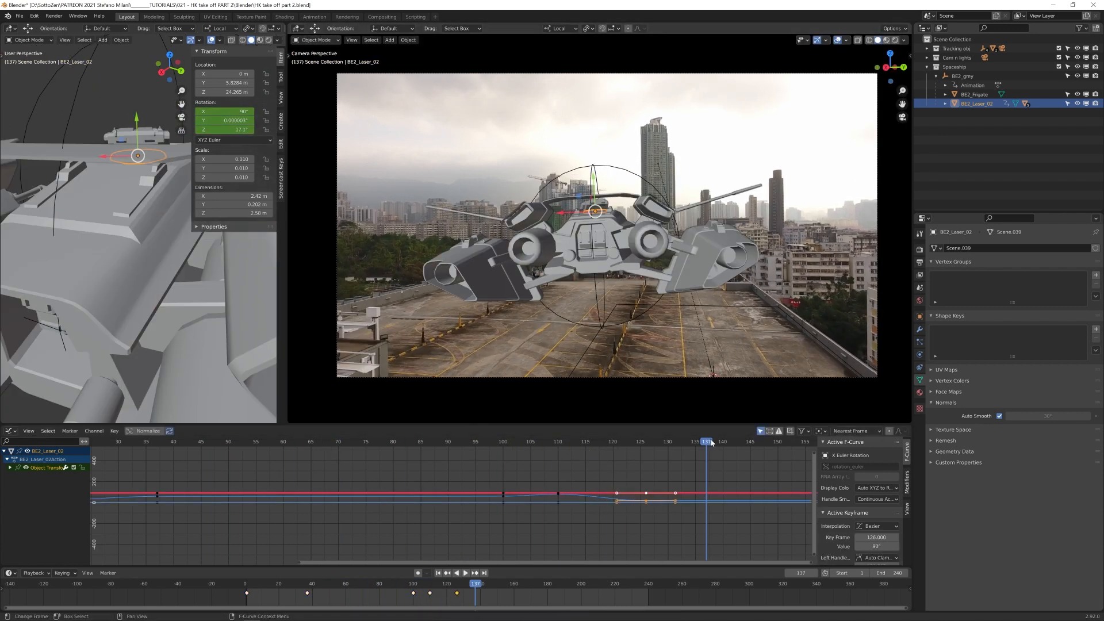
Step: At frame 140, align the turret's barrels with the hull from the top view, insert a Rotation keyframe and play the animation
drag(711, 442, 723, 443)
key(KP_7)
key(KP_Decimal)
scroll(169, 297, down, 4)
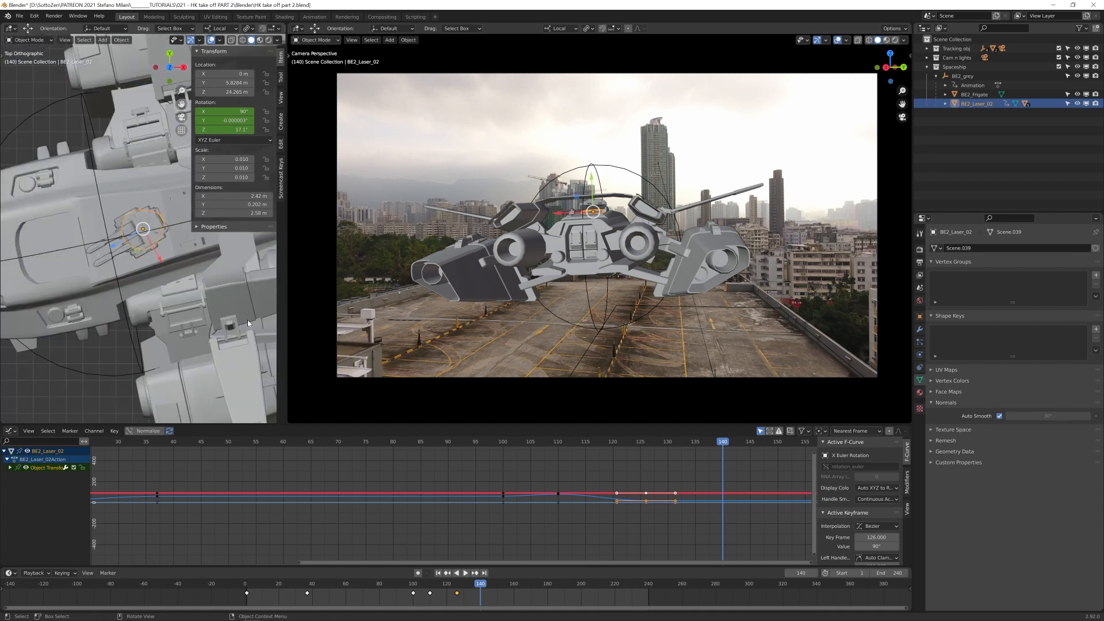
key(r)
click(226, 357)
key(i)
click(227, 359)
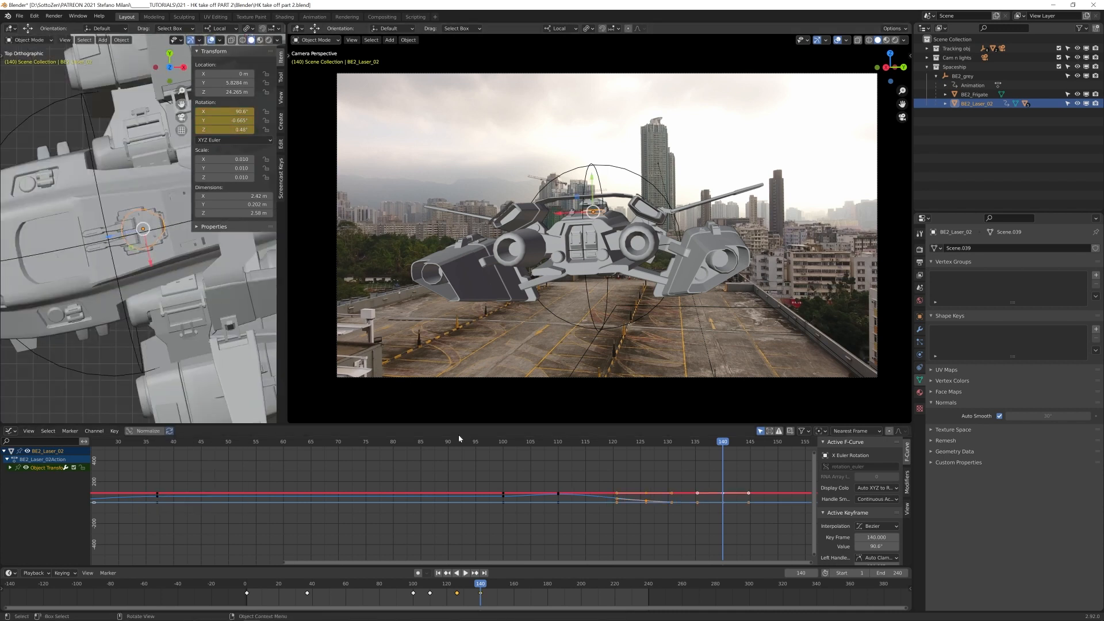
key(space)
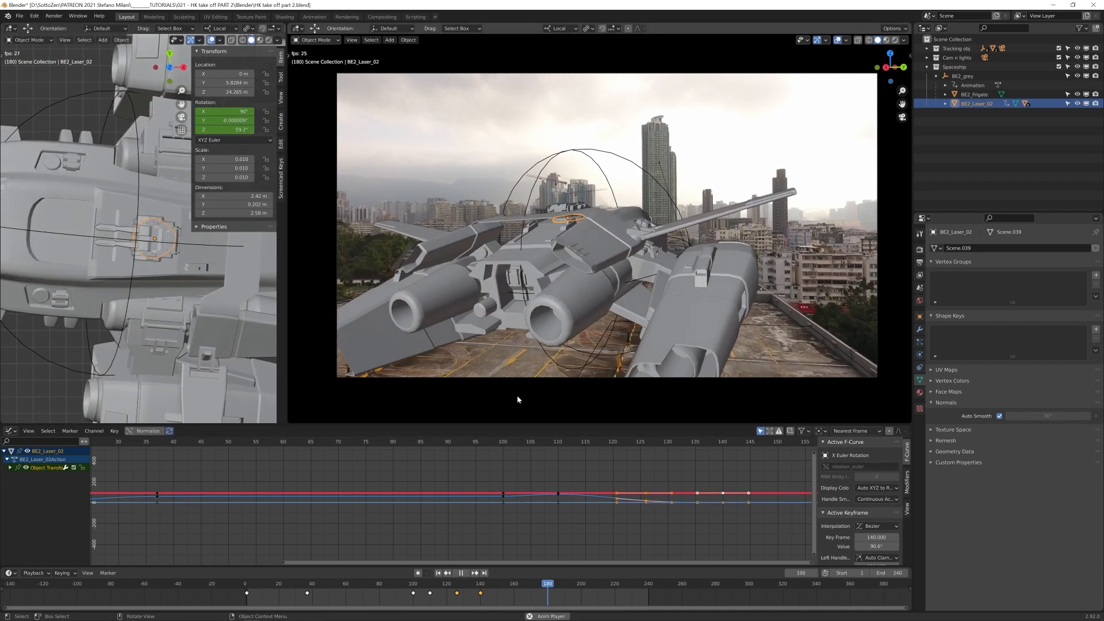
key(space)
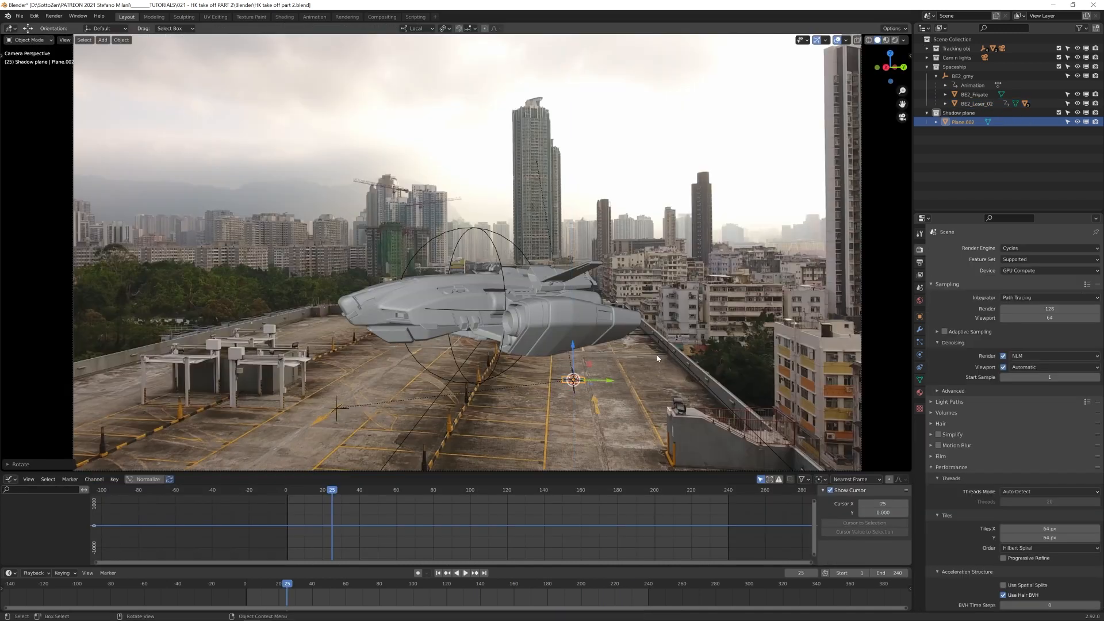
Step: Scale up Plane.002 and pull its near and far edges along local X to cover the rooftop's length
key(s)
click(602, 369)
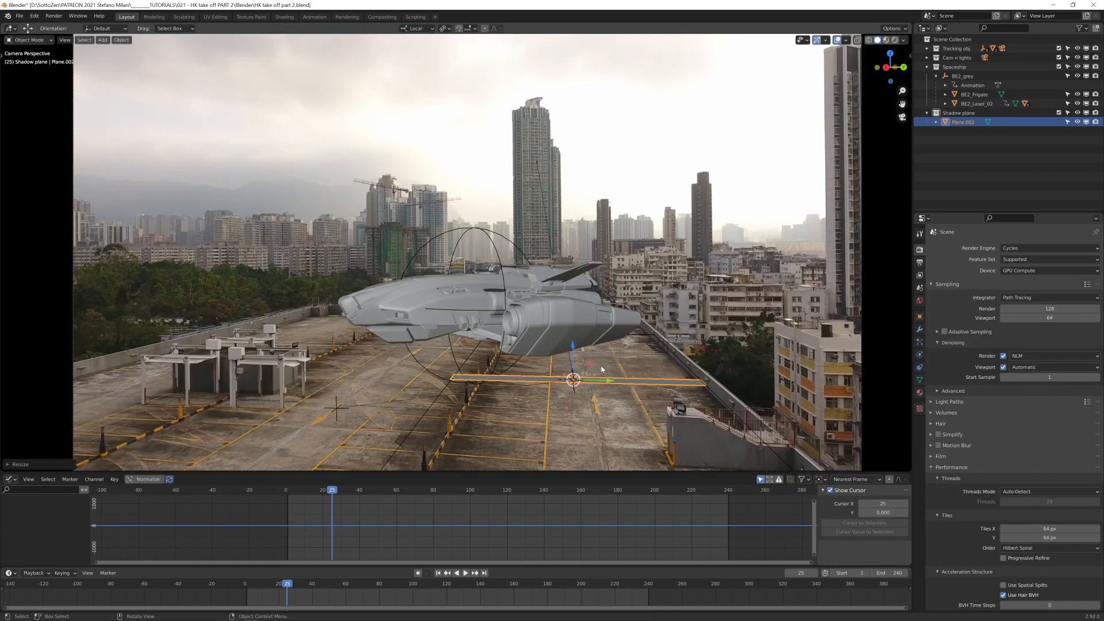
key(Tab)
key(g)
key(x)
click(648, 417)
click(644, 378)
key(g)
key(x)
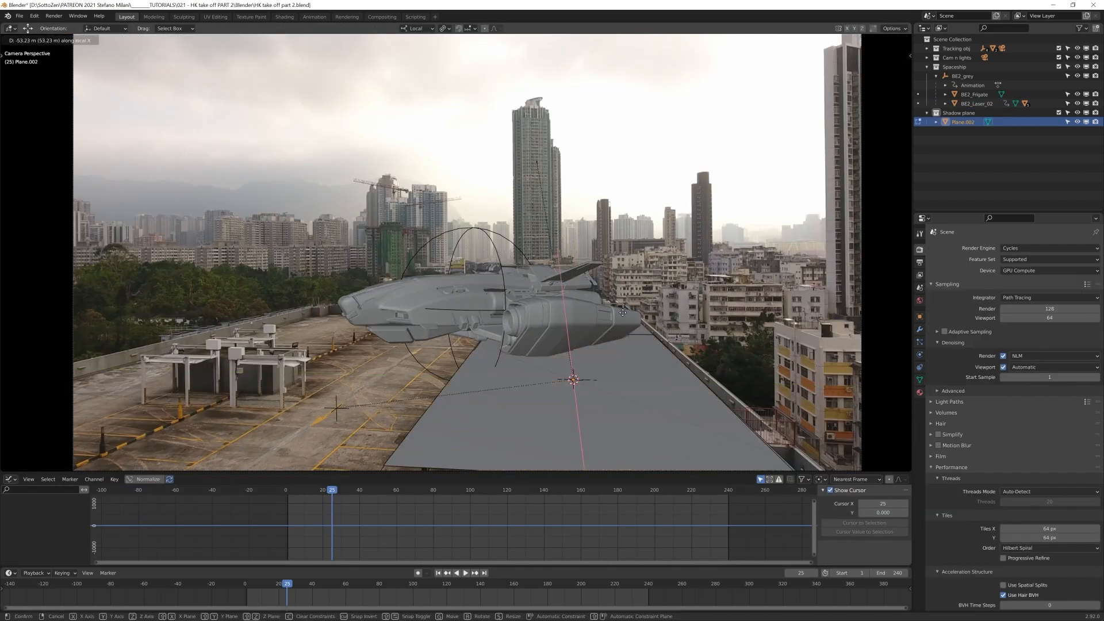
click(638, 334)
Step: Exclude the Spaceship collection from the view layer and fit the shadow plane's side and near edges to the rooftop borders
click(449, 384)
drag(508, 342, 248, 344)
click(1058, 66)
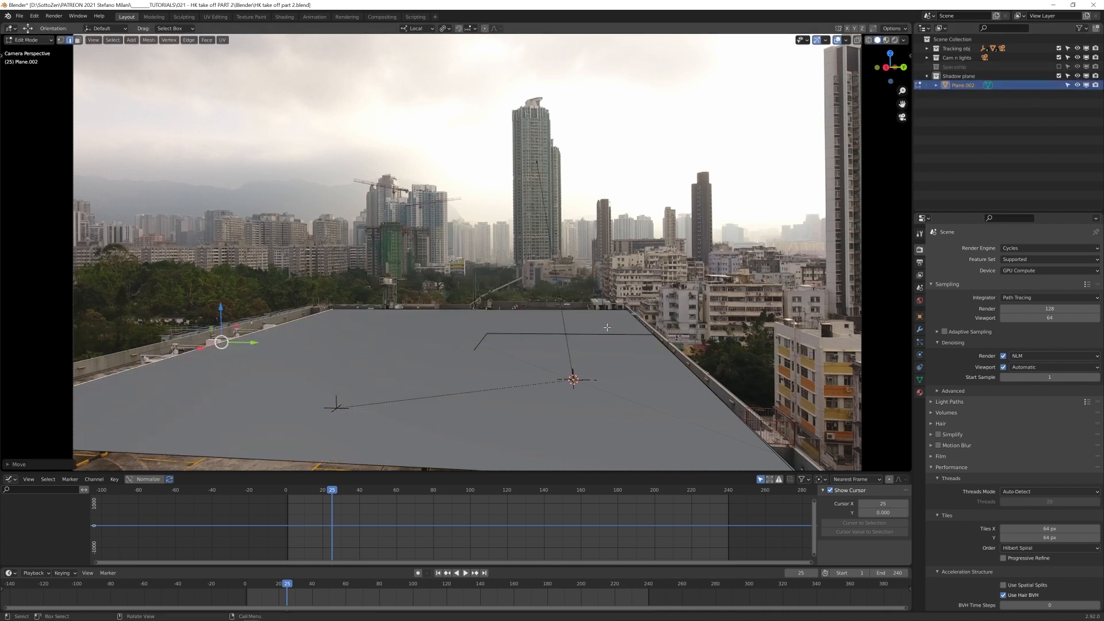
drag(664, 309, 658, 310)
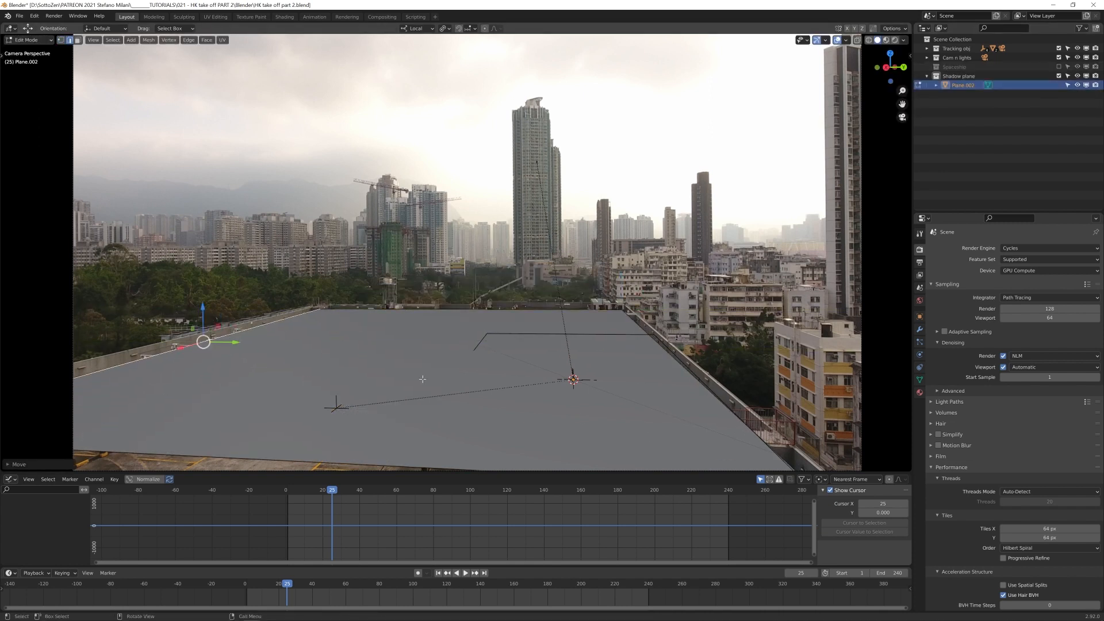
key(g)
key(x)
click(374, 459)
Step: Extrude the shadow plane's border edges upward along Z to form low walls matching the rooftop parapet
click(648, 336)
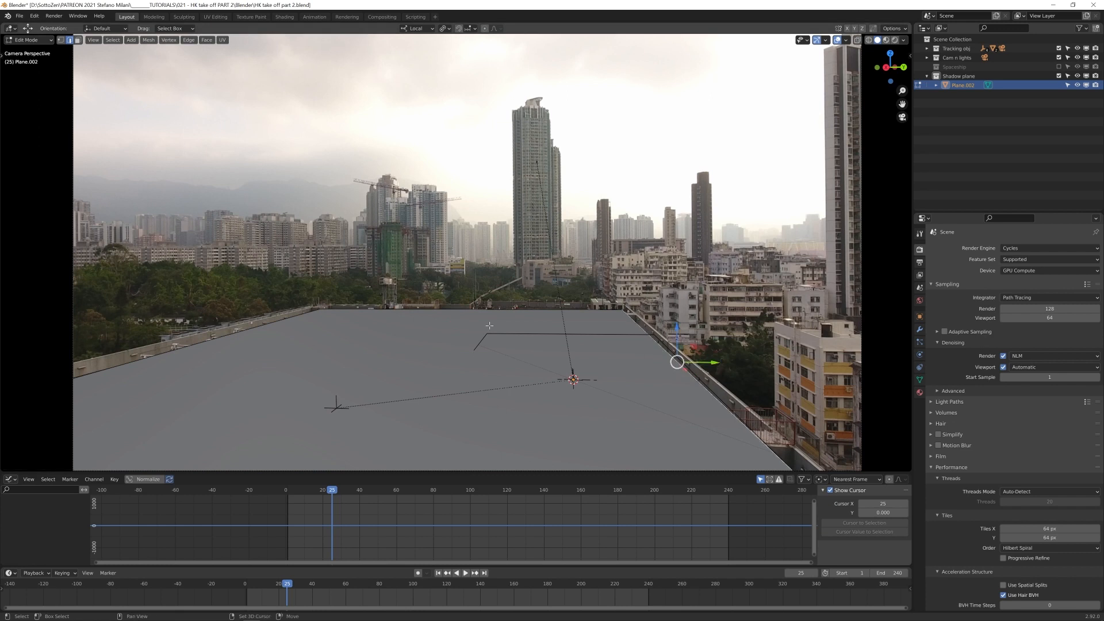
key(g)
key(z)
click(592, 372)
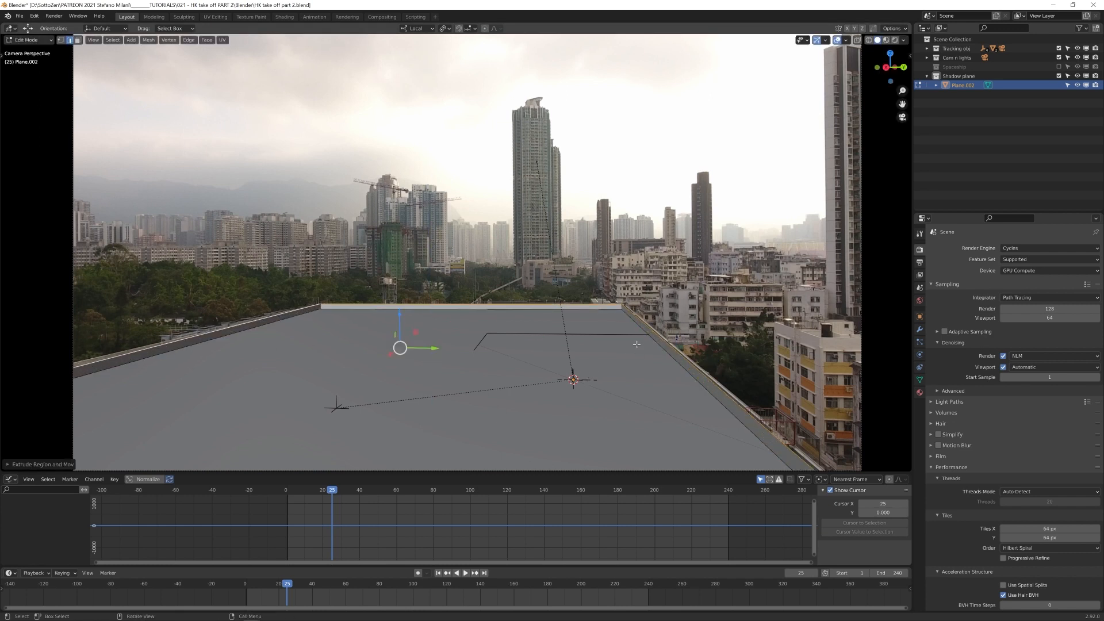
Step: Make Plane.002 a Shadow Catcher and set its viewport display to Wire
key(Tab)
click(920, 316)
click(999, 500)
scroll(1000, 502, down, 6)
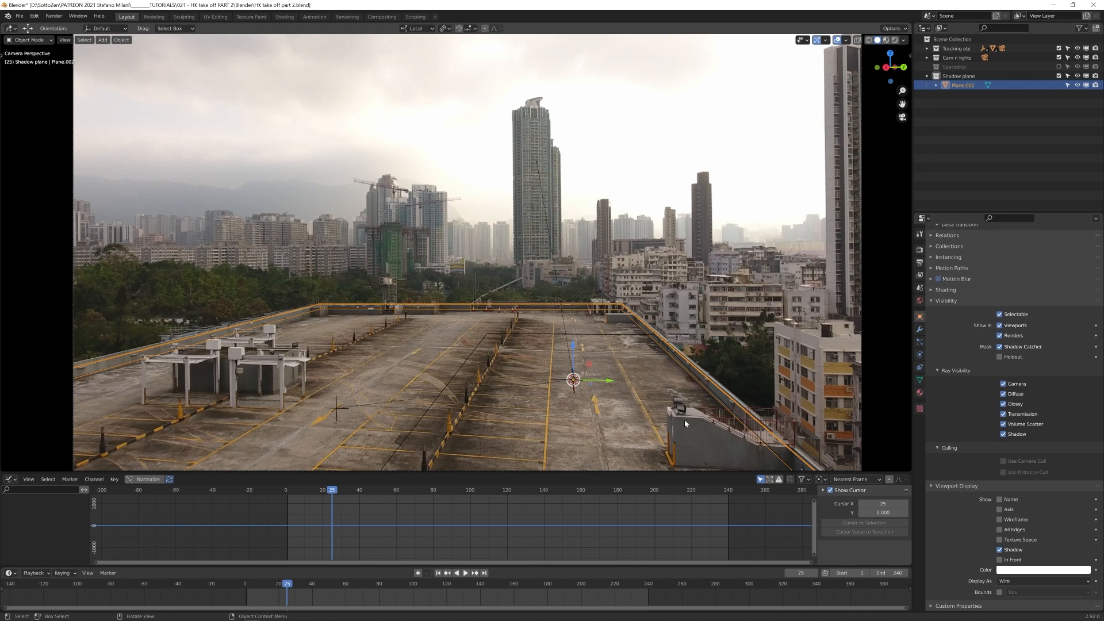
Step: At frame 200, move the far wall face of Plane.002 along local X to match the rooftop's far parapet
drag(686, 490, 654, 522)
key(Tab)
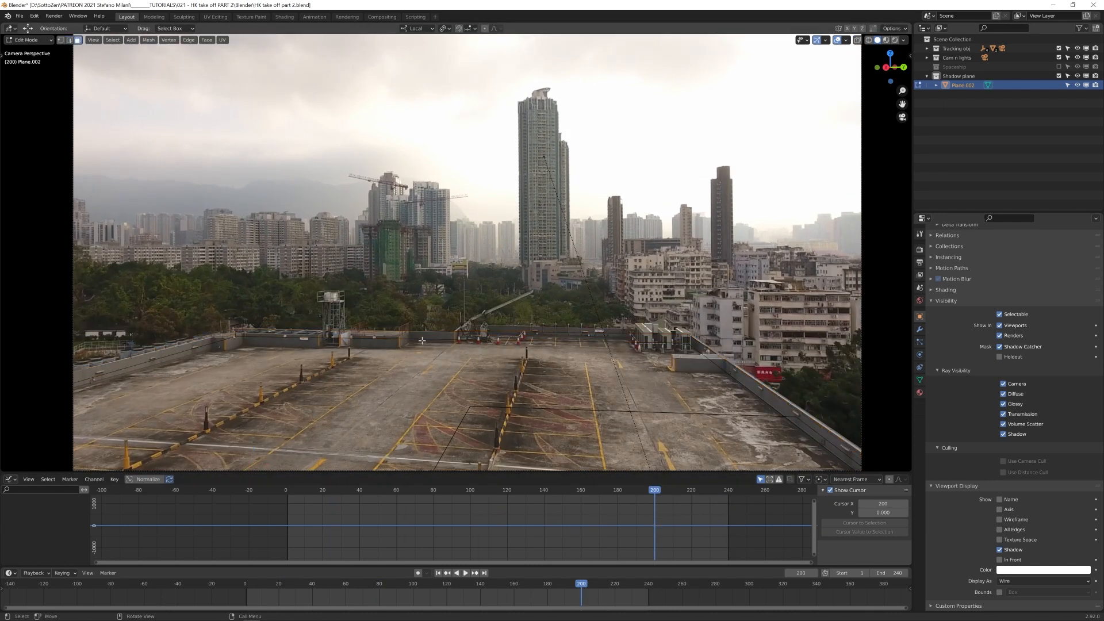
click(422, 340)
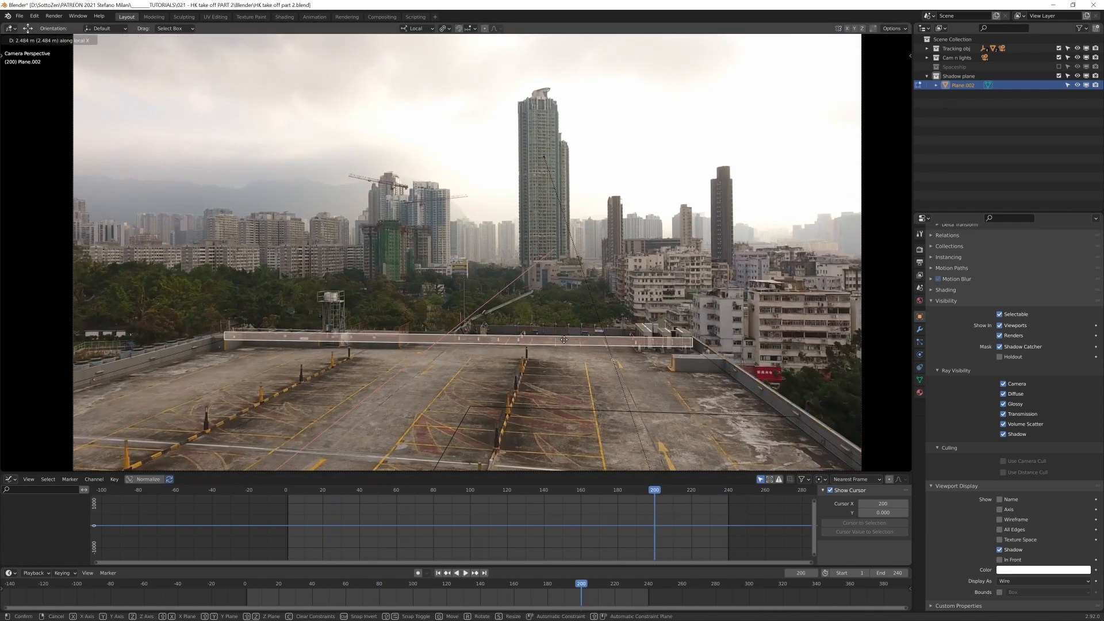
key(e)
click(509, 346)
Step: Add a lengthwise loop cut to Plane.002 where the rooftop's far parapet steps back
key(ctrl+r)
click(512, 348)
click(416, 348)
key(KP_0)
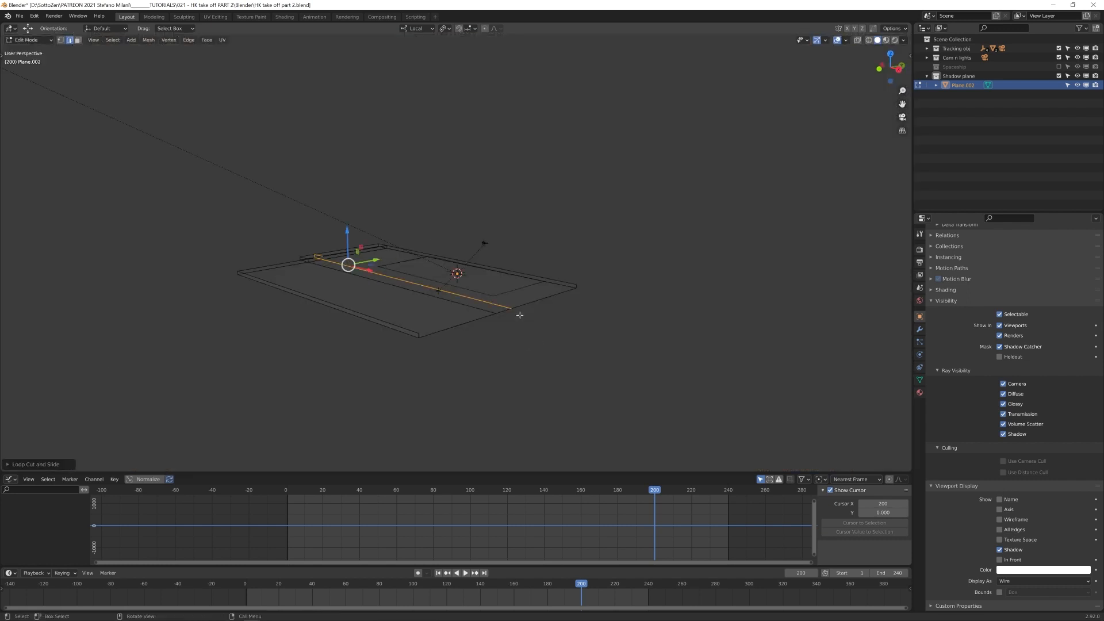
Step: Extrude the far wall section beside the new loop cut and delete the unneeded wall faces
middle_drag(520, 315, 610, 322)
scroll(485, 323, up, 3)
key(3)
click(478, 334)
shift+click(512, 372)
key(x)
click(510, 369)
click(464, 362)
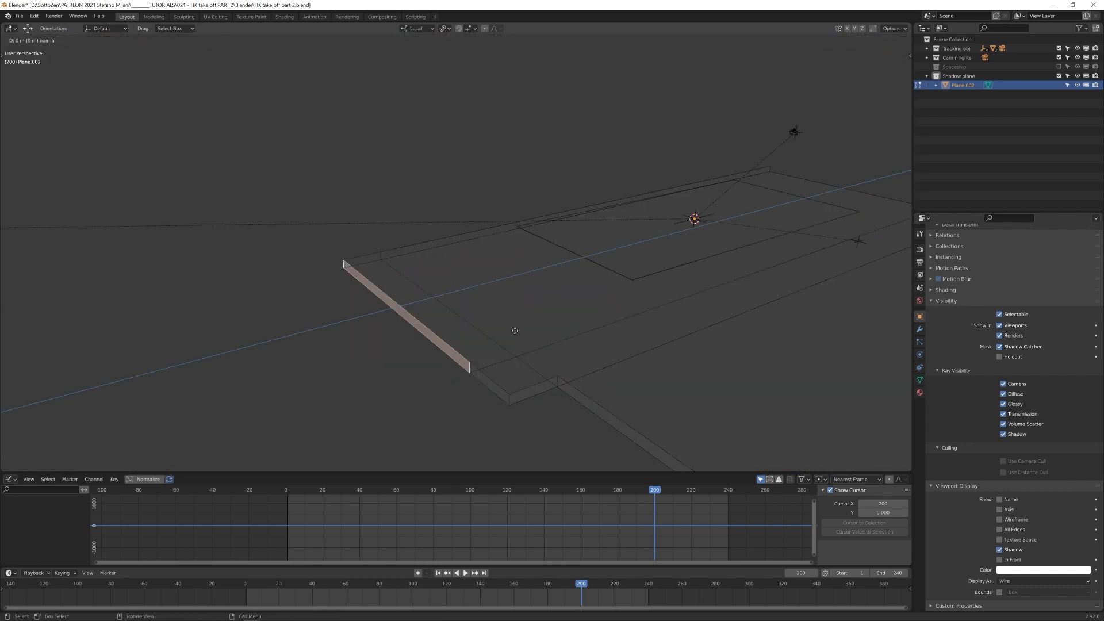
click(442, 349)
click(371, 322)
key(x)
click(371, 322)
Step: Move the remaining far wall section along X onto the recessed parapet and return to Object Mode
key(KP_0)
click(603, 330)
key(g)
key(x)
click(711, 338)
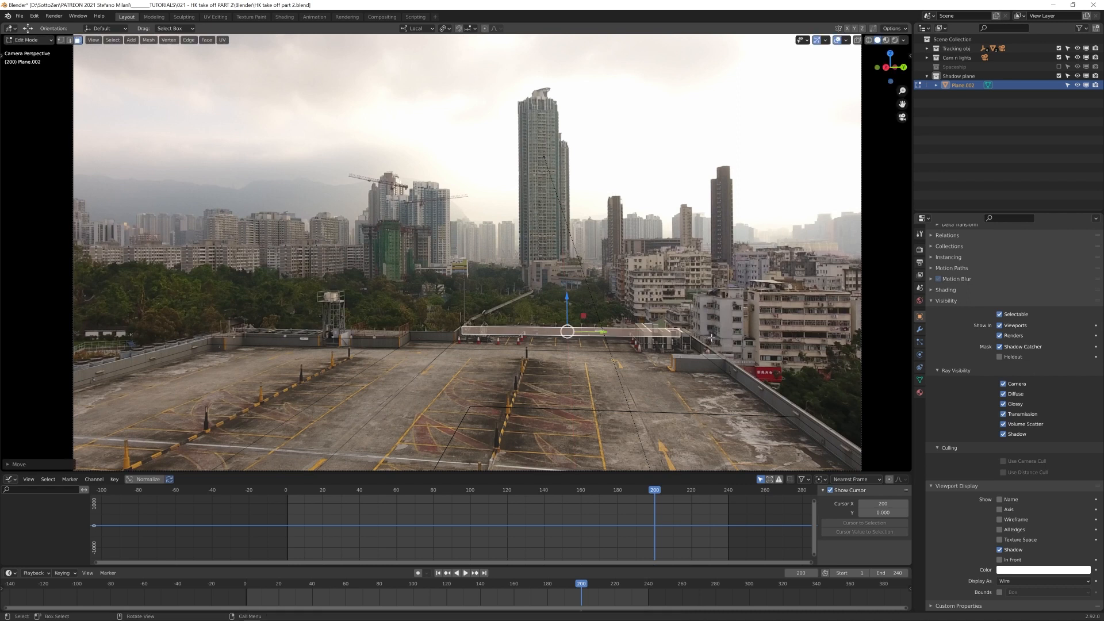
key(ctrl+Tab)
click(531, 359)
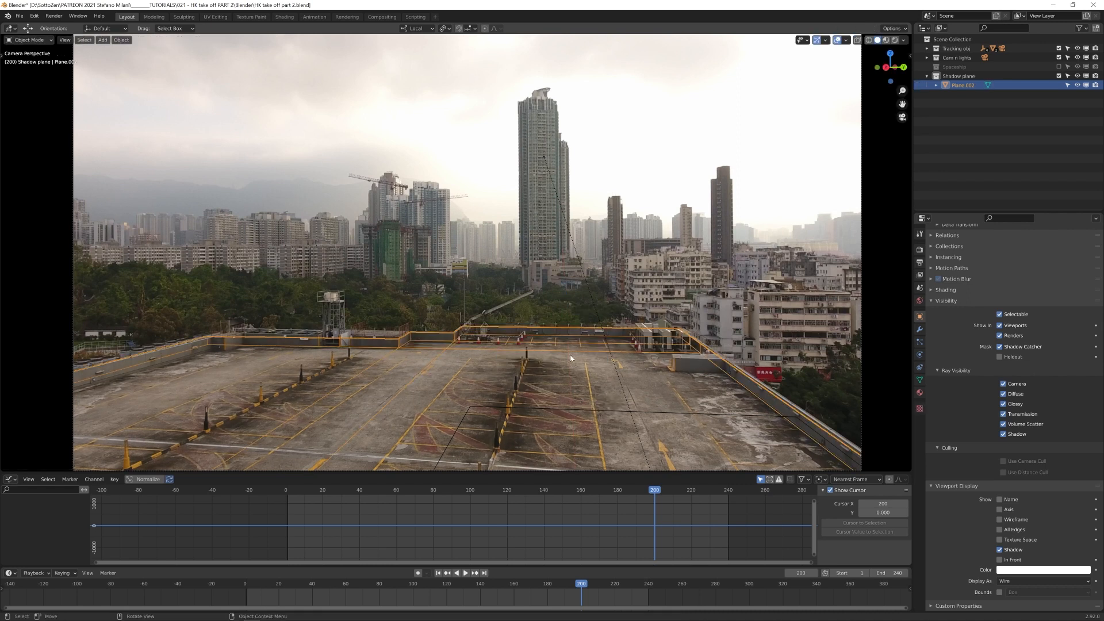
click(1024, 580)
click(1021, 549)
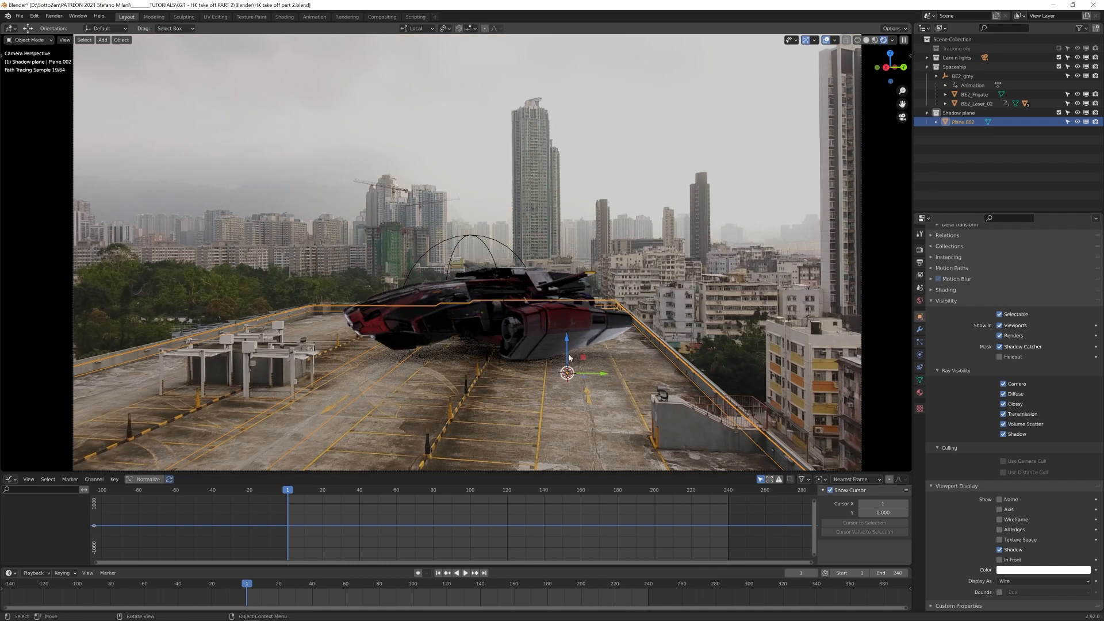
scroll(947, 349, down, 5)
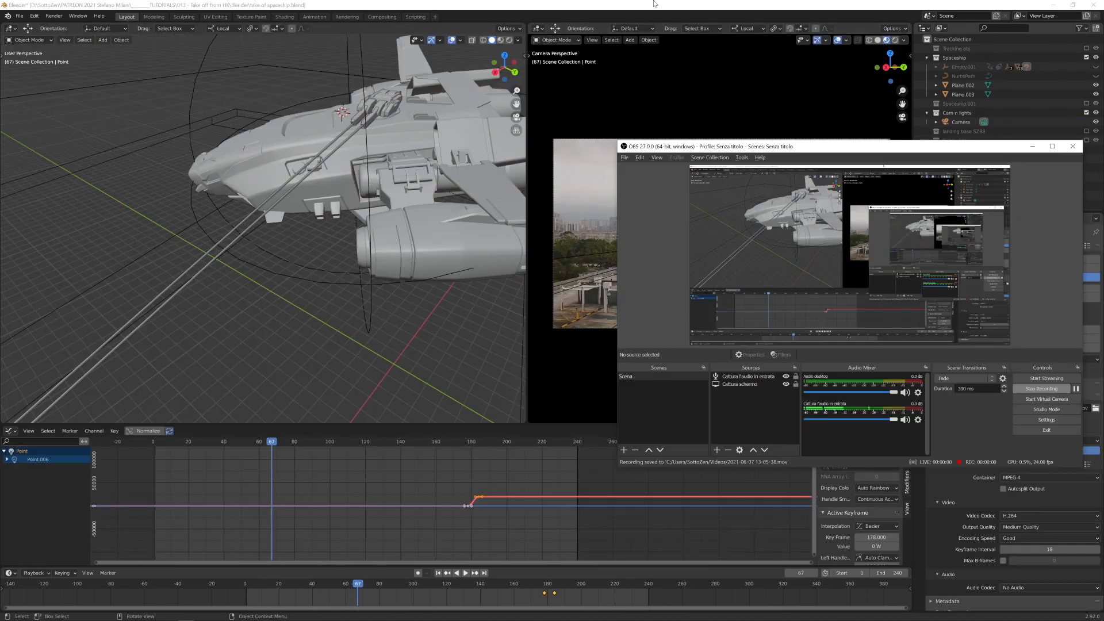
Step: Switch to the finished takeoff scene and inspect the two laser beams at the spaceship's turret, selecting each one
click(632, 4)
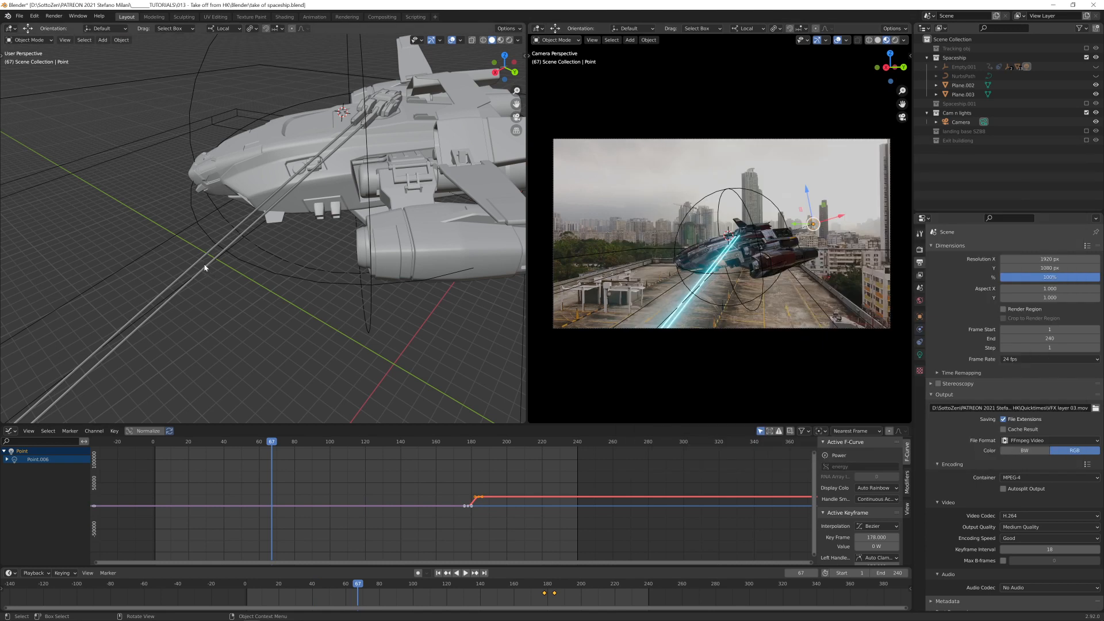
click(343, 140)
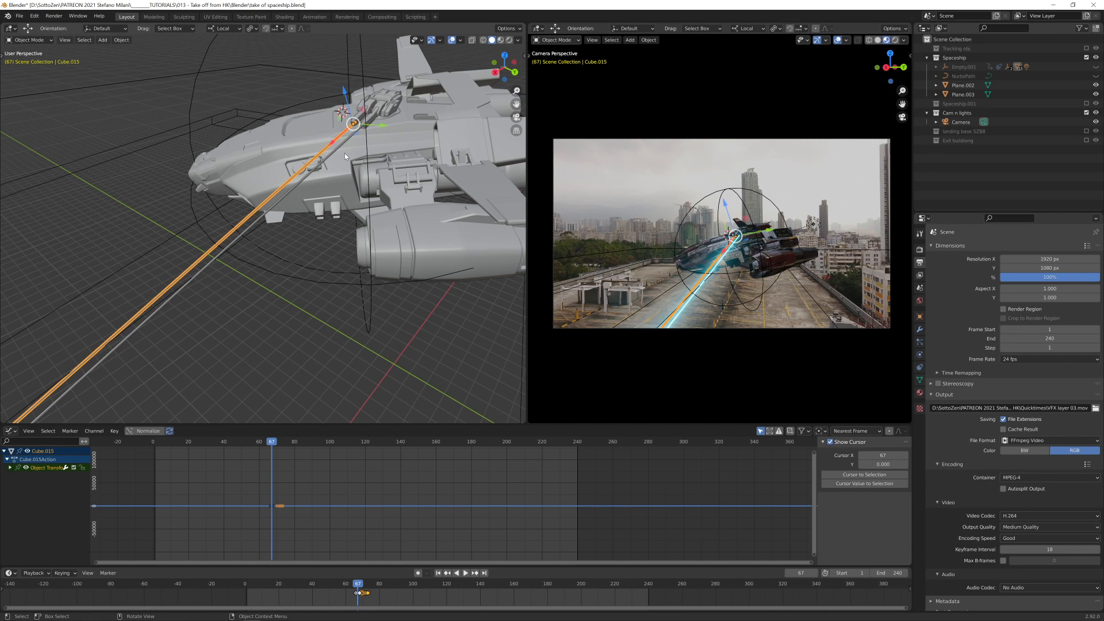
scroll(345, 154, up, 2)
shift+middle_drag(357, 167, 276, 273)
scroll(279, 270, up, 2)
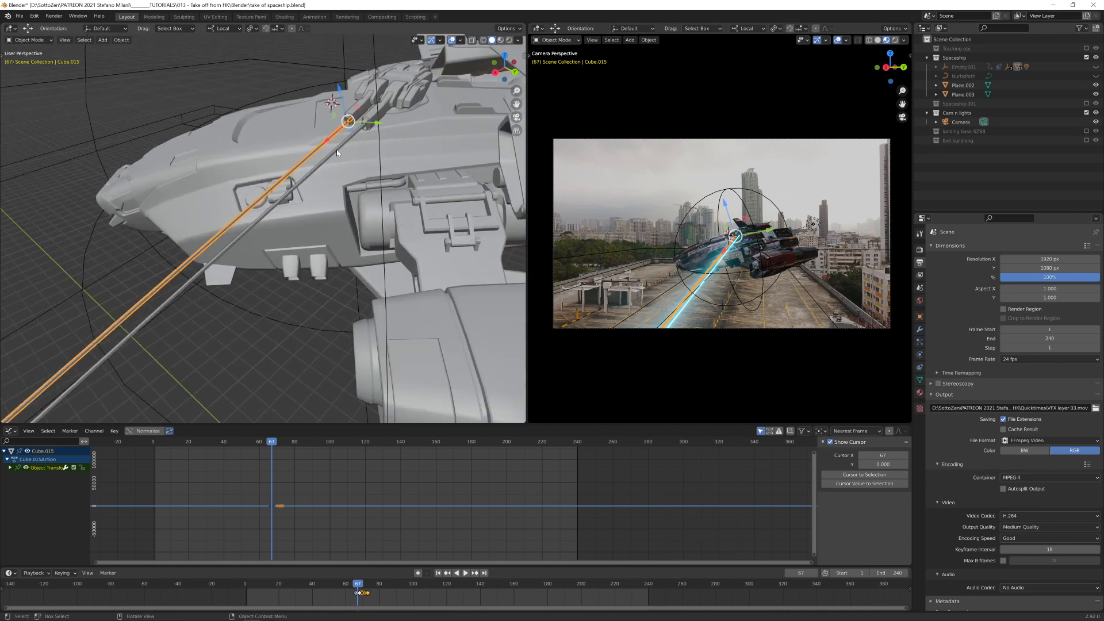
middle_drag(346, 144, 313, 167)
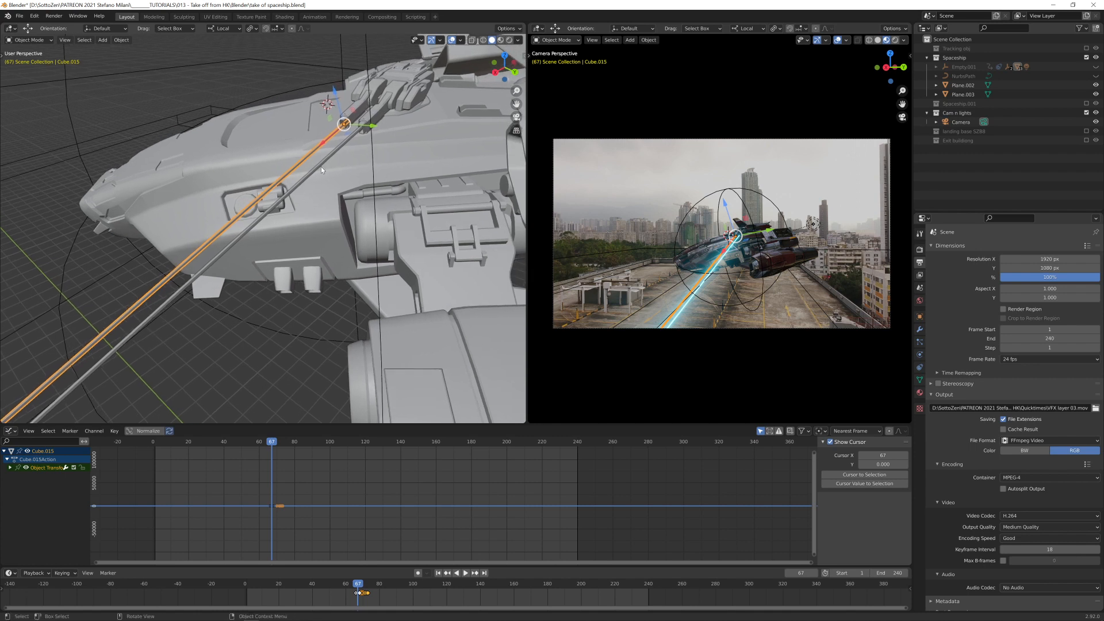
click(321, 166)
click(309, 159)
click(328, 161)
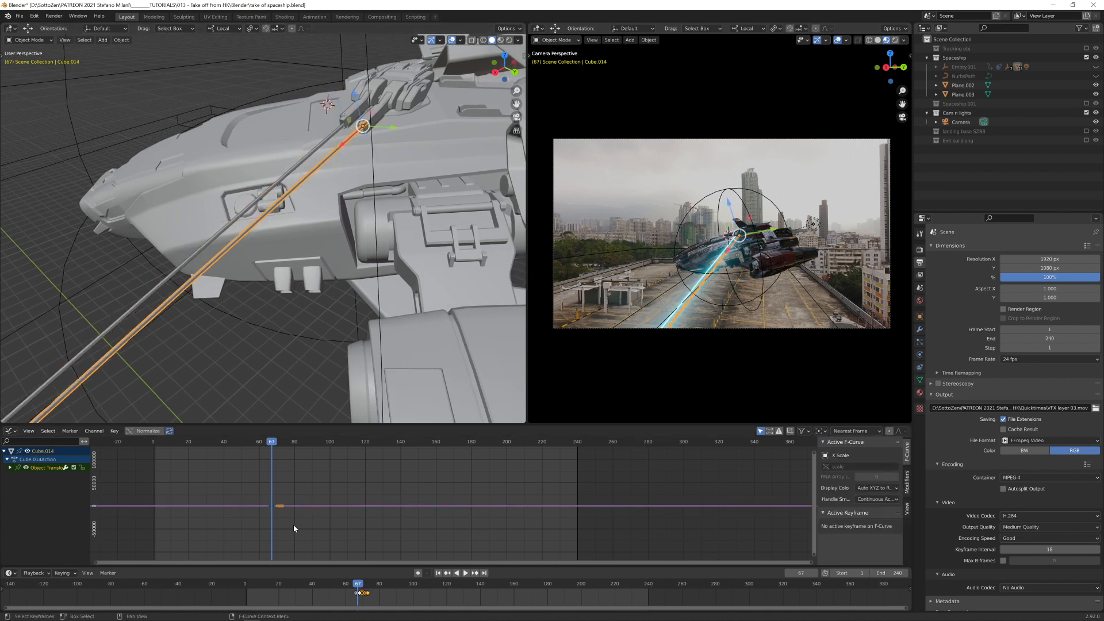
Step: Examine the scale curves of laser beam Cube.014 and play the animation through its two flashes
key(Home)
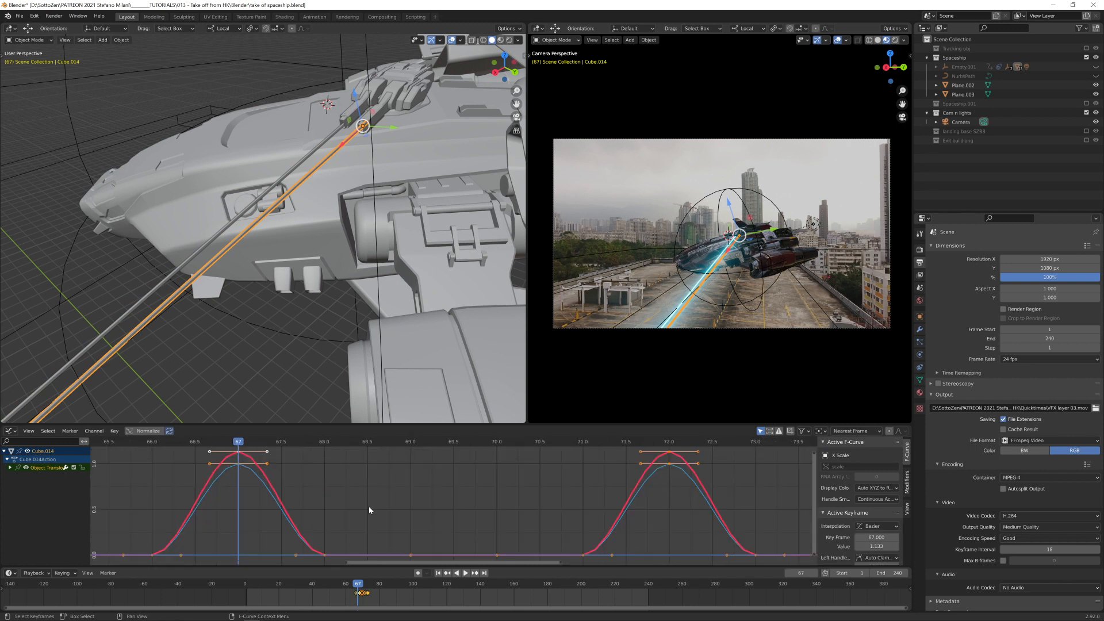
scroll(385, 491, down, 4)
drag(355, 438, 313, 445)
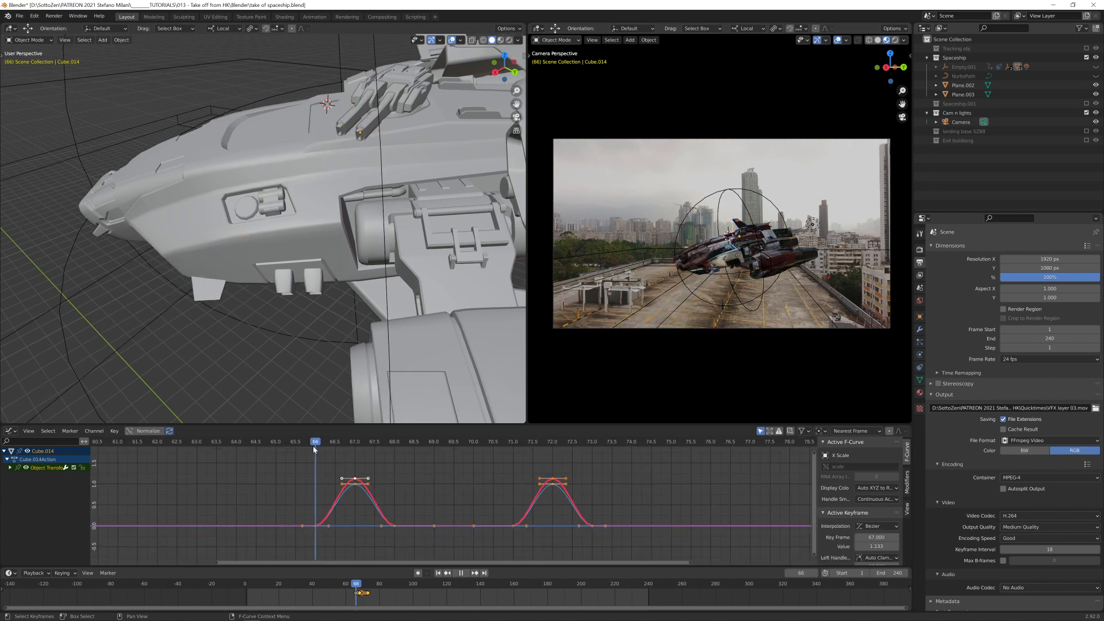
click(10, 468)
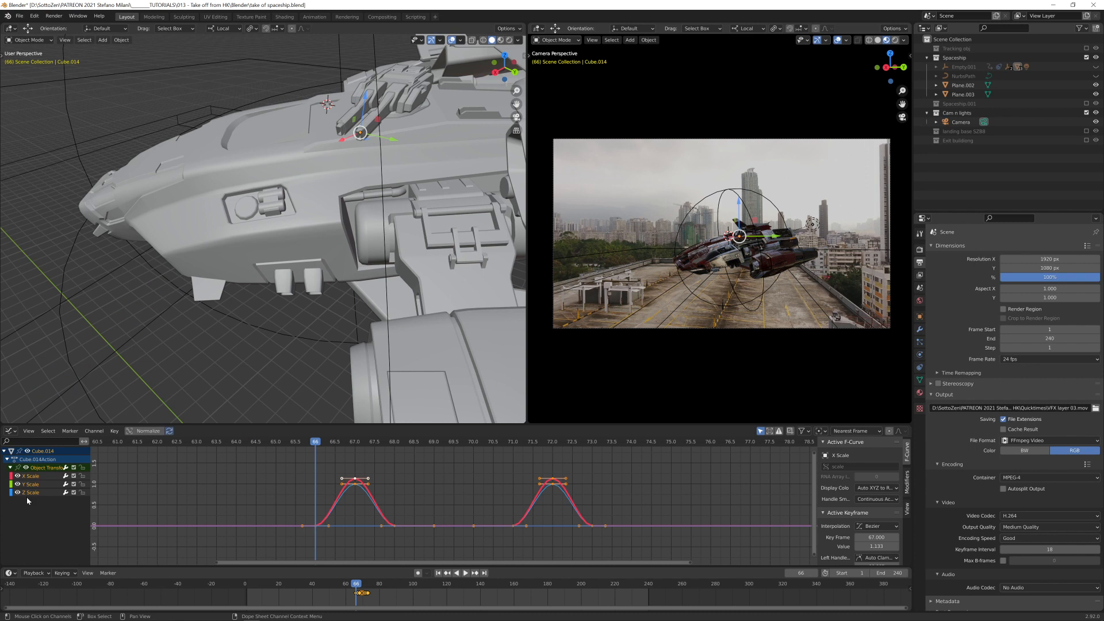
key(space)
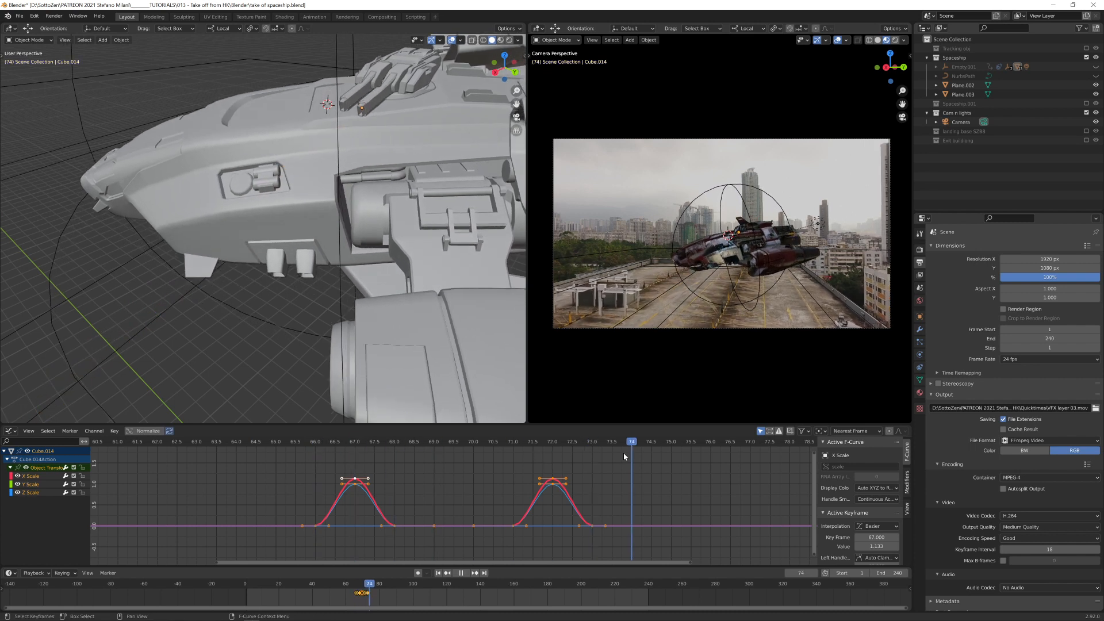
key(space)
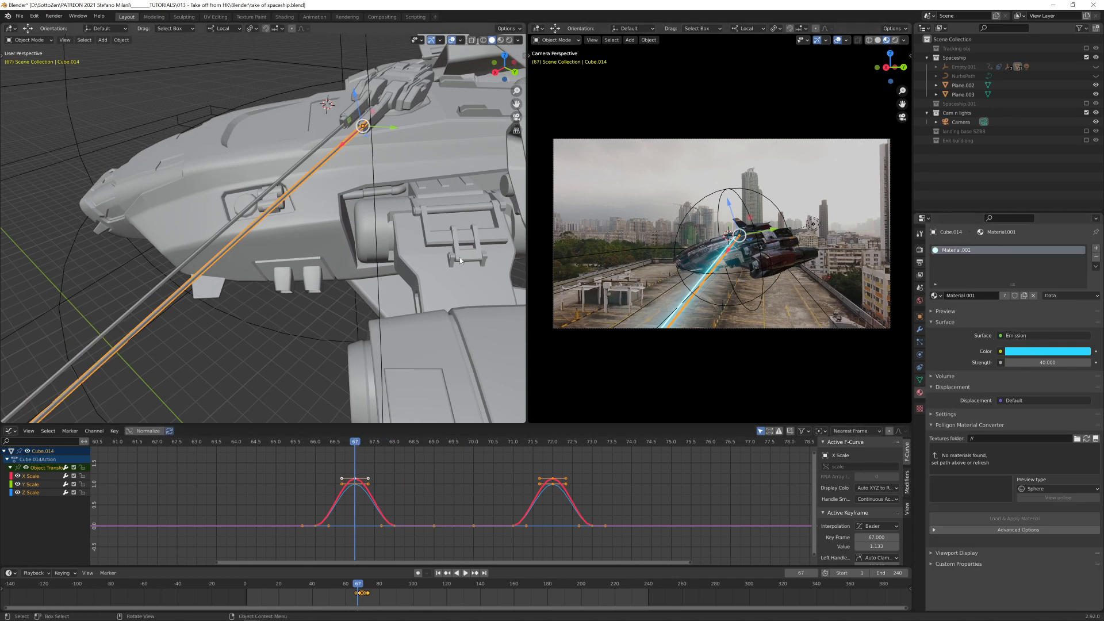
Step: Preview the laser beams' light on the spaceship in the rendered camera view at frame 67
key(z)
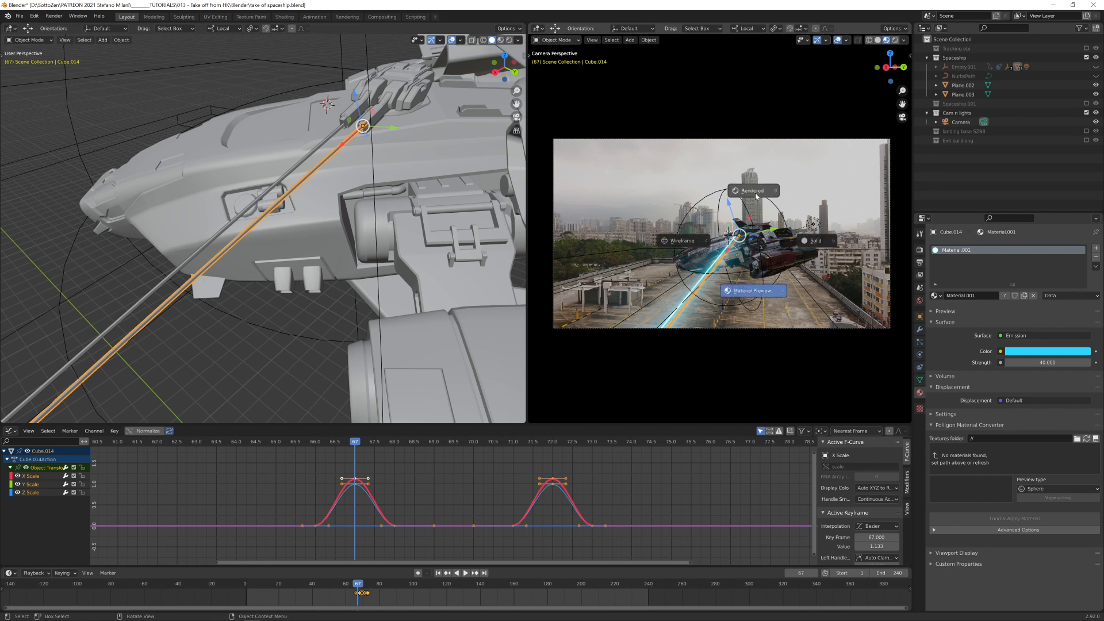
click(754, 191)
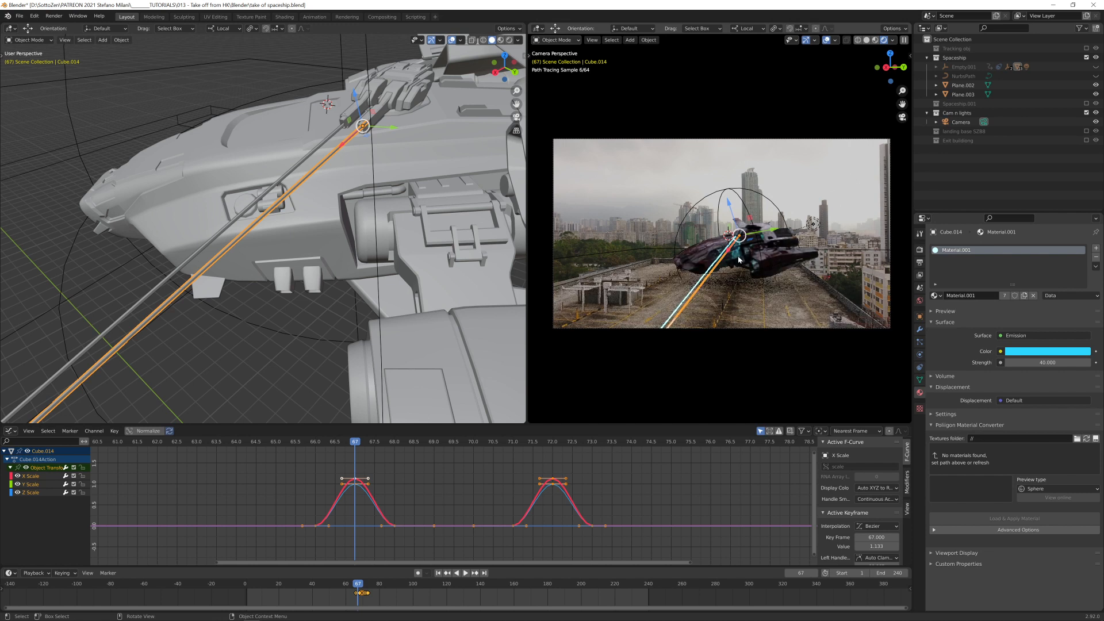
scroll(743, 260, up, 5)
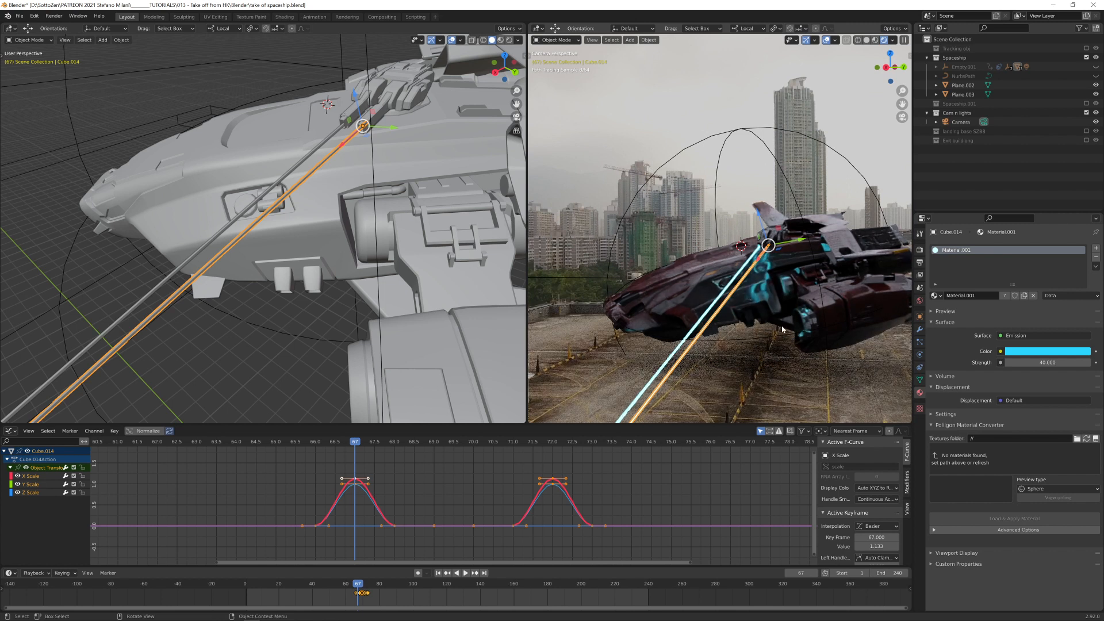
scroll(726, 260, down, 2)
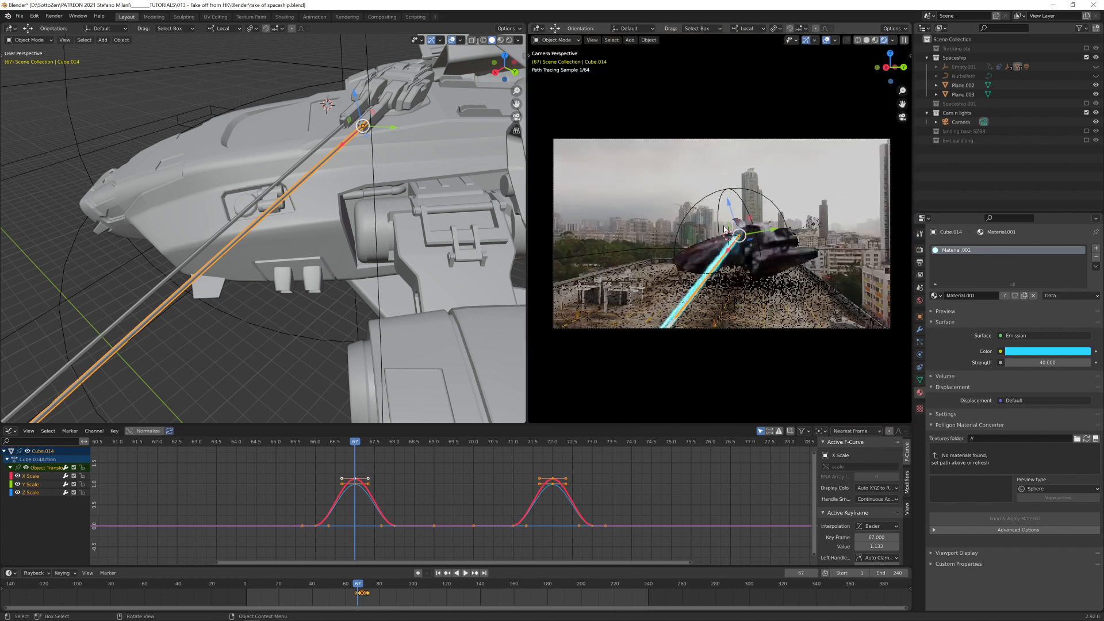
Step: Examine the Z Scale animation of the two emissive thruster spheres, scrubbing toward the burst
key(space)
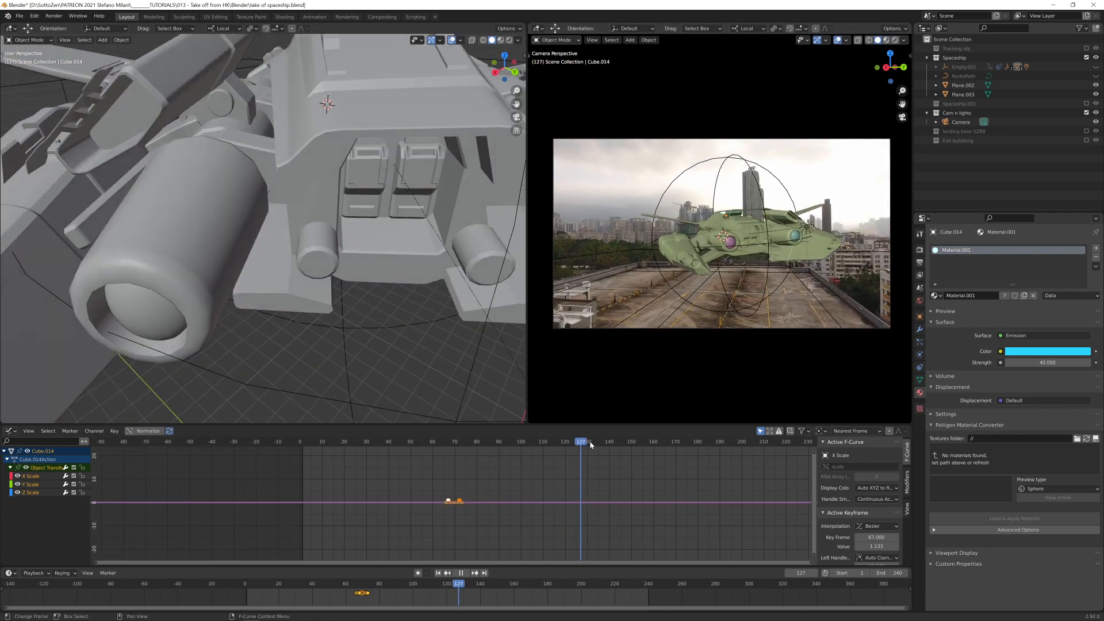
click(758, 238)
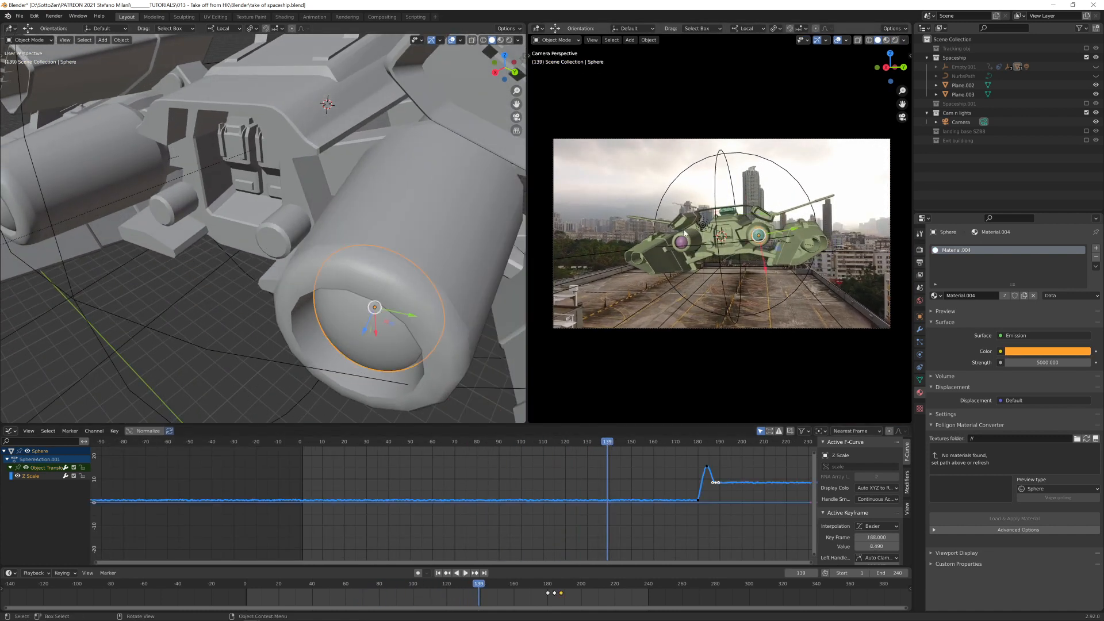
click(719, 237)
click(683, 246)
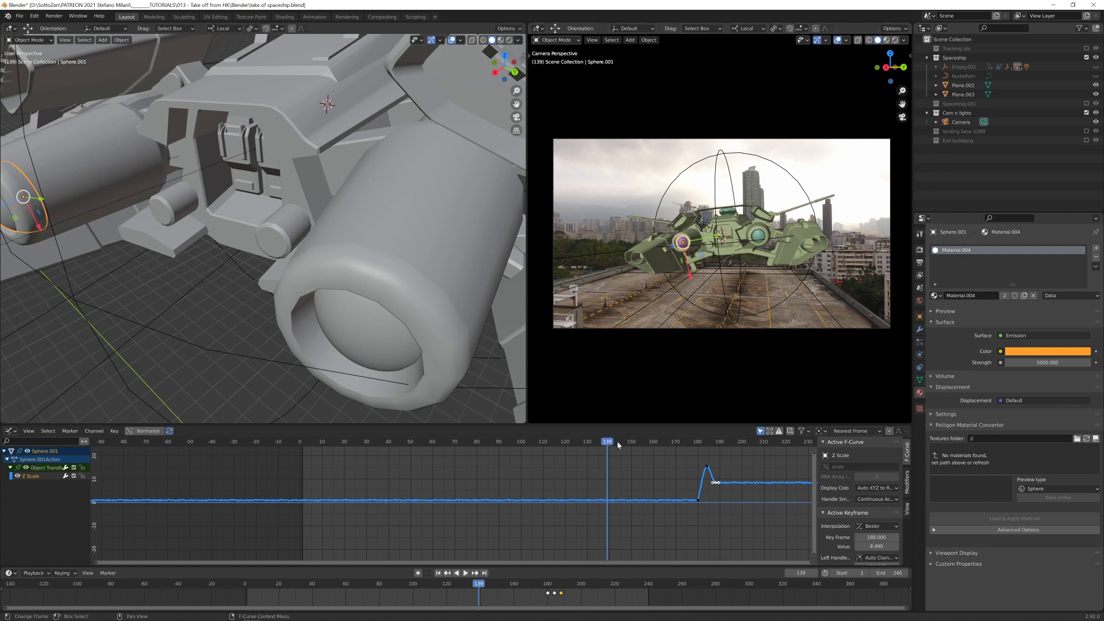
drag(616, 441, 706, 452)
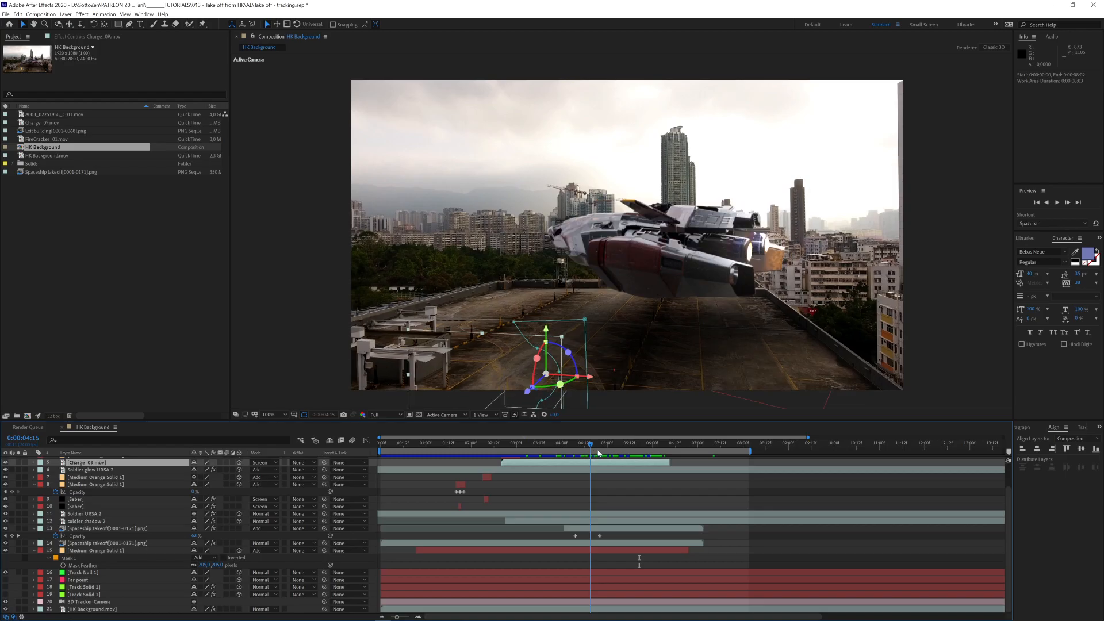
Step: In the After Effects composite, scrub to 0:00:05:14 and toggle the upper Spaceship takeoff layer to compare the engine glow
drag(599, 450, 635, 448)
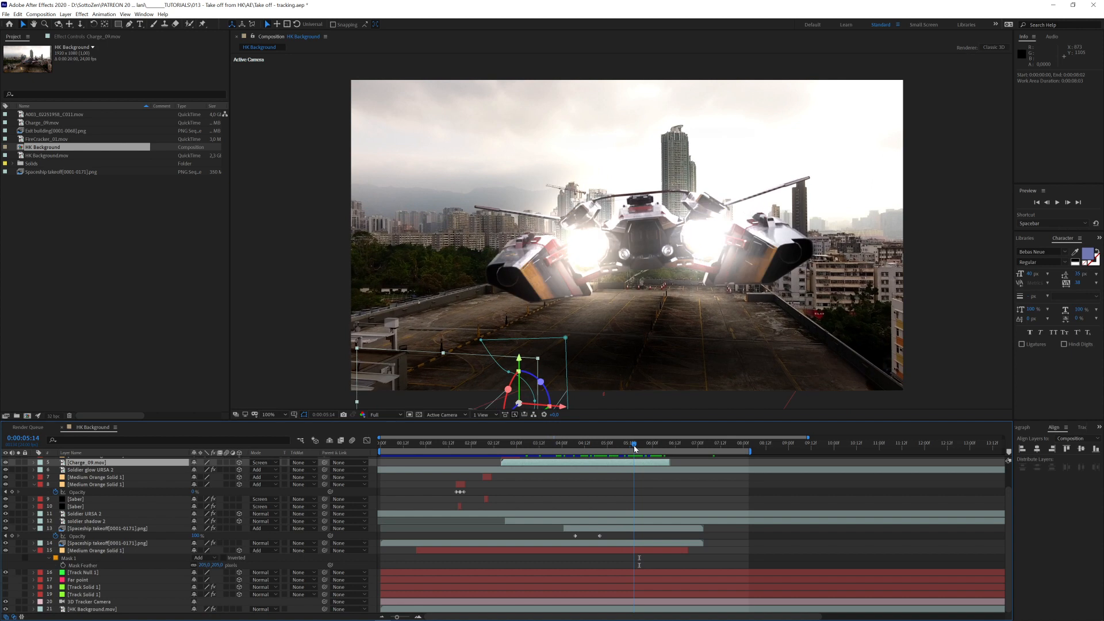
click(5, 528)
click(6, 528)
click(6, 528)
click(6, 528)
click(17, 528)
key(m)
click(17, 528)
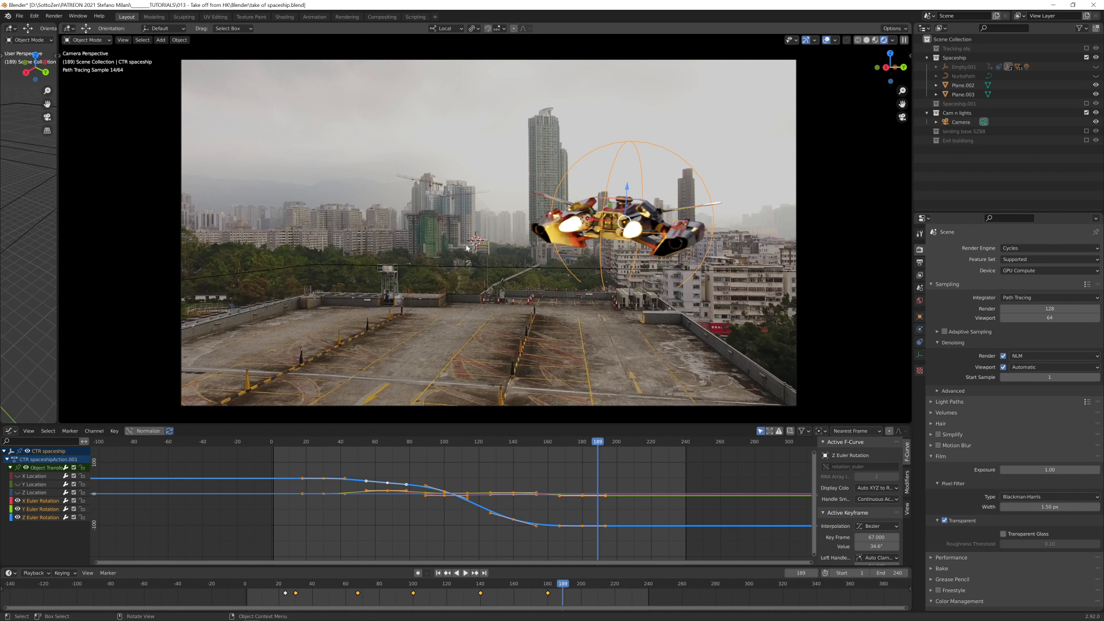
Step: Back in the Blender takeoff scene, review the world HDRI, transparent film and color management settings, scrubbing the ship's flyaway
click(919, 300)
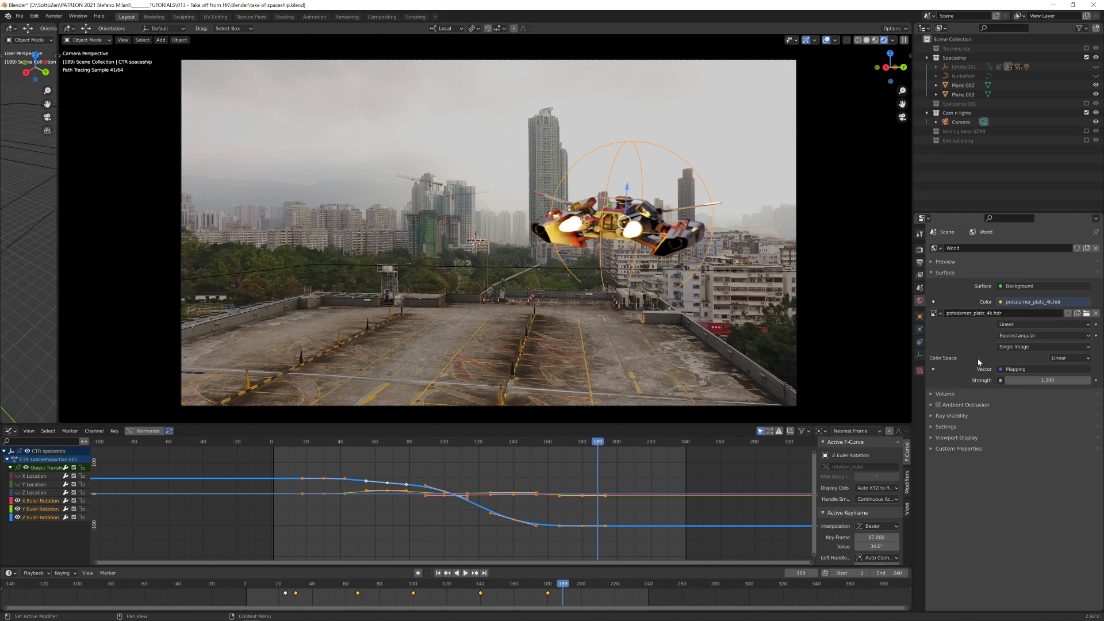
click(919, 249)
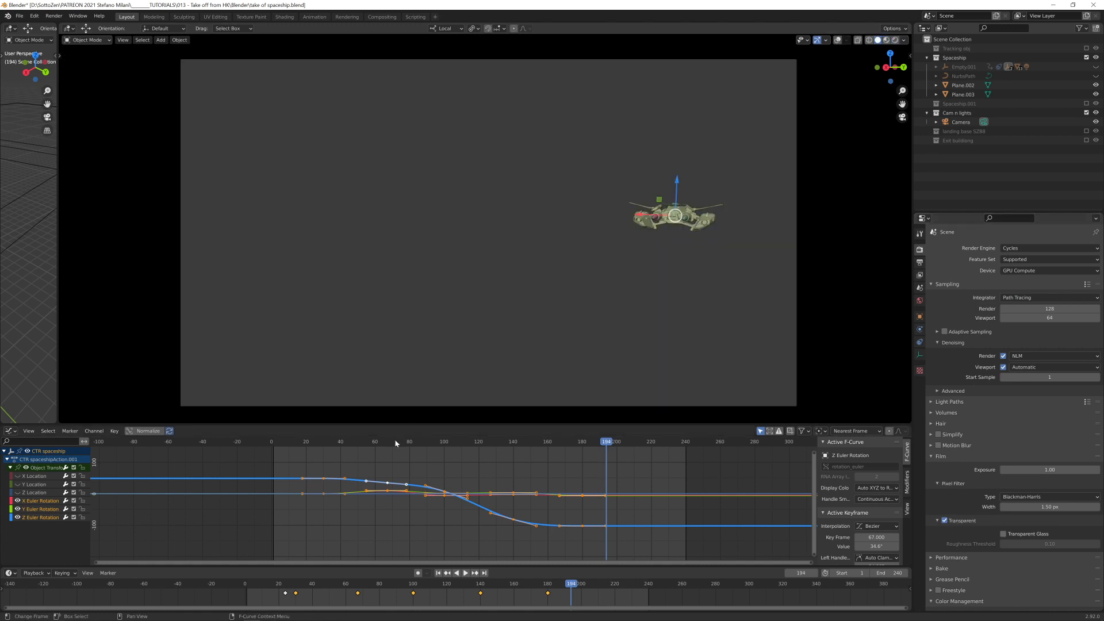
drag(344, 442, 595, 442)
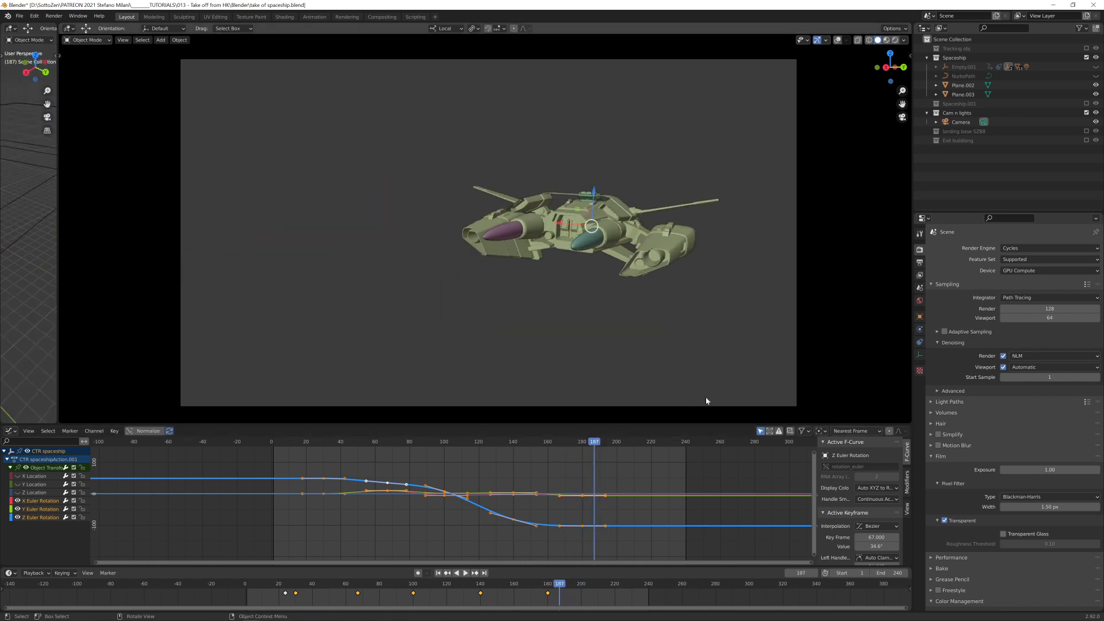
click(941, 456)
click(959, 511)
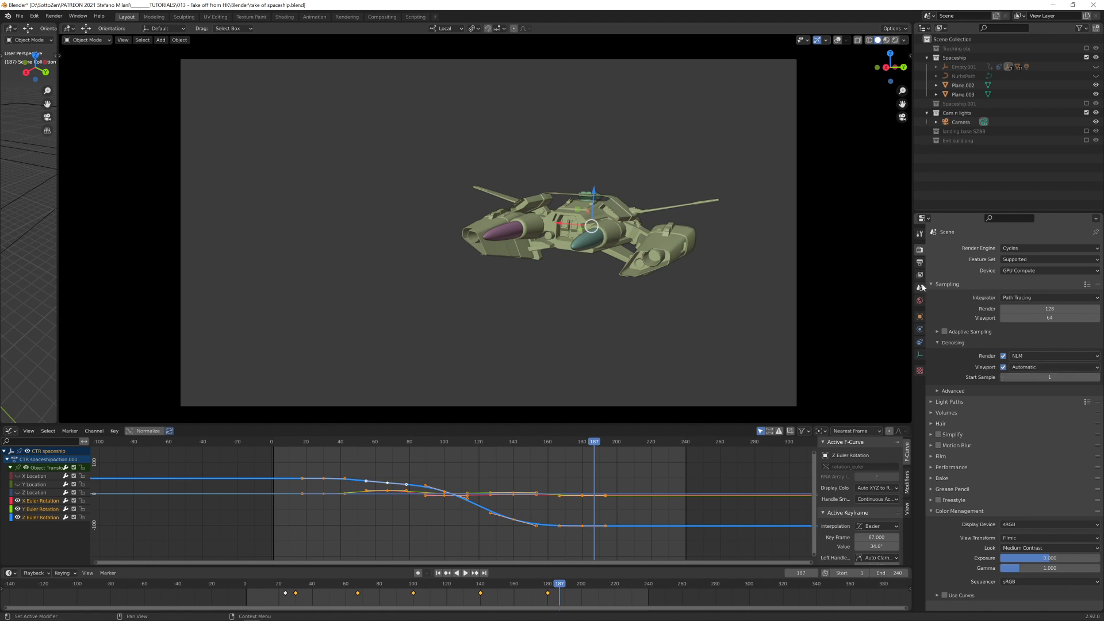
Step: Review the PNG sequence output settings and browse the rendered Spaceship takeoff frames in the output folder
click(920, 263)
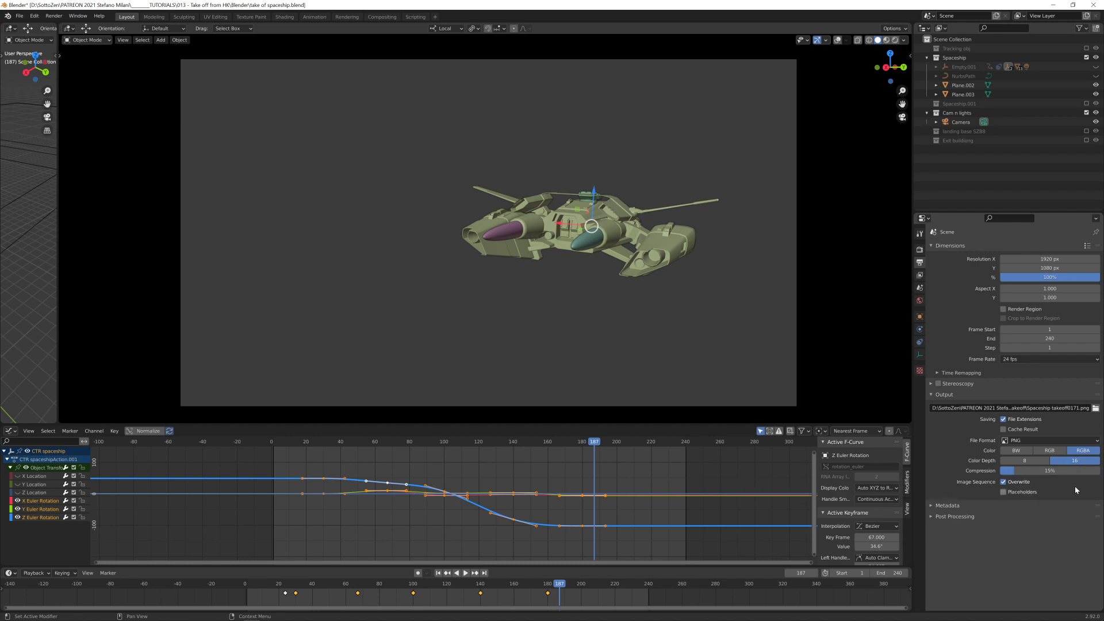
click(1095, 408)
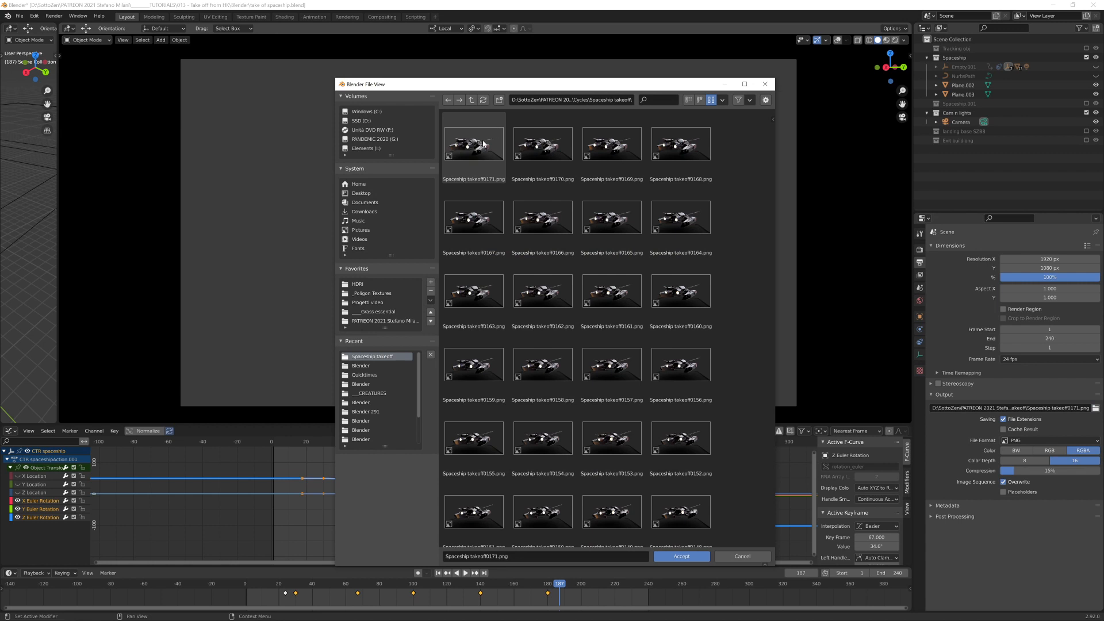
click(474, 144)
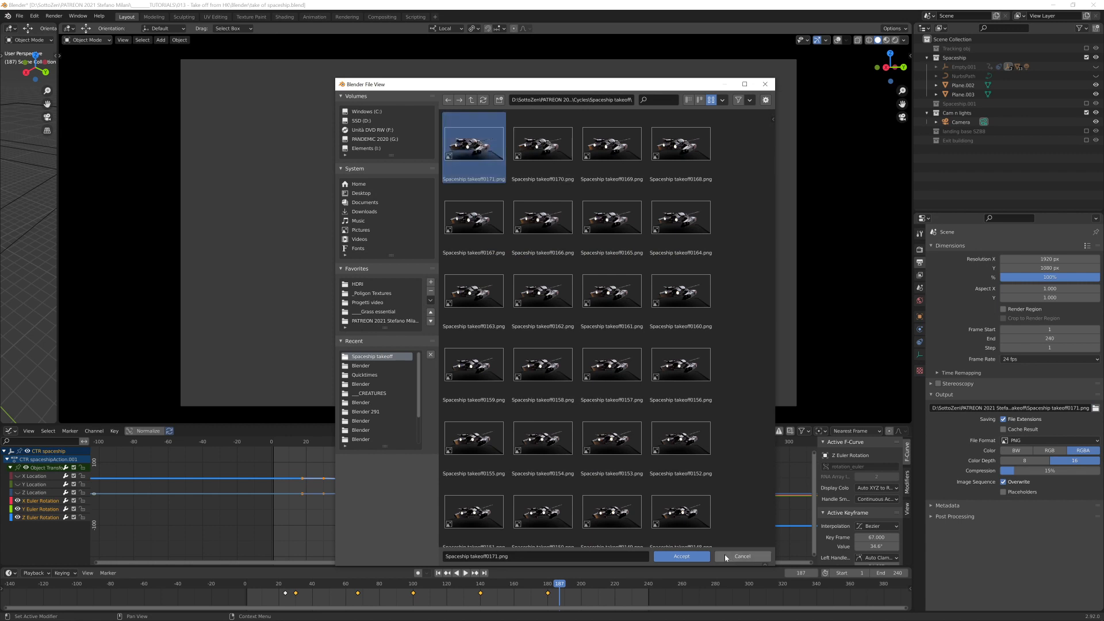
Step: Close the rendered frames' folder view without accepting a file
click(726, 556)
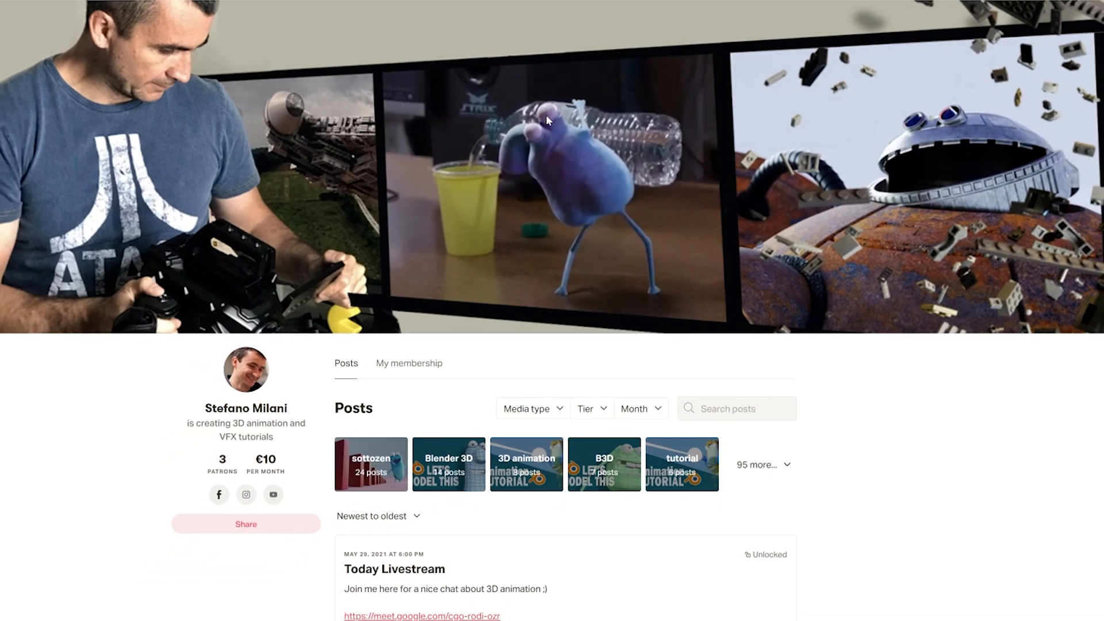
Step: On the creator's Patreon page, browse the posts from the May 2021 livestream and tutorials down to the welcome drawing
scroll(530, 172, down, 7)
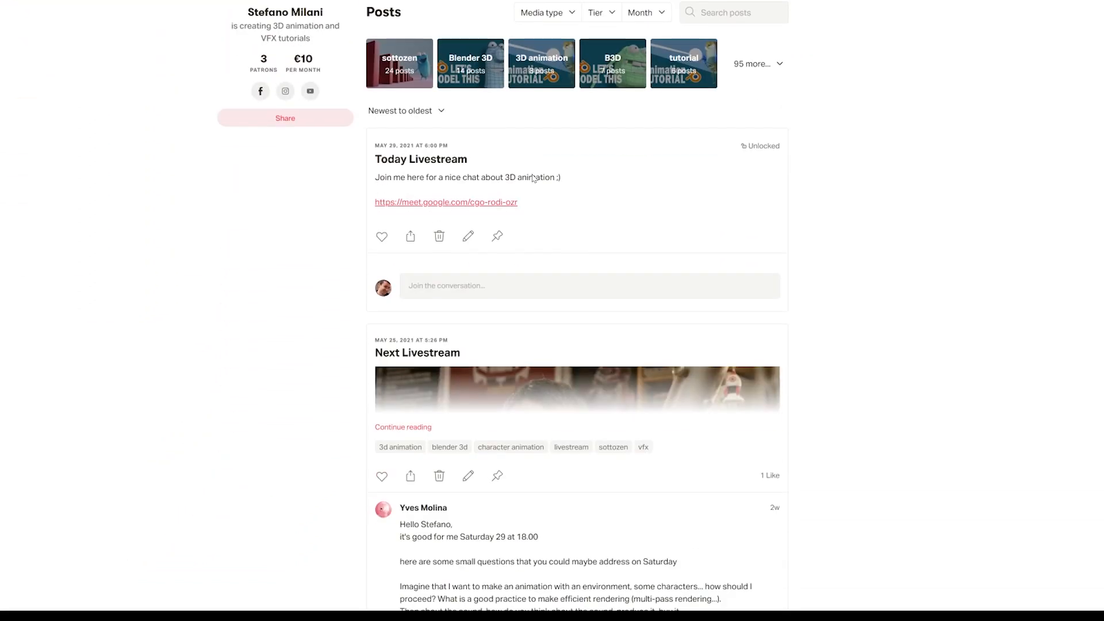
scroll(533, 178, down, 10)
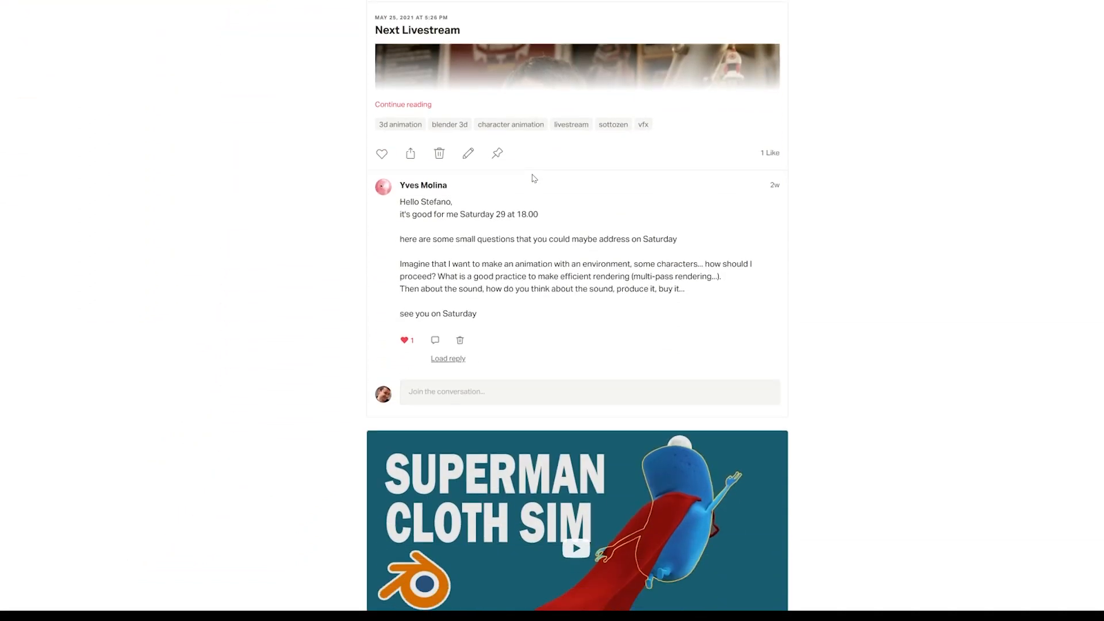
scroll(533, 179, down, 4)
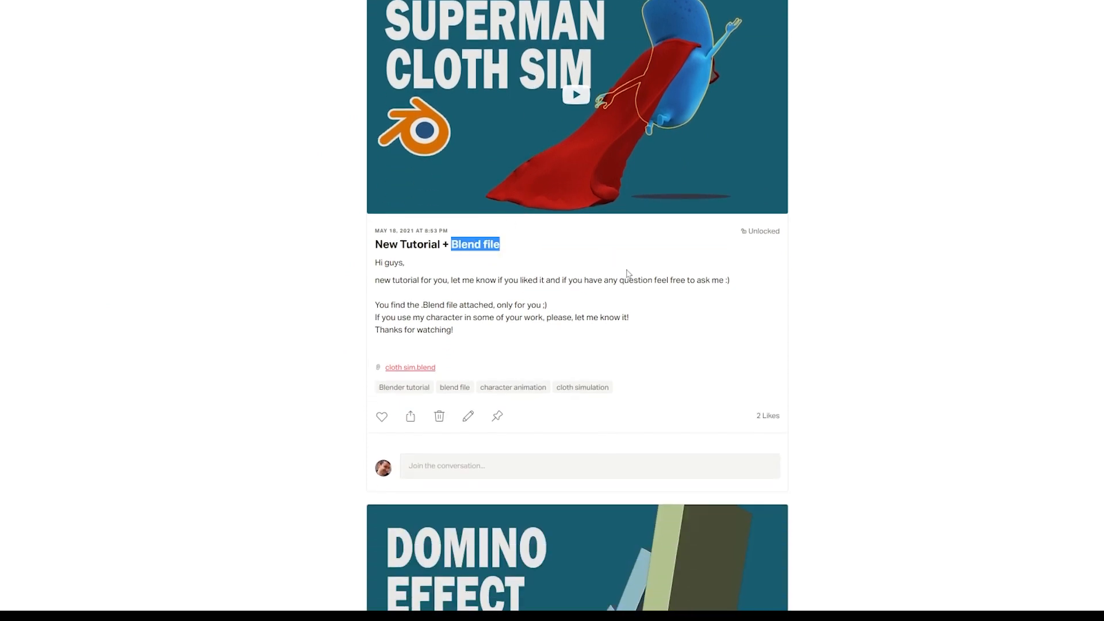
scroll(627, 273, down, 10)
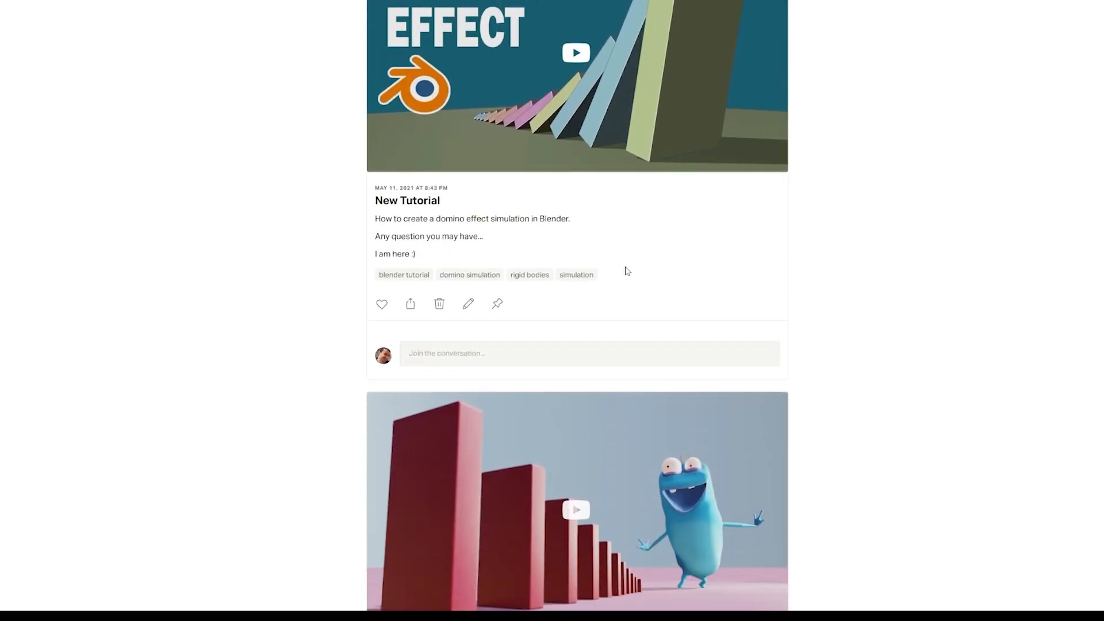
drag(445, 218, 382, 218)
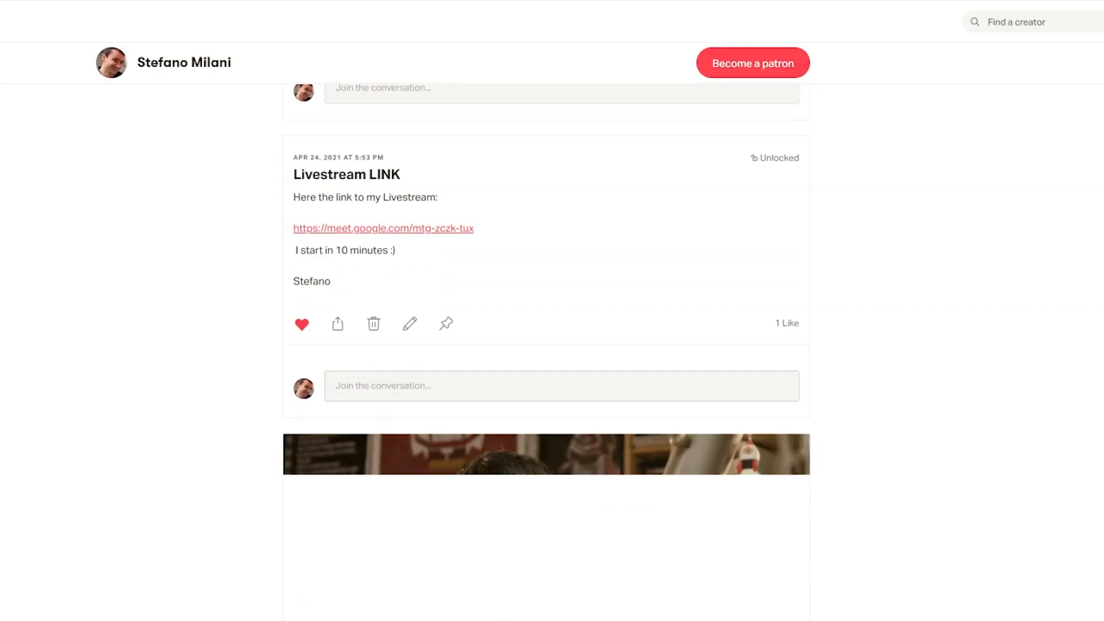
scroll(546, 352, down, 5)
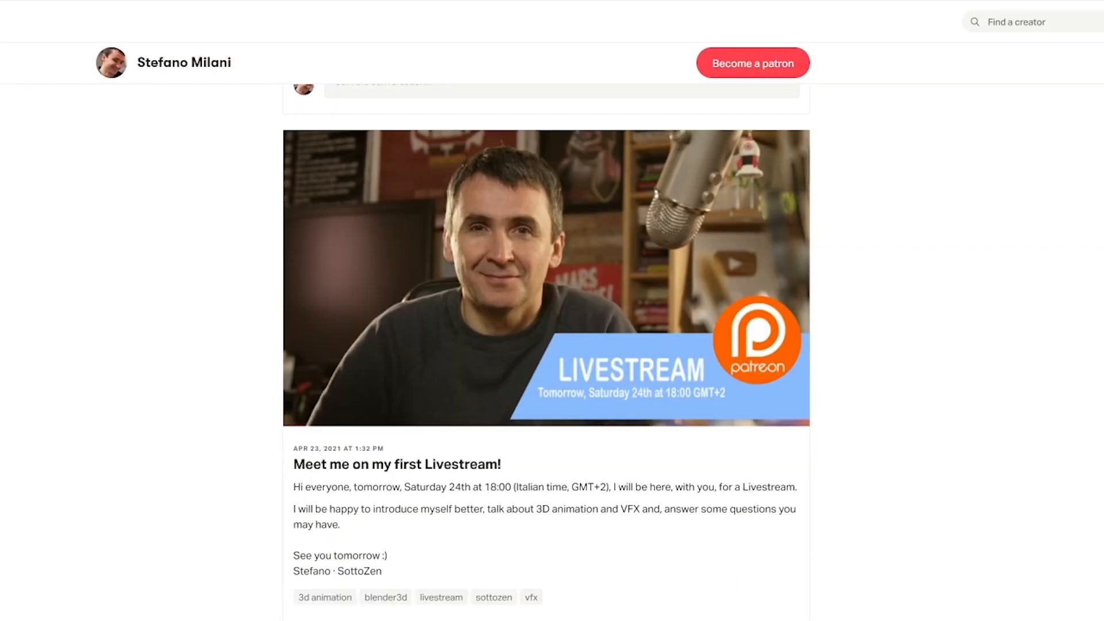
scroll(559, 503, down, 15)
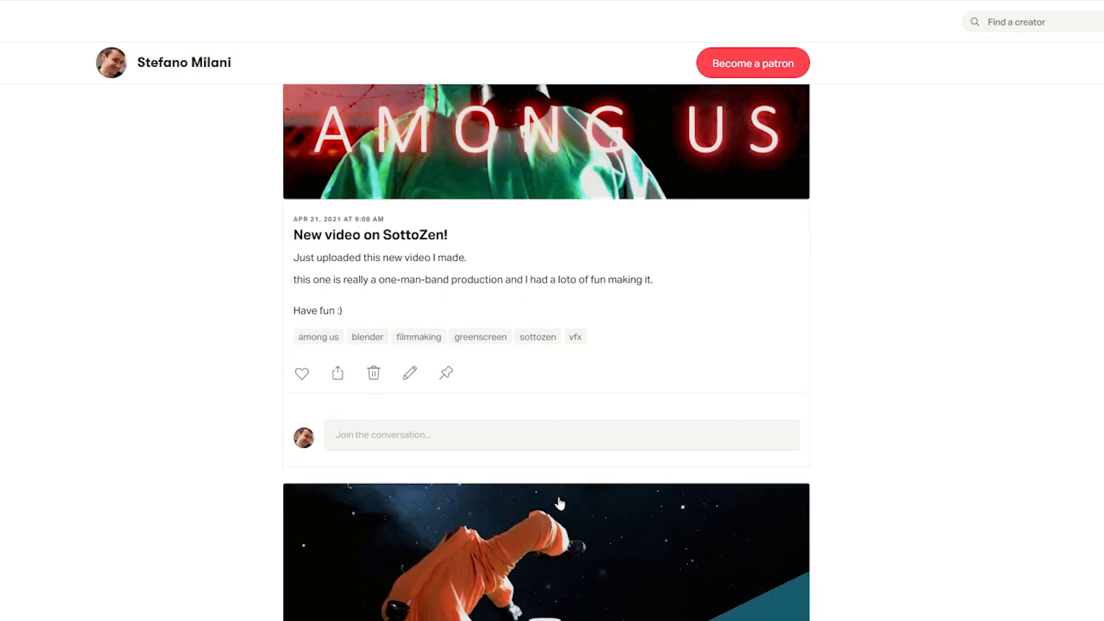
scroll(559, 504, down, 15)
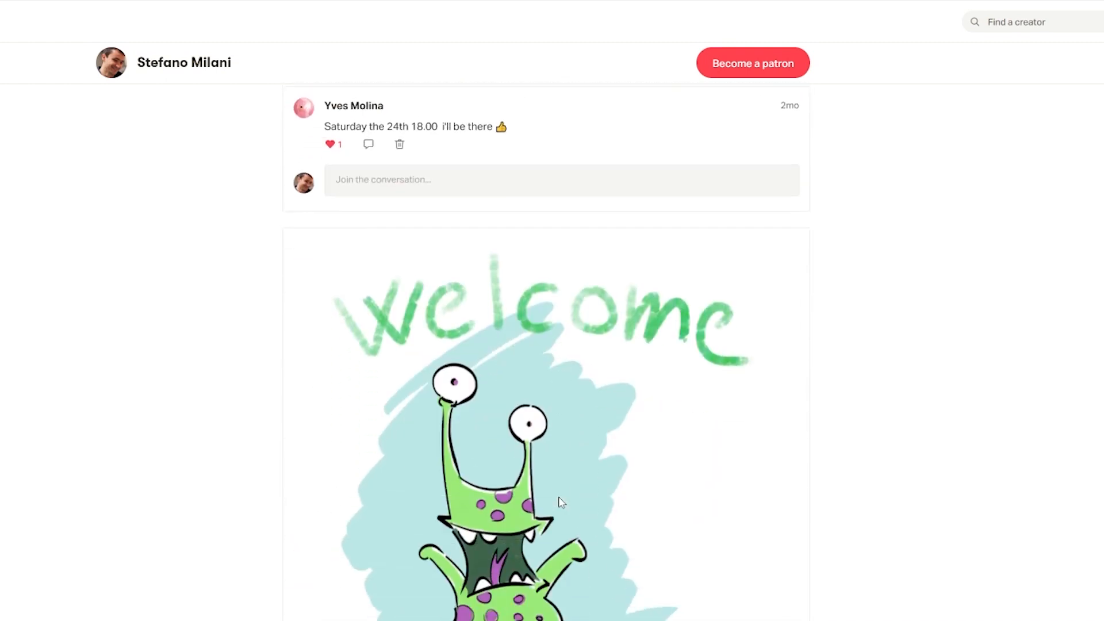
scroll(559, 498, down, 2)
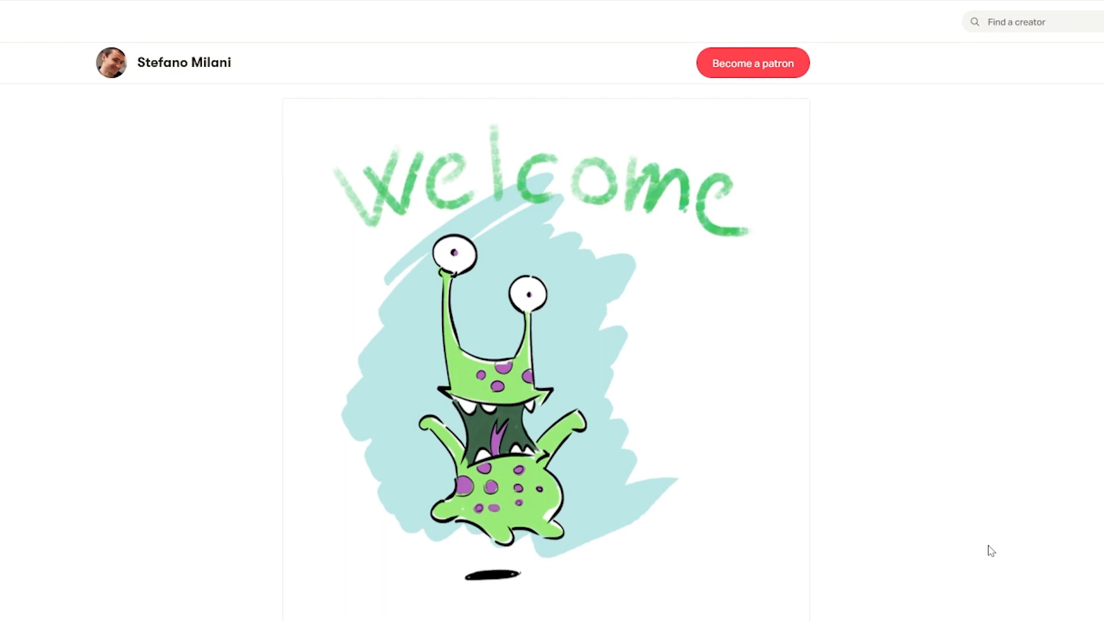
Step: Review the Patreon membership levels, expanding the full descriptions of the Tip jar and Sponsor tiers
scroll(990, 551, up, 20)
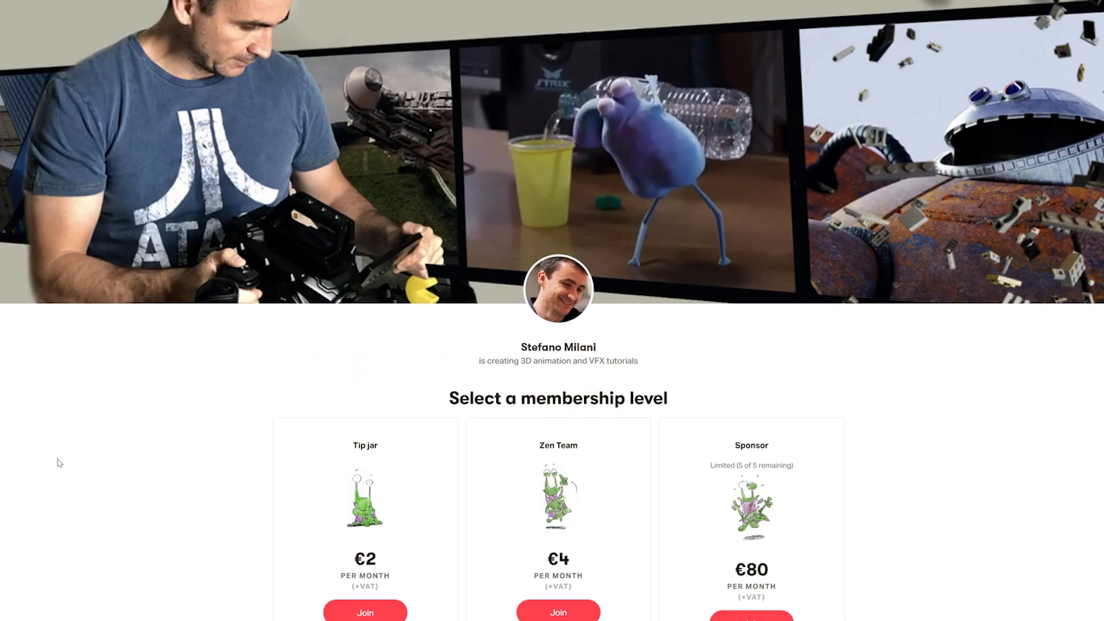
scroll(59, 463, down, 9)
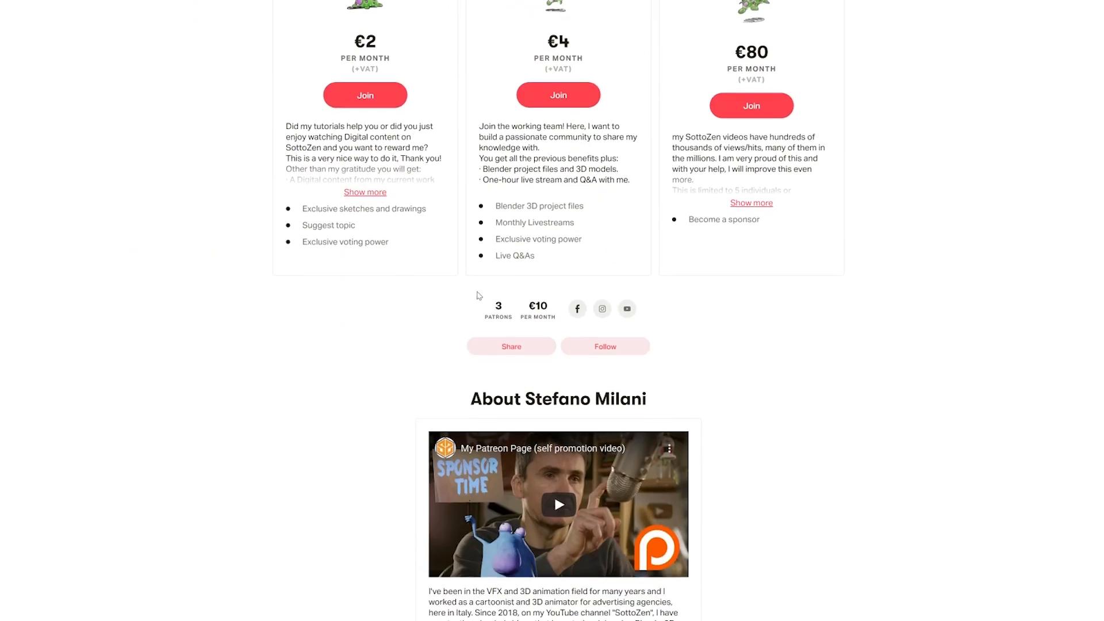
click(368, 194)
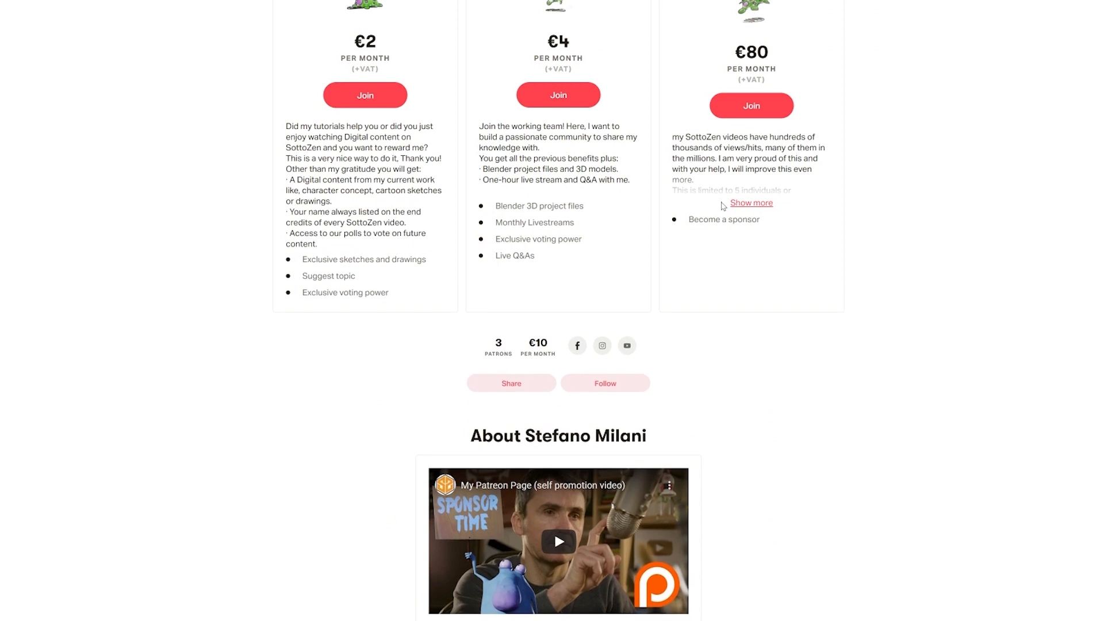
click(734, 204)
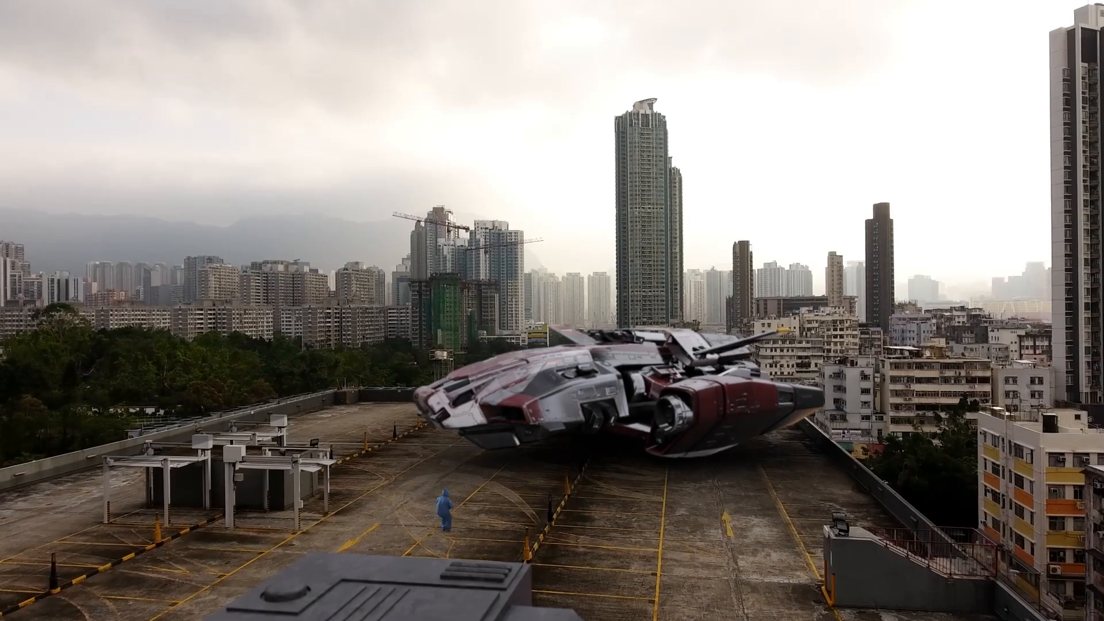